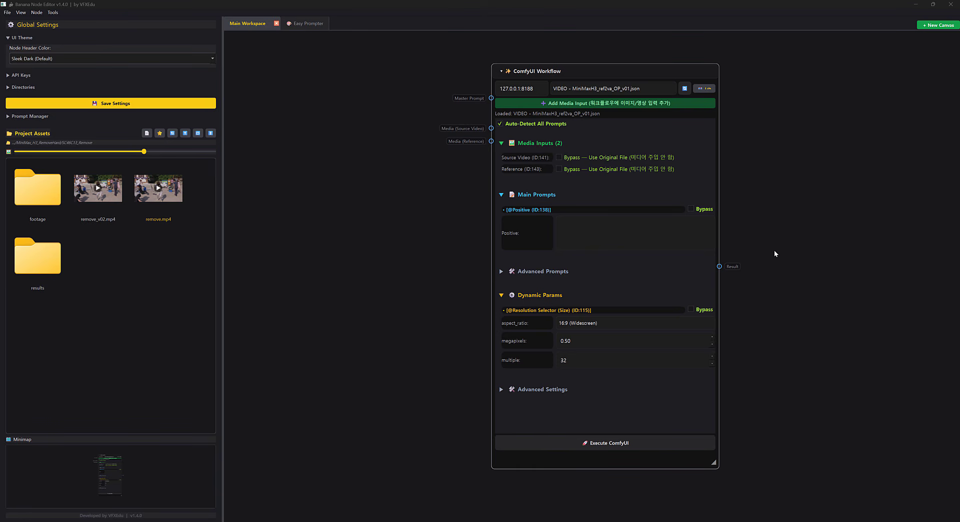
Move the ComfyUI Workflow node aside to free canvas space ahead of its media inputs.
left_click(567, 104)
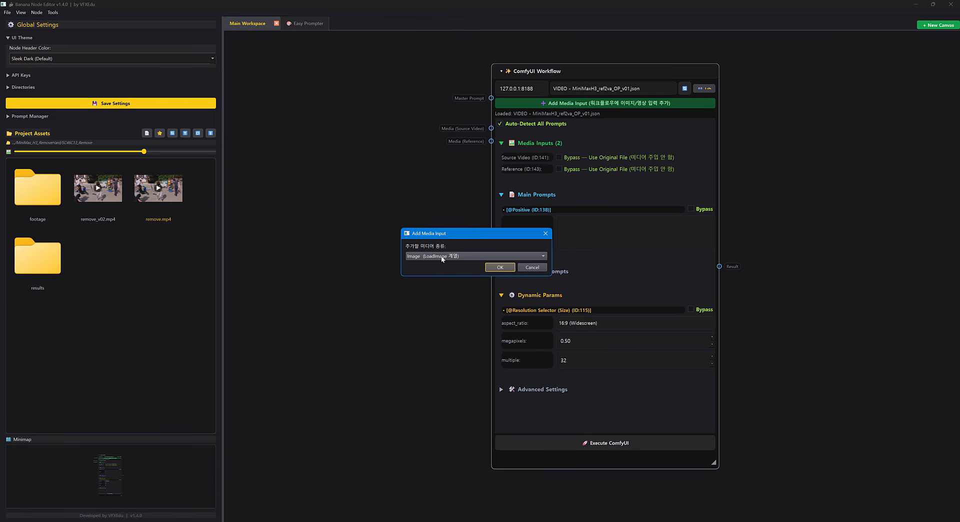
left_click(532, 267)
left_click_drag(627, 73, 657, 75)
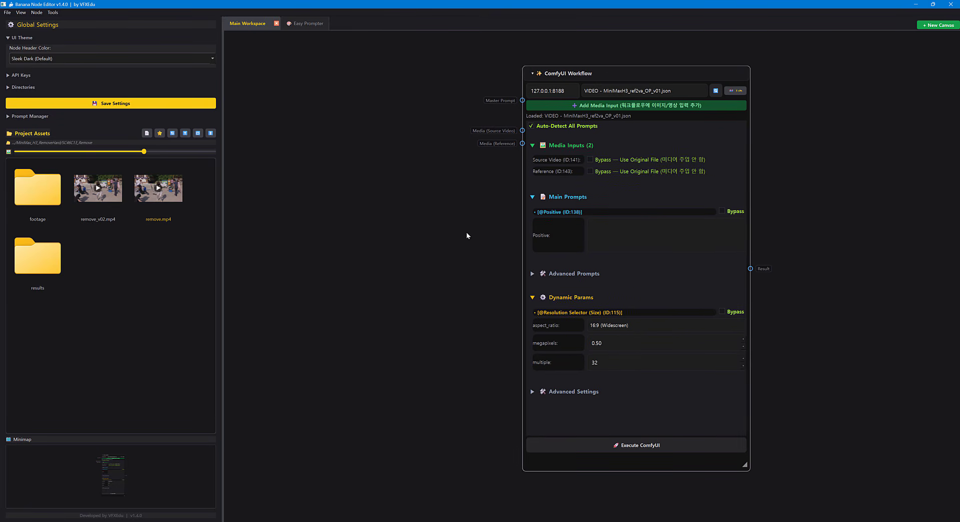
left_click_drag(466, 232, 485, 243)
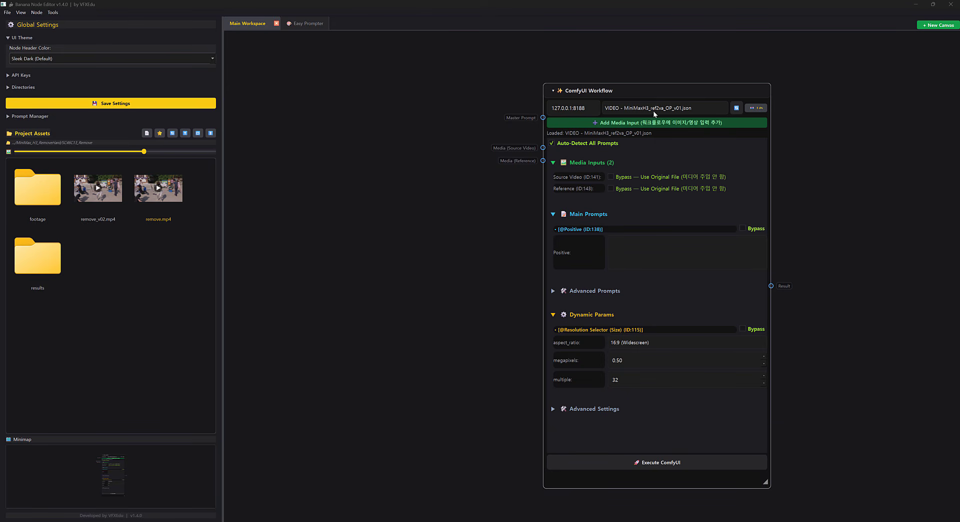
left_click_drag(706, 93, 710, 86)
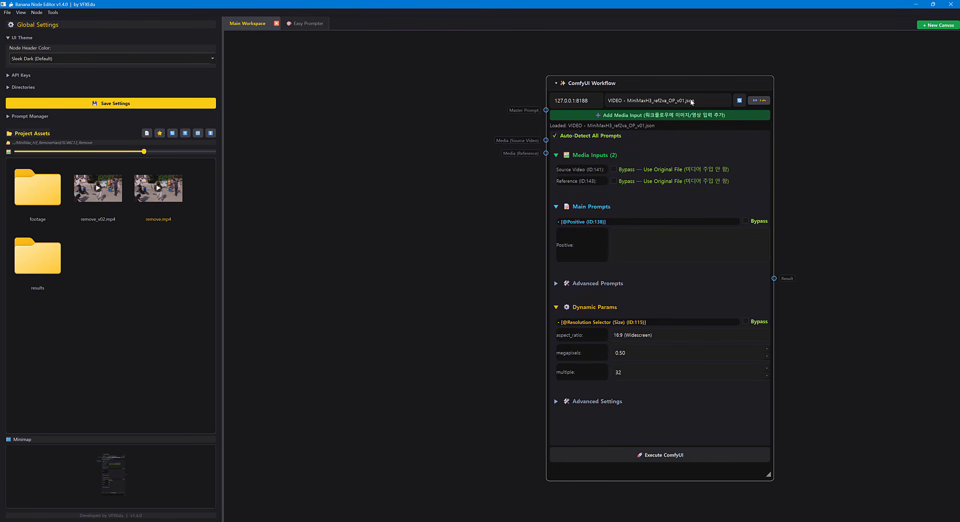
left_click_drag(403, 227, 479, 226)
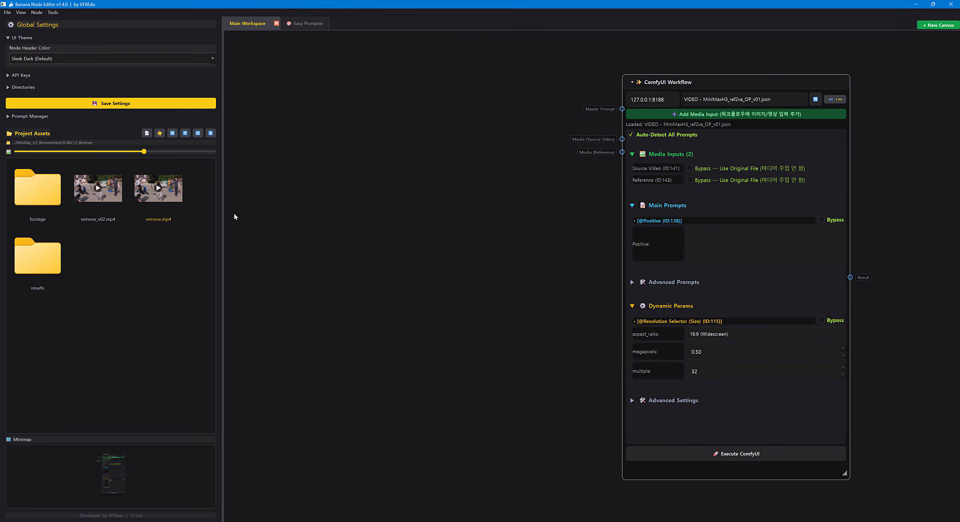
Place remove.mp4 on the canvas as a Video Input node ahead of the ComfyUI Workflow node and enlarge it.
left_click_drag(177, 197, 392, 225)
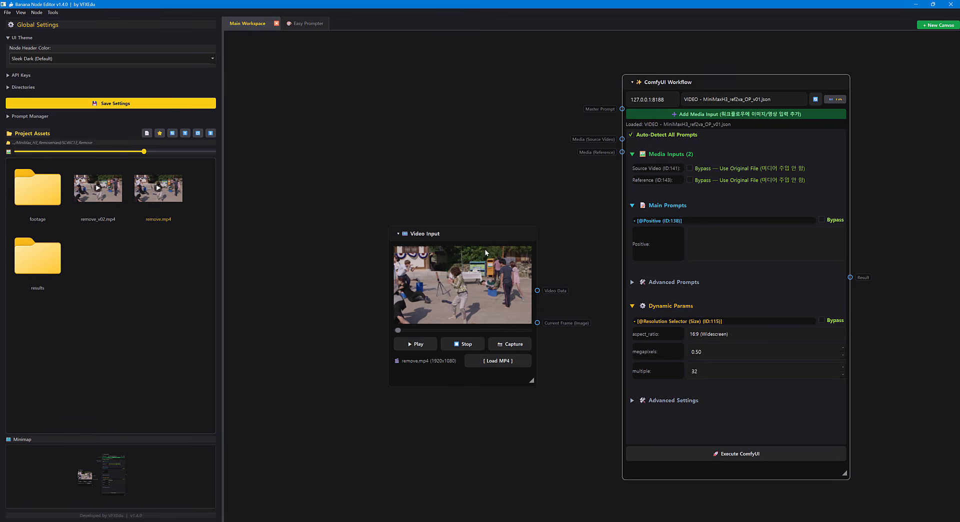
left_click_drag(573, 172, 441, 118)
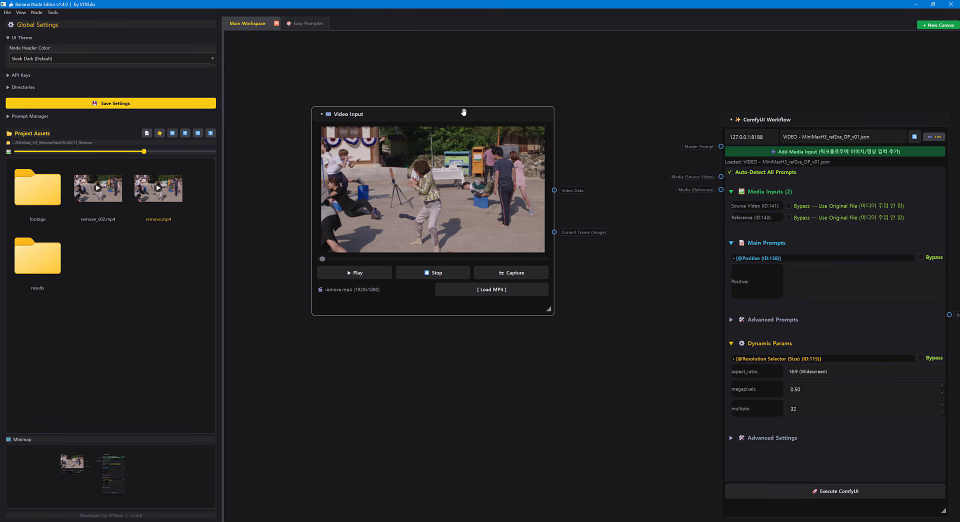
left_click_drag(479, 115, 463, 94)
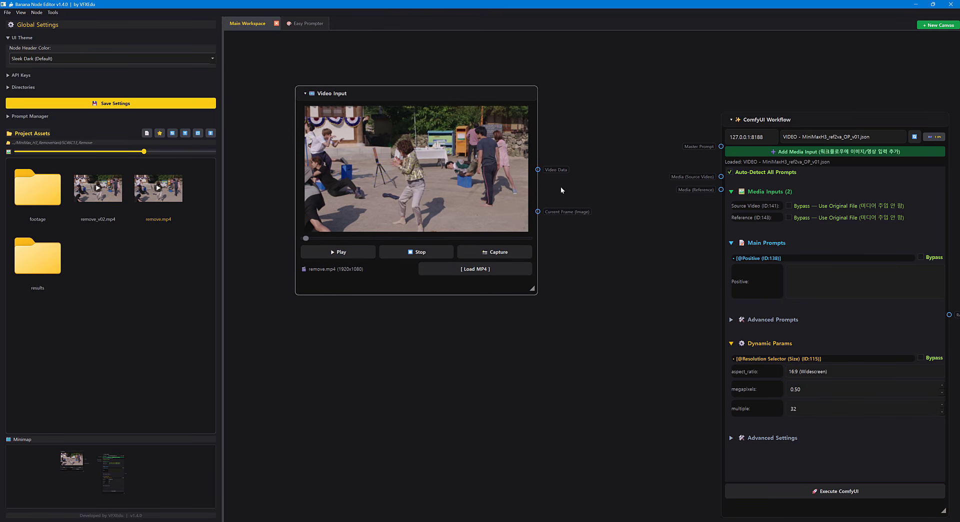
left_click_drag(535, 292, 644, 350)
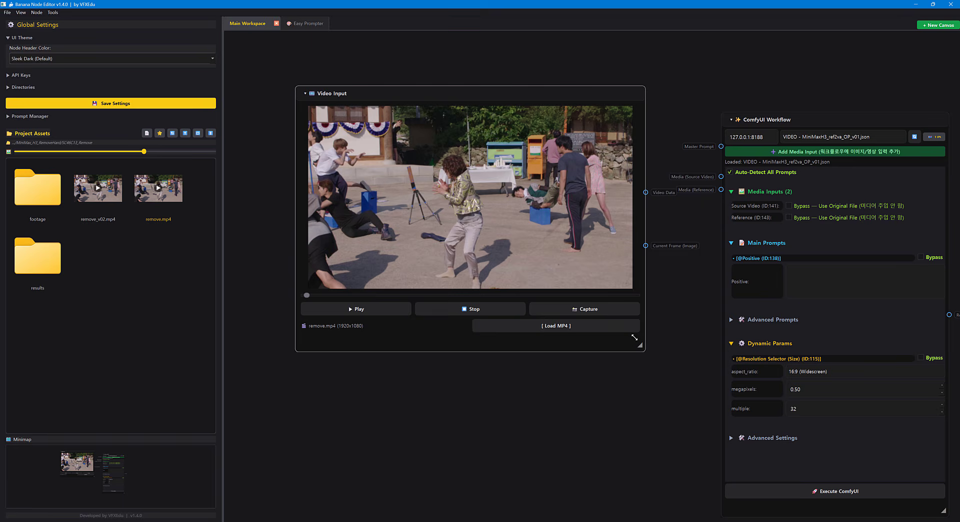
Play the remove.mp4 clip, stop it and return to its first frame.
left_click(381, 309)
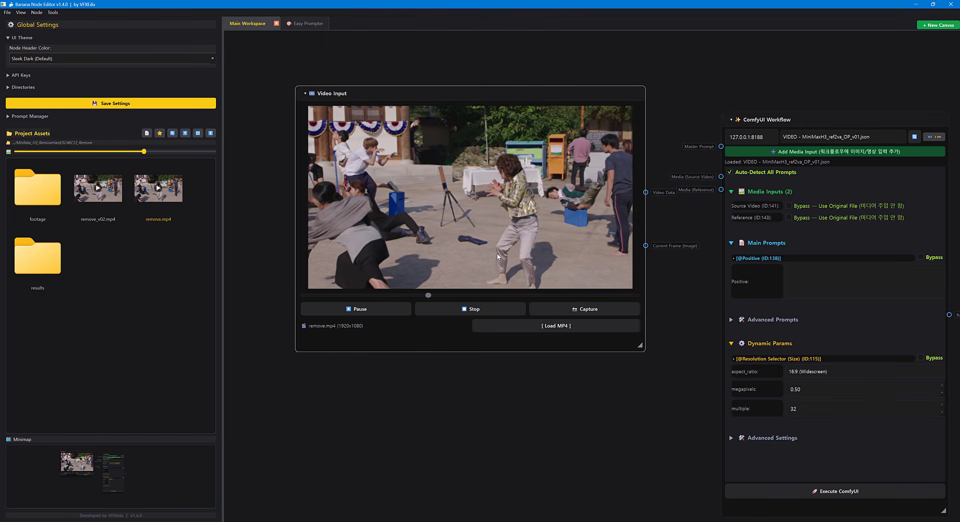
left_click(482, 306)
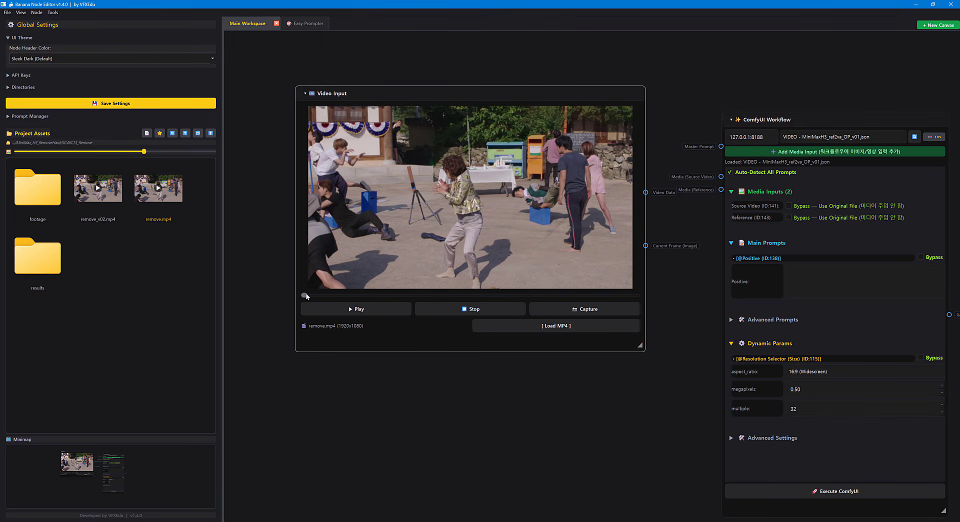
mouse_move(307, 297)
left_mouse_down()
mouse_move(574, 300)
mouse_move(294, 294)
left_mouse_up()
Move the Video Input node farther away from the ComfyUI Workflow node.
left_click_drag(499, 93, 487, 92)
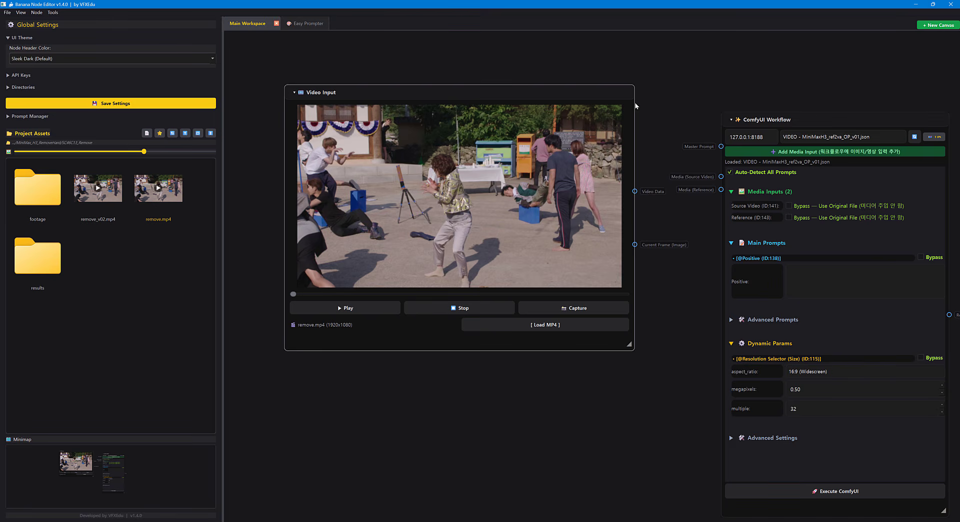
left_click_drag(586, 95, 583, 81)
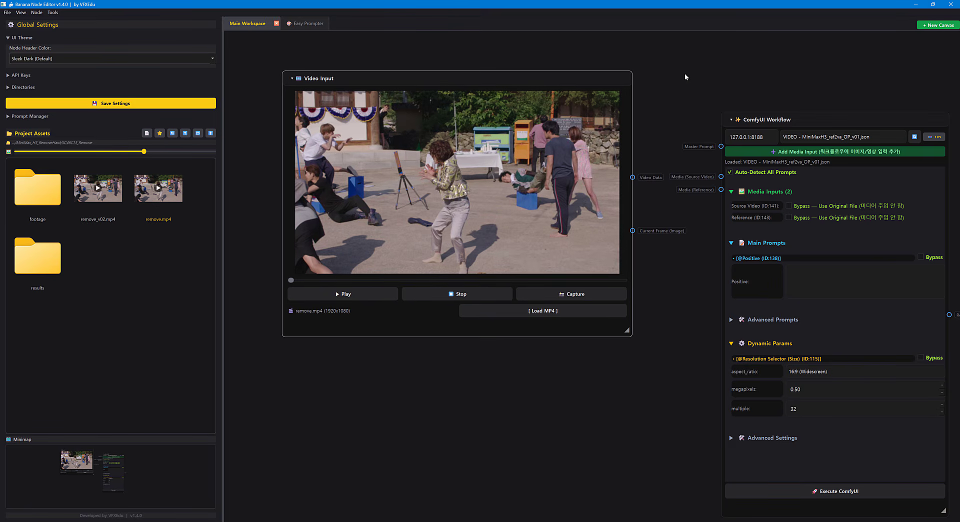
left_click_drag(685, 73, 671, 121)
left_click_drag(593, 125, 570, 89)
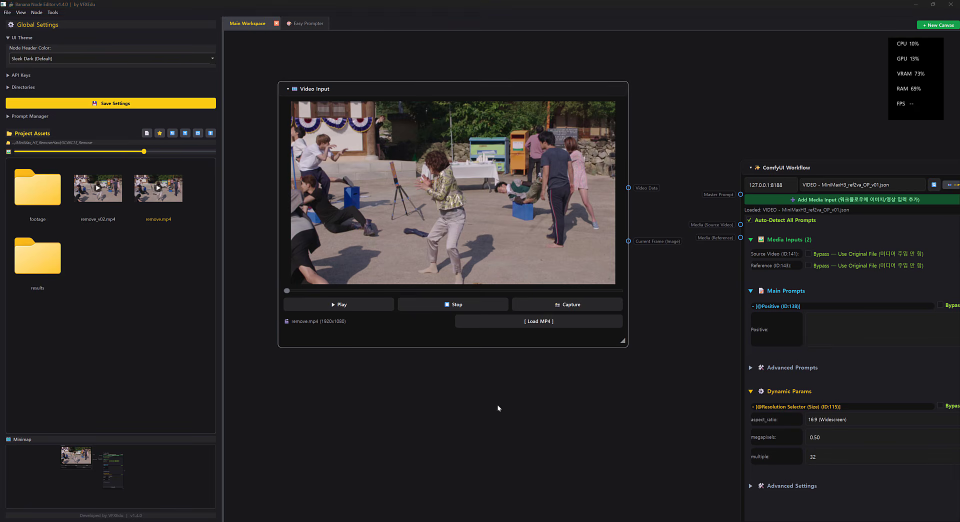
left_click_drag(491, 403, 538, 402)
Scrub through the clip, return to its start and capture the first frame as an Image Input node.
left_click_drag(335, 290, 510, 290)
left_click_drag(431, 295, 331, 292)
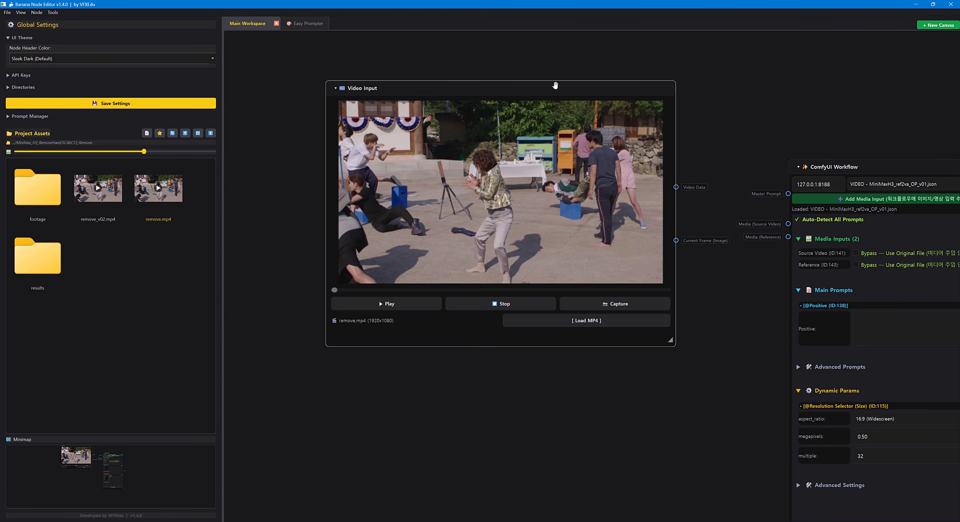
left_click_drag(555, 85, 504, 65)
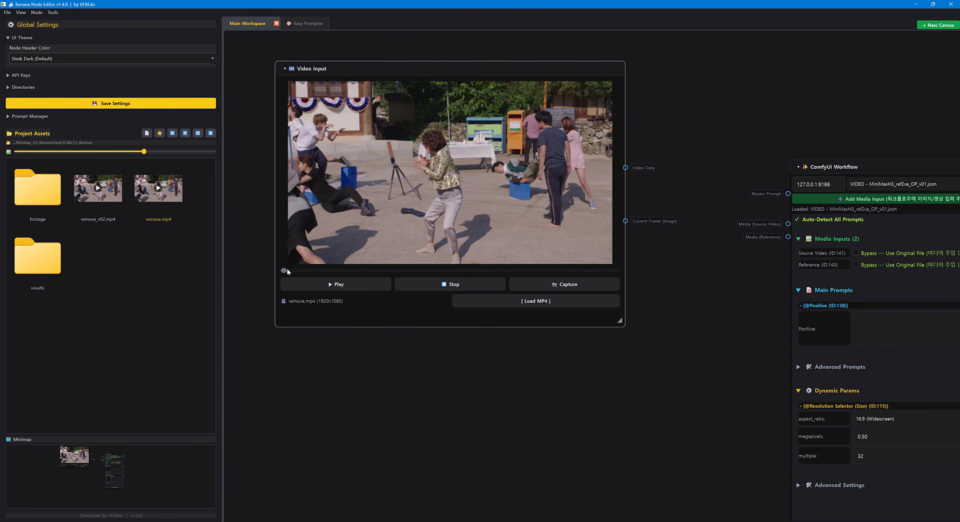
scroll(572, 388, "down", 3)
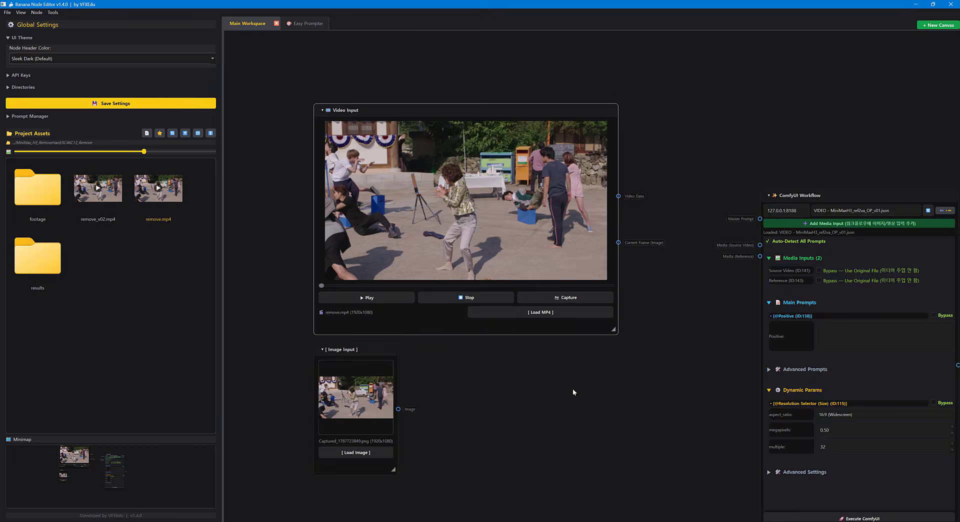
Move the captured Image Input node into the free space below the Video Input node and enlarge it.
left_click_drag(546, 342, 532, 210)
scroll(532, 210, "up", 2)
left_click_drag(392, 354, 516, 456)
scroll(577, 376, "up", 1)
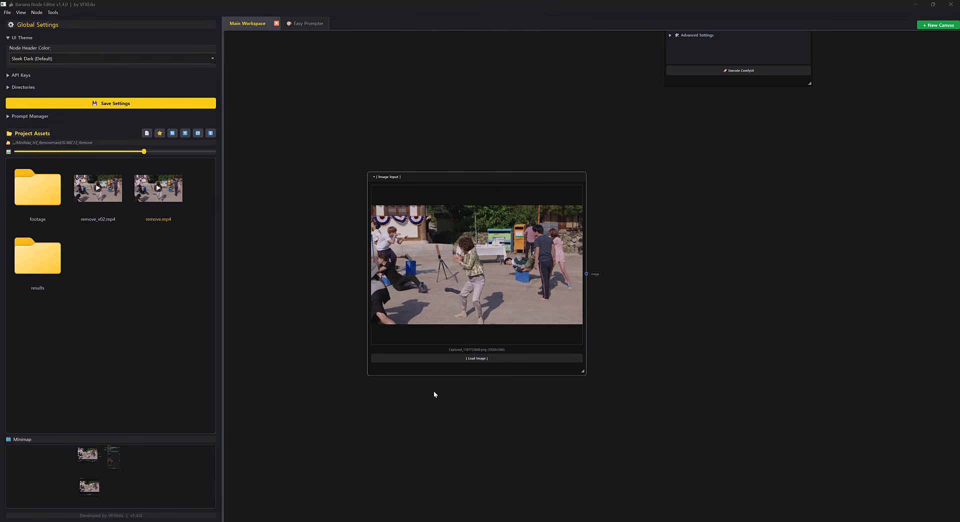
Add a Paint (Annotate) node beside the Image Input node and connect the captured image to its Image input.
left_click_drag(639, 266, 750, 237)
scroll(627, 271, "up", 4)
left_click_drag(752, 269, 676, 259)
scroll(732, 259, "down", 1)
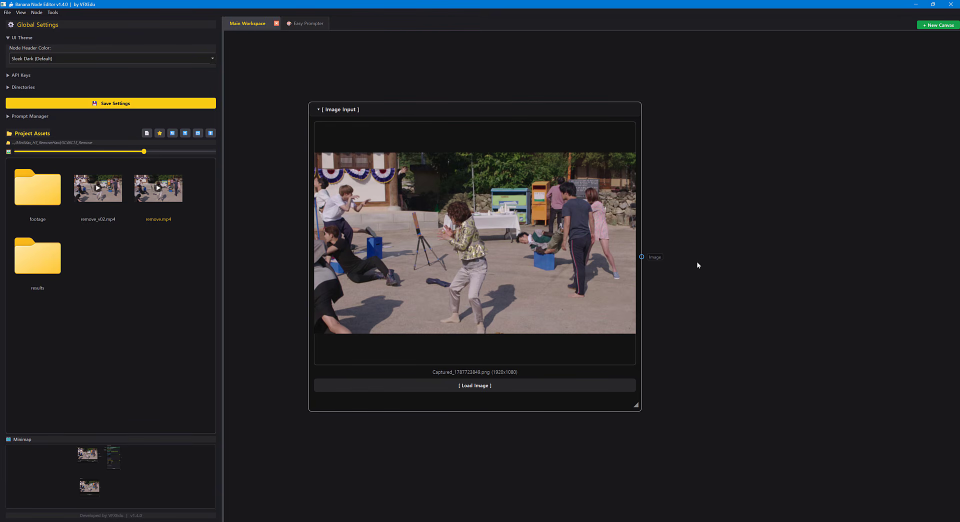
scroll(718, 247, "down", 1)
left_click_drag(718, 248, 634, 223)
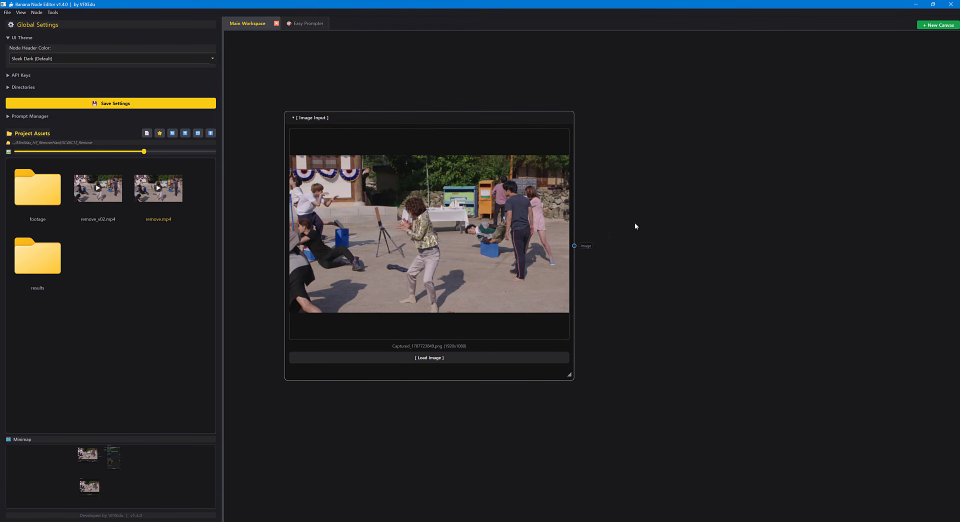
right_click(634, 222)
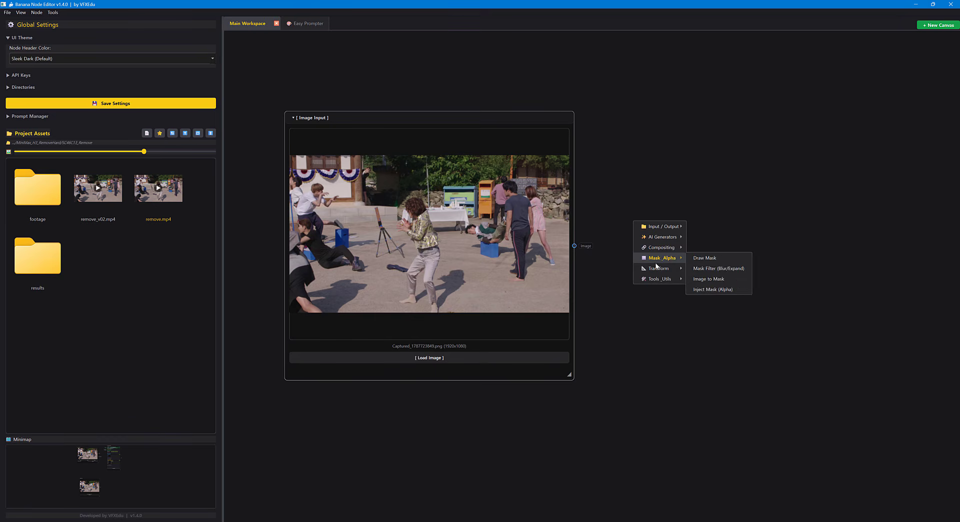
mouse_move(653, 279)
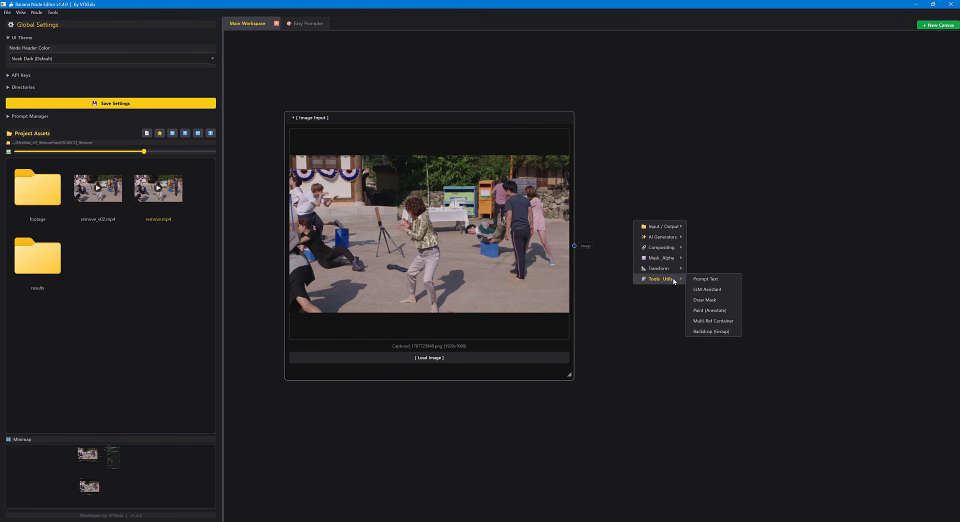
left_click(706, 312)
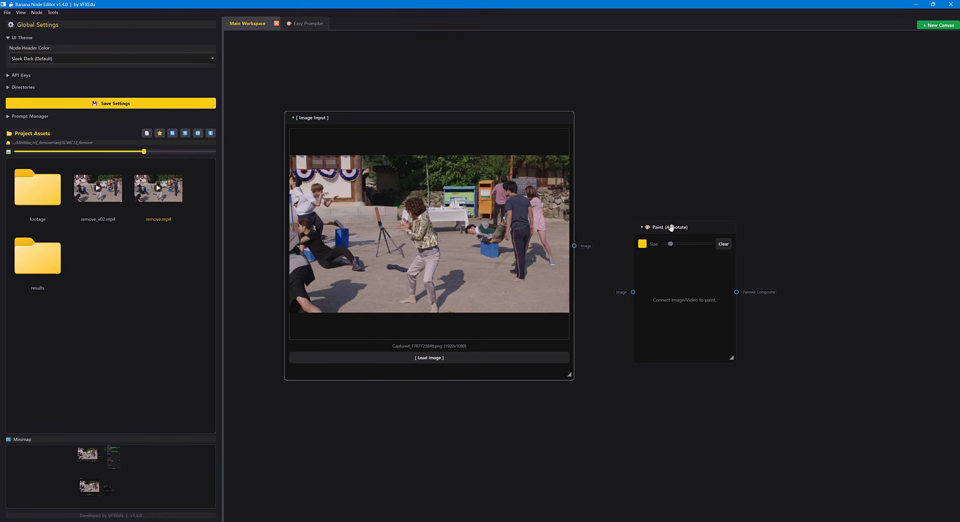
left_click_drag(671, 228, 705, 243)
left_click_drag(643, 304, 666, 307)
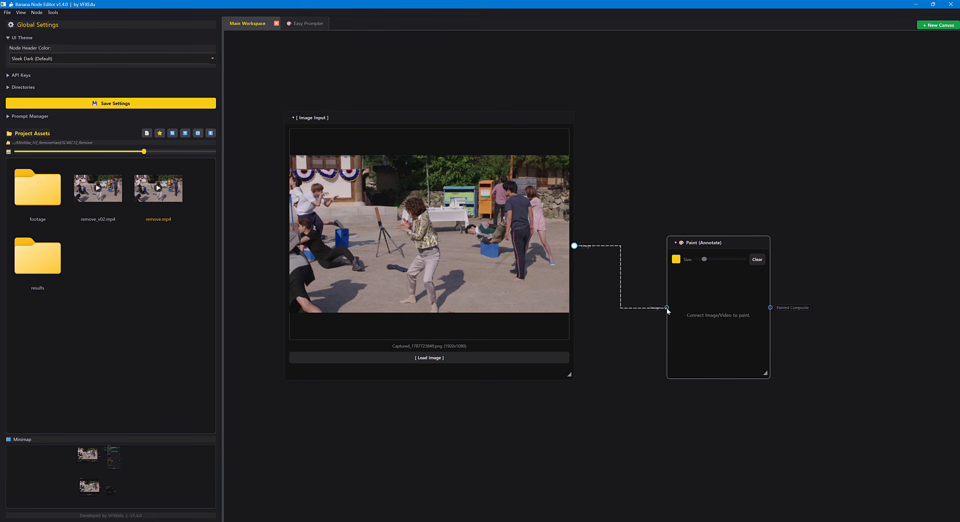
Enlarge the Paint (Annotate) node so the frame is big enough to draw on.
left_click_drag(793, 341, 655, 274)
mouse_move(629, 307)
left_mouse_down()
mouse_move(734, 353)
mouse_move(829, 413)
left_mouse_up()
mouse_move(632, 169)
left_mouse_down()
mouse_move(608, 152)
mouse_move(608, 131)
left_mouse_up()
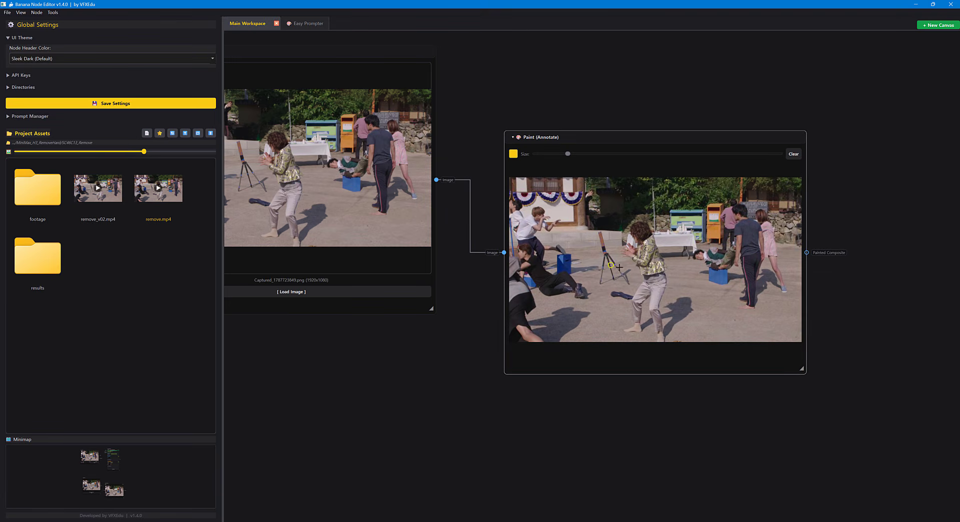
Set the paint brush color to dark red #aa0000 and reduce the brush size.
scroll(647, 254, "up", 4)
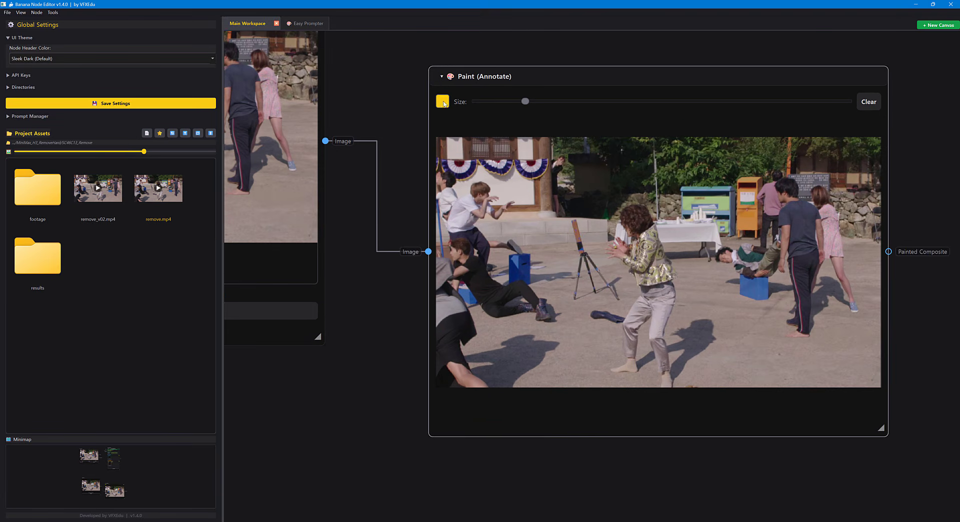
left_click(442, 102)
left_click(398, 196)
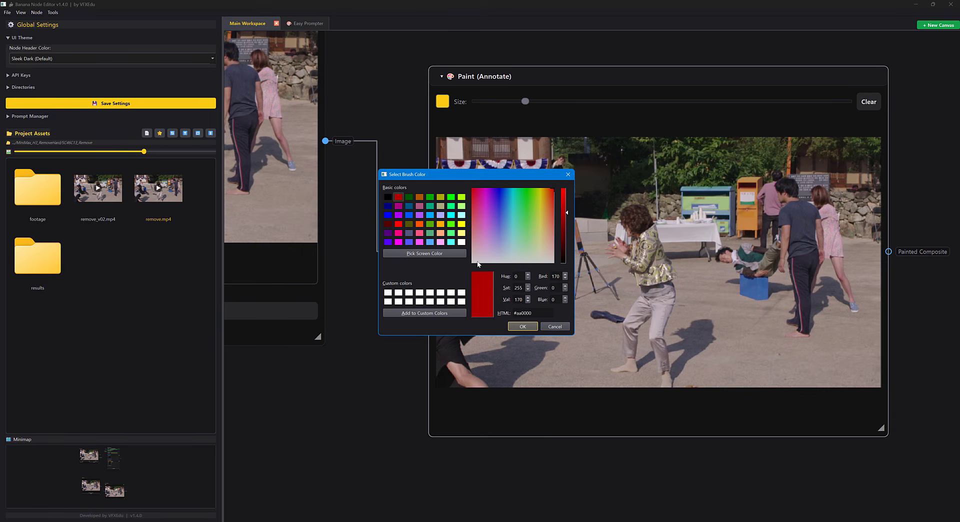
left_click(522, 327)
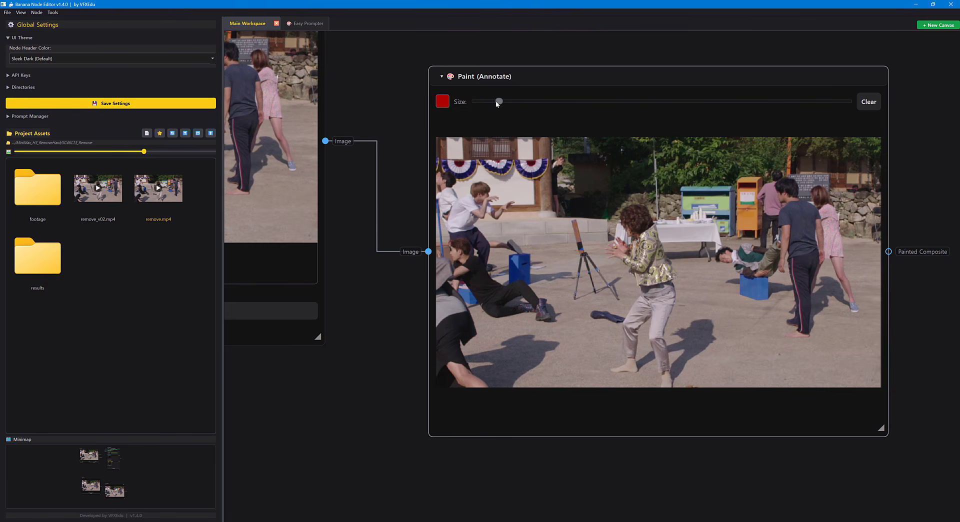
Circle the three blue boxes, the tripod and the blue pole at the frame's edge in red.
scroll(674, 223, "up", 3)
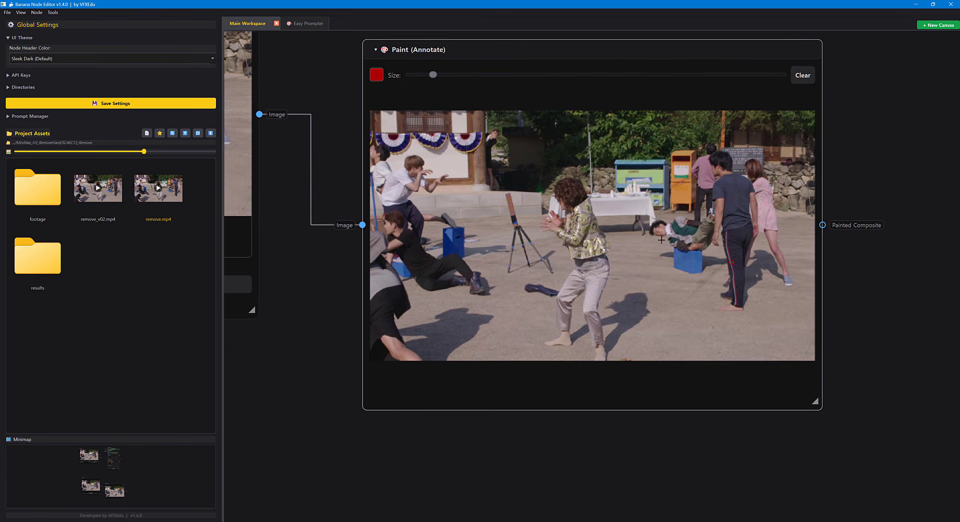
mouse_move(670, 259)
left_mouse_down()
mouse_move(662, 268)
mouse_move(653, 255)
mouse_move(692, 235)
mouse_move(667, 279)
mouse_move(656, 270)
left_mouse_up()
mouse_move(435, 254)
left_mouse_down()
mouse_move(530, 262)
mouse_move(500, 268)
mouse_move(496, 205)
mouse_move(514, 162)
mouse_move(587, 290)
mouse_move(518, 290)
left_mouse_up()
mouse_move(476, 266)
left_mouse_down()
mouse_move(573, 266)
mouse_move(507, 225)
mouse_move(533, 256)
left_mouse_up()
left_click_drag(435, 280, 584, 272)
left_click_drag(577, 200, 596, 235)
mouse_move(539, 145)
left_mouse_down()
mouse_move(551, 169)
mouse_move(548, 239)
mouse_move(539, 150)
left_mouse_up()
Add a Banana Image Gen node after the Paint node and connect Painted Composite to its Reference input.
scroll(651, 264, "down", 8)
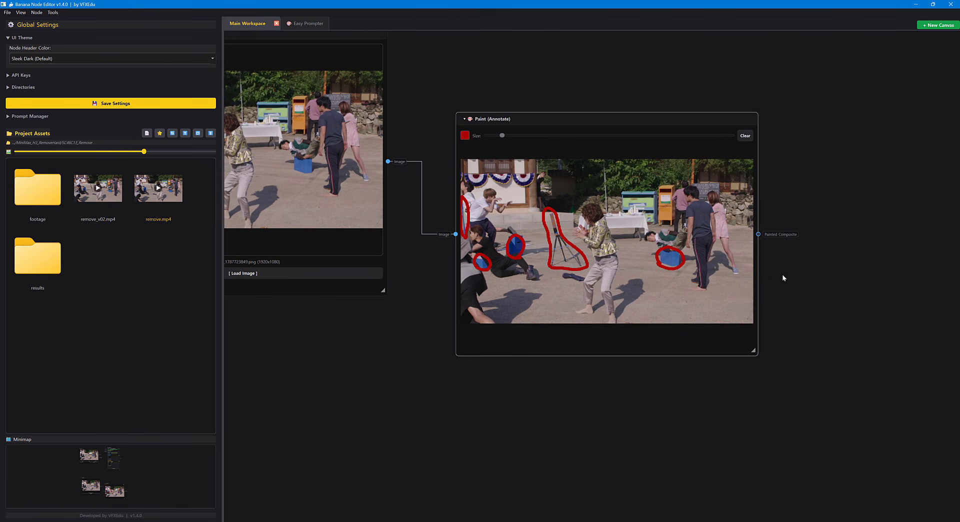
mouse_move(807, 225)
left_mouse_down()
mouse_move(743, 211)
mouse_move(677, 251)
left_mouse_up()
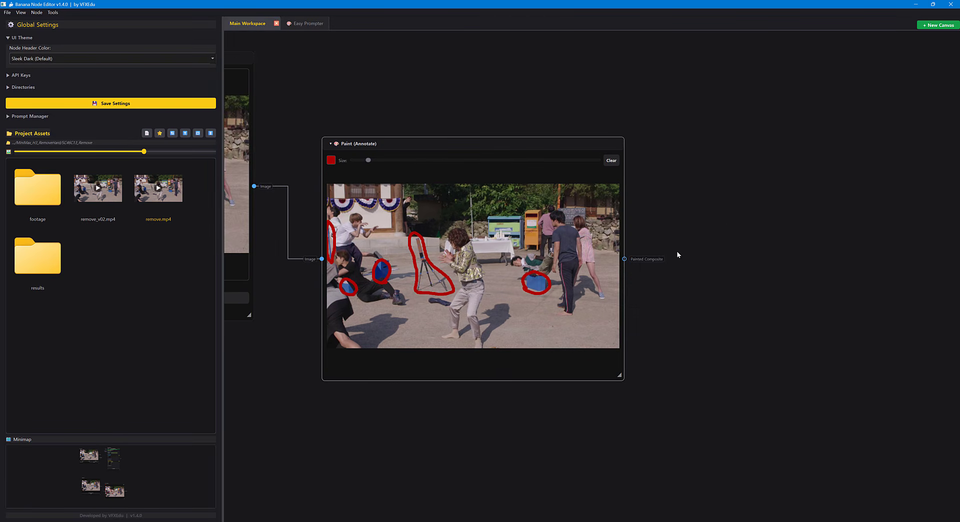
right_click(674, 229)
mouse_move(707, 242)
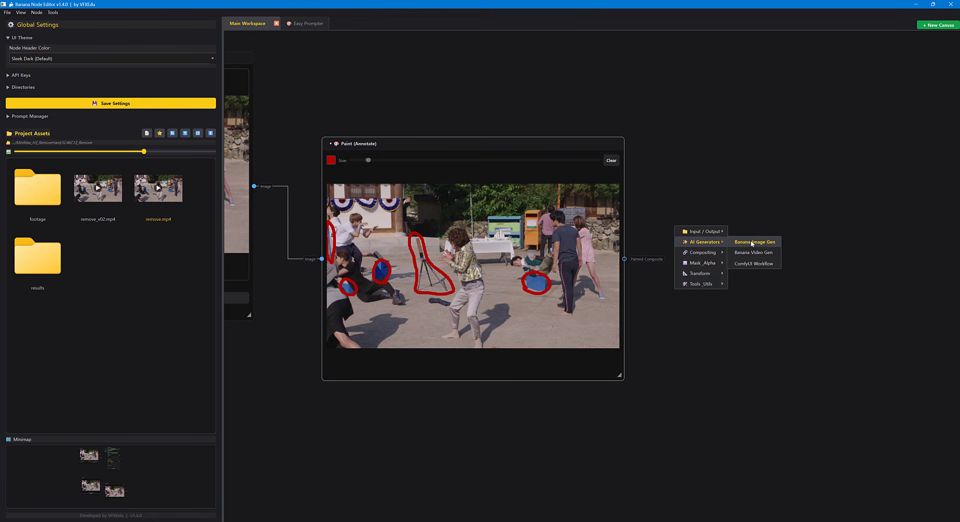
left_click(754, 244)
left_click_drag(773, 204, 632, 171)
left_click_drag(593, 200, 632, 223)
left_click_drag(574, 270, 573, 268)
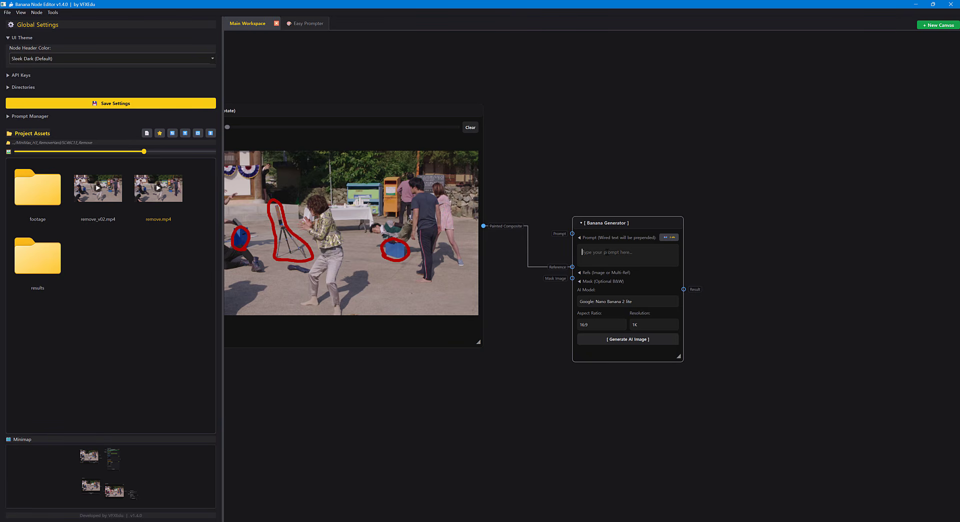
Enter the generator prompt "원본을 유지하고 빨간색으로 표시된 파란색 박스, 삼각대 오브젝트, 파란색 막대를 지워줘".
type("dnj")
key("BackSpace")
type("원본")
type("을 유지하고 ")
type("빨간색을")
type("로 표시되")
type("파라")
type("색 박스, 삼각대 오브젝트")
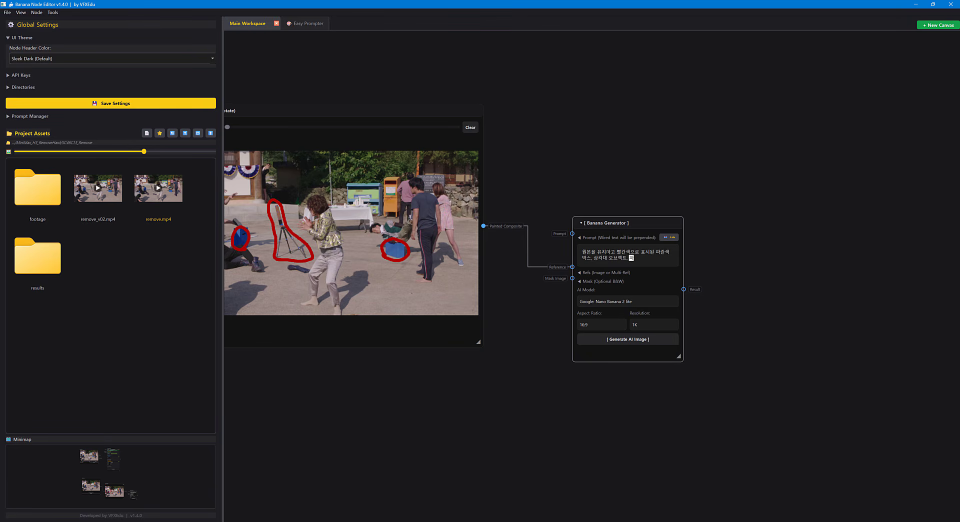
type(", 파란색 막대를 지워줘.")
scroll(722, 279, "down", 1)
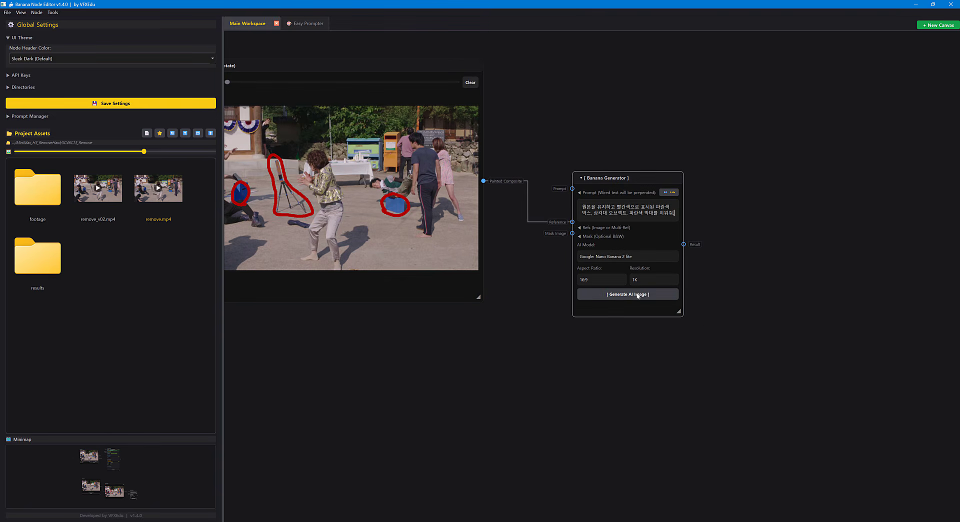
Generate the AI image with Google: Nano Banana 2 lite and reposition the Output Result node beside the generator.
left_click_drag(535, 326, 708, 392)
scroll(708, 391, "down", 2)
left_click_drag(568, 192, 548, 191)
left_click_drag(784, 278, 727, 267)
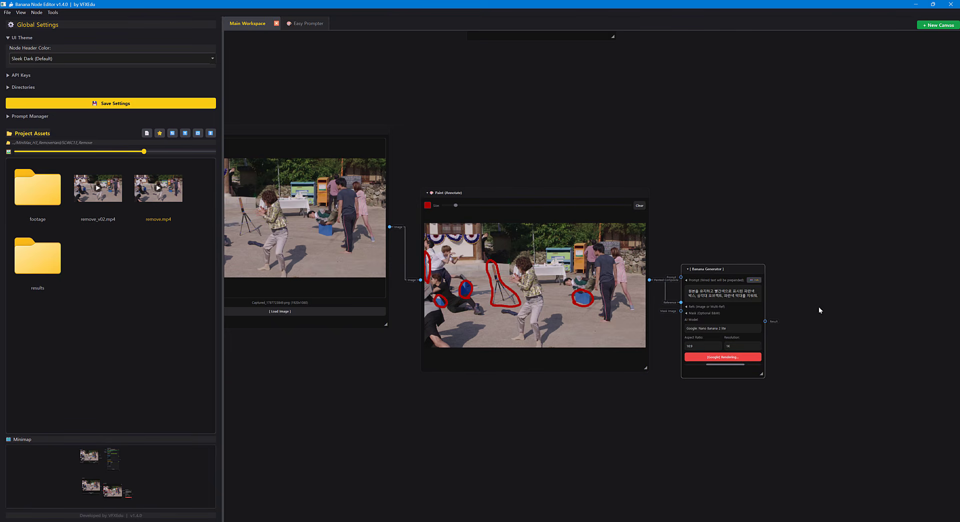
left_click_drag(817, 307, 709, 264)
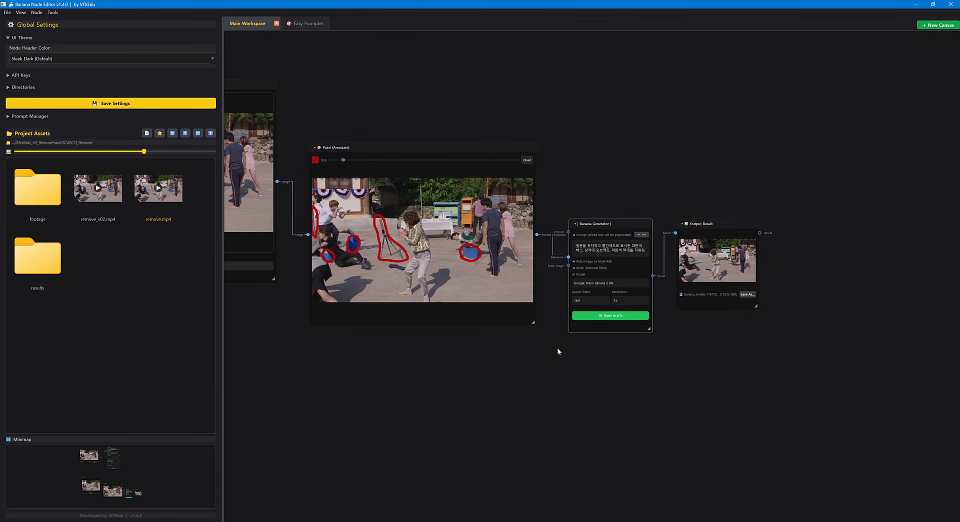
left_click_drag(745, 337, 710, 372)
scroll(562, 301, "up", 3)
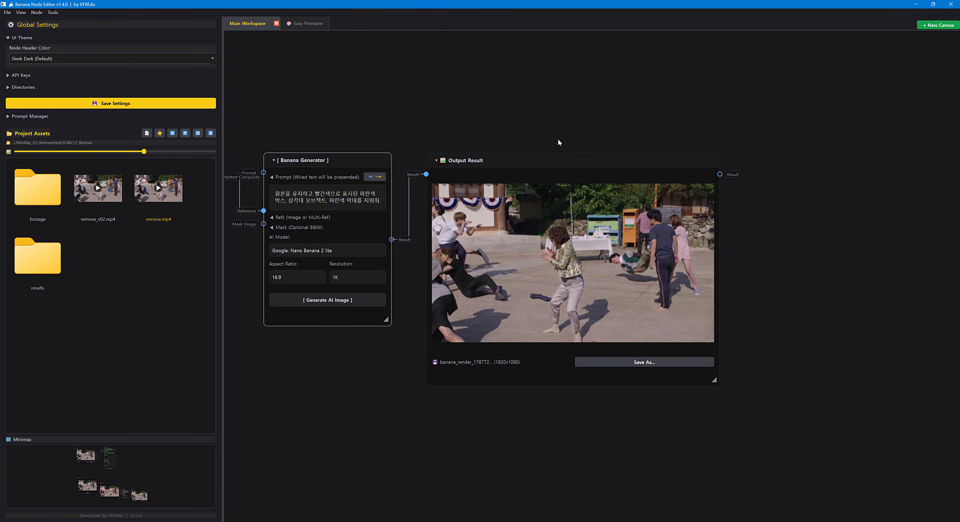
left_click_drag(561, 156, 587, 122)
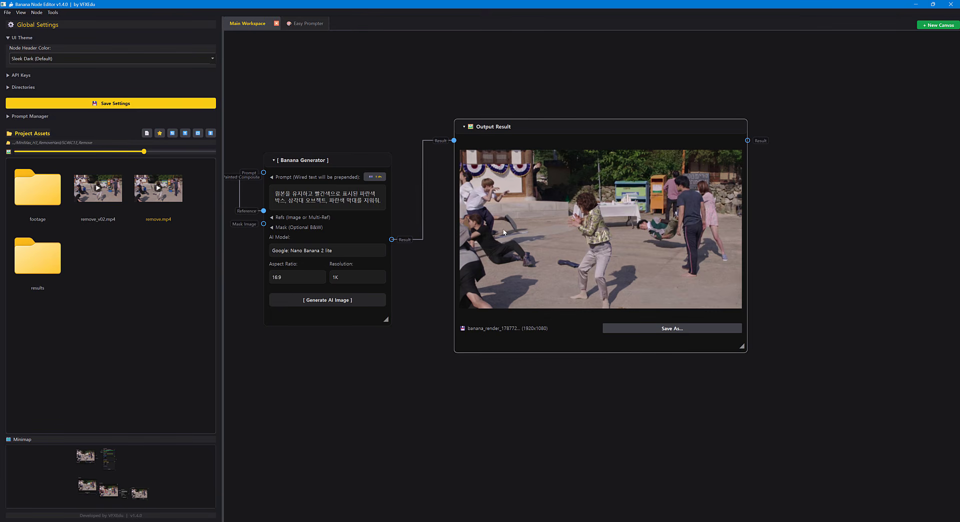
Add a Viewer node beside Output Result and connect the Result output to its input A.
left_click_drag(768, 242, 583, 254)
right_click(627, 229)
mouse_move(657, 237)
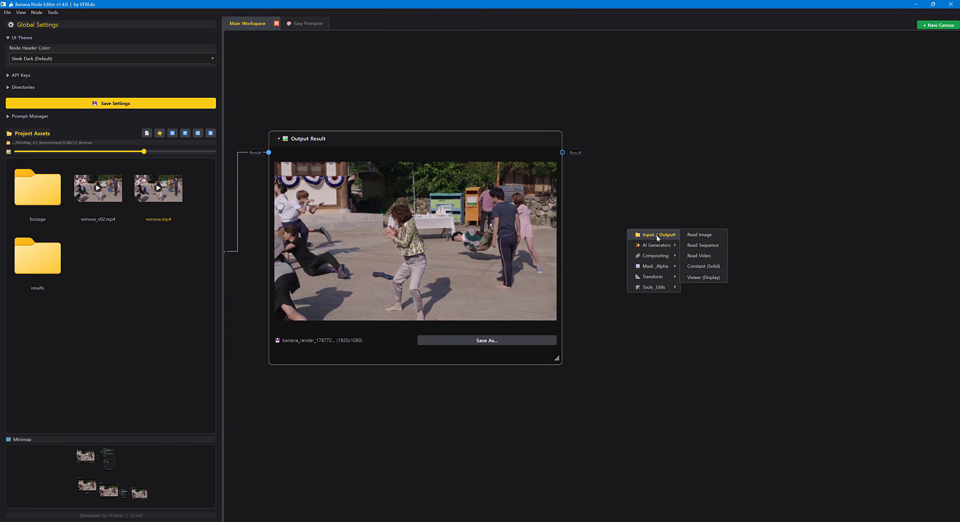
left_click(703, 277)
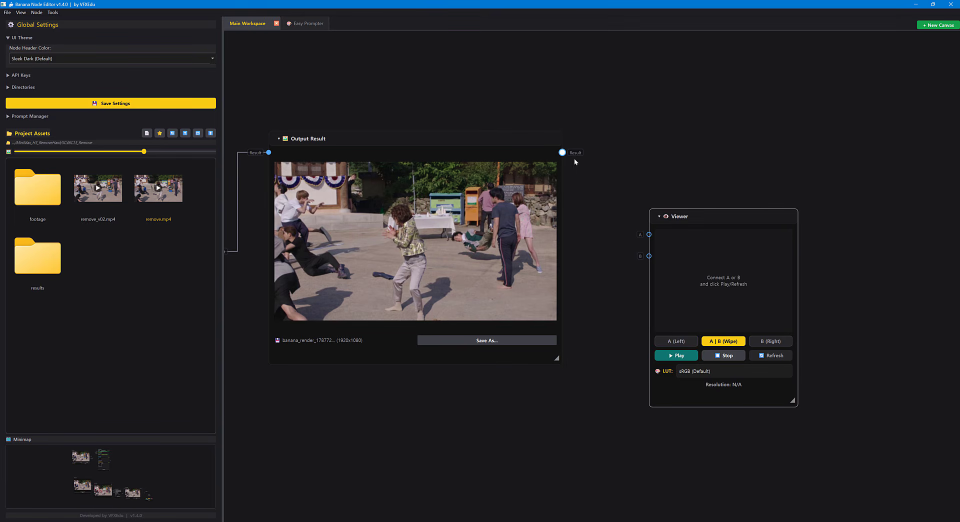
left_click_drag(562, 152, 741, 260)
Connect the original captured frame's Image output to input B of the Viewer node.
scroll(650, 266, "down", 3)
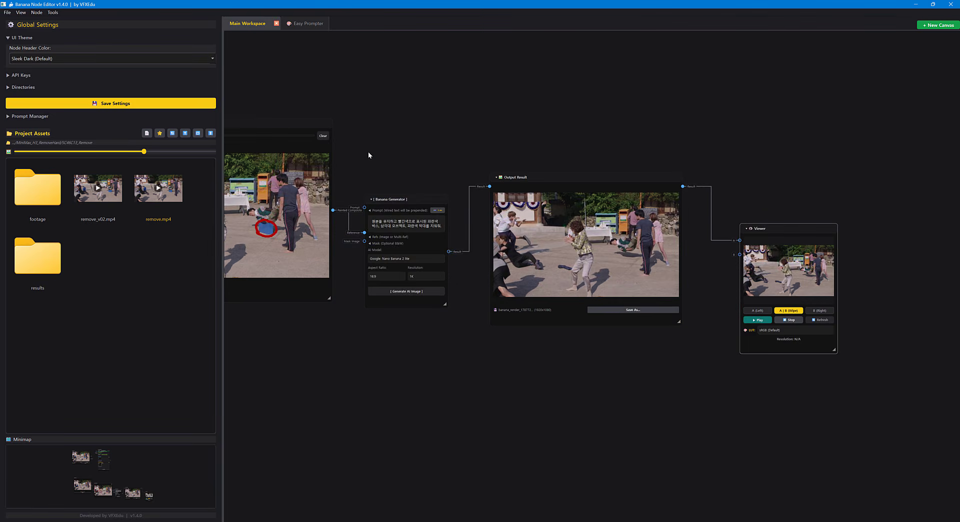
left_click_drag(368, 155, 522, 152)
scroll(522, 152, "down", 2)
left_click_drag(310, 158, 814, 231)
left_click_drag(929, 213, 561, 248)
scroll(548, 264, "up", 4)
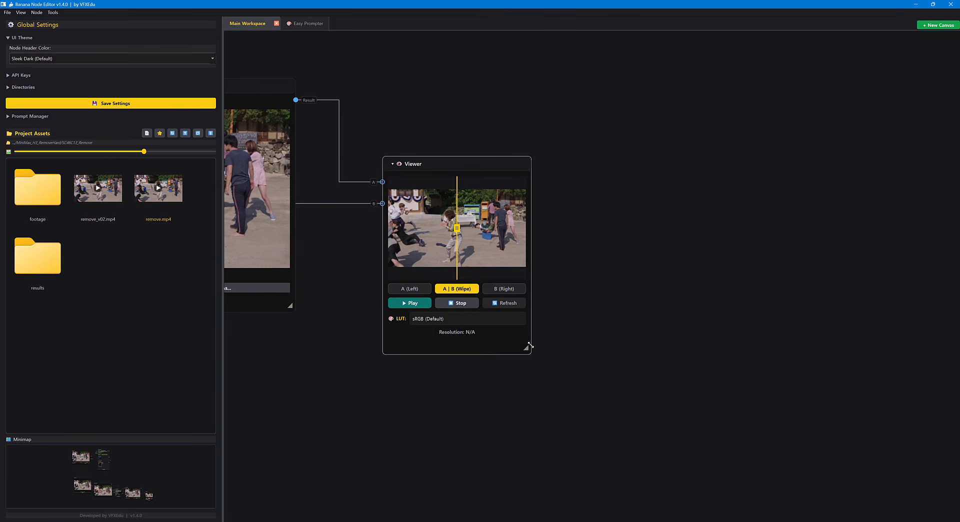
Enlarge the Viewer node and compare the cleaned and original frames with the A | B wipe.
left_click_drag(526, 350, 752, 475)
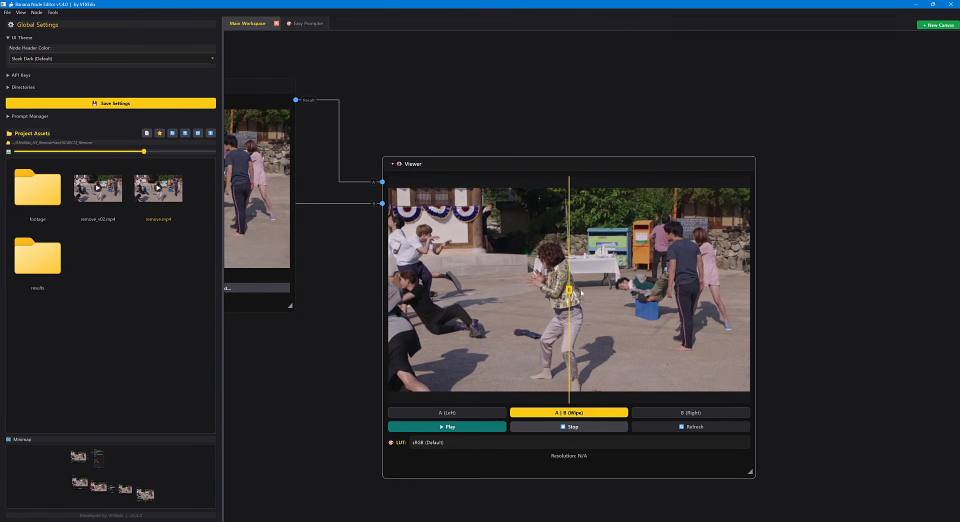
mouse_move(567, 289)
left_mouse_down()
mouse_move(399, 289)
mouse_move(747, 289)
mouse_move(393, 289)
mouse_move(743, 288)
mouse_move(393, 289)
mouse_move(689, 305)
mouse_move(475, 289)
mouse_move(628, 289)
mouse_move(677, 305)
mouse_move(389, 282)
mouse_move(751, 291)
mouse_move(360, 297)
mouse_move(748, 291)
mouse_move(543, 294)
mouse_move(558, 296)
left_mouse_up()
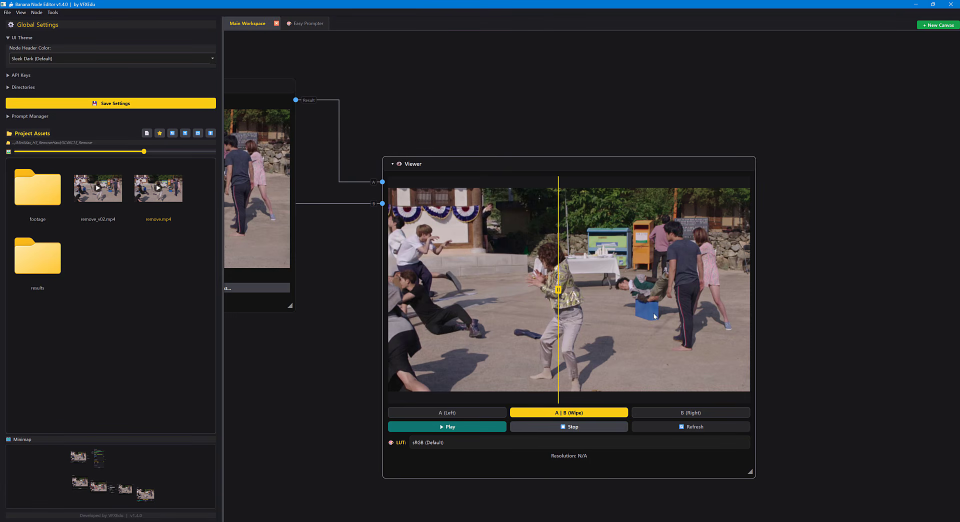
left_click_drag(552, 293, 564, 311)
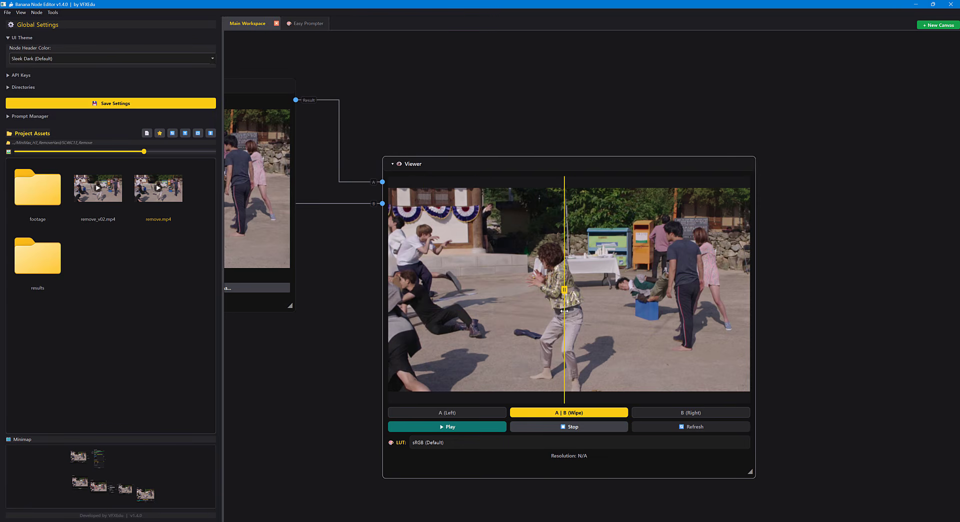
Scrub remove.mp4 to its last frame in the Video Input node and capture that frame as an image.
scroll(541, 163, "down", 3)
left_click_drag(543, 170, 590, 258)
left_click_drag(567, 197, 745, 224)
scroll(746, 223, "down", 3)
left_click_drag(526, 155, 843, 321)
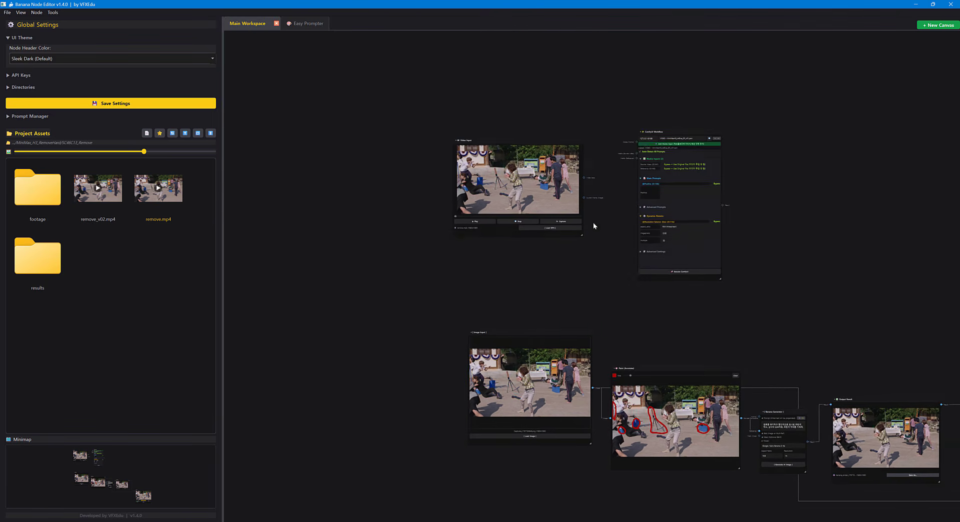
scroll(536, 175, "up", 6)
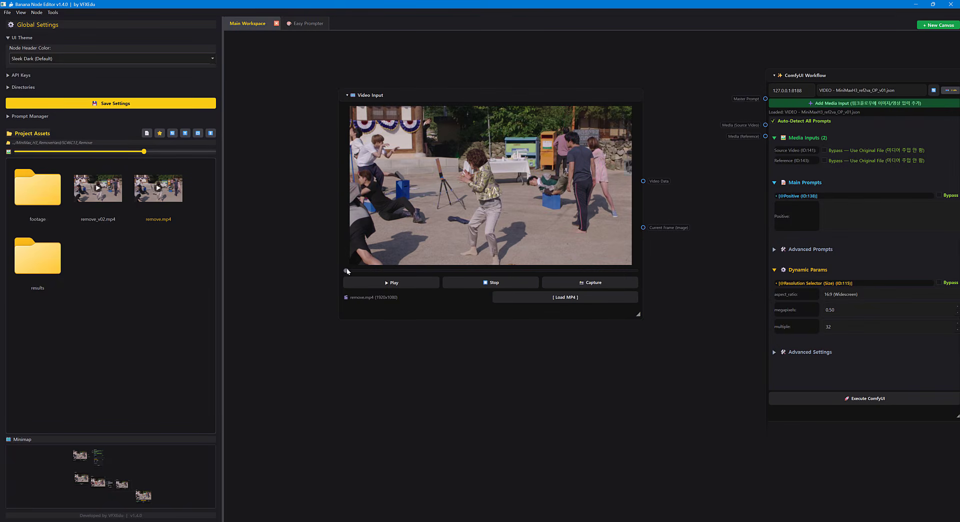
left_click_drag(346, 268, 650, 276)
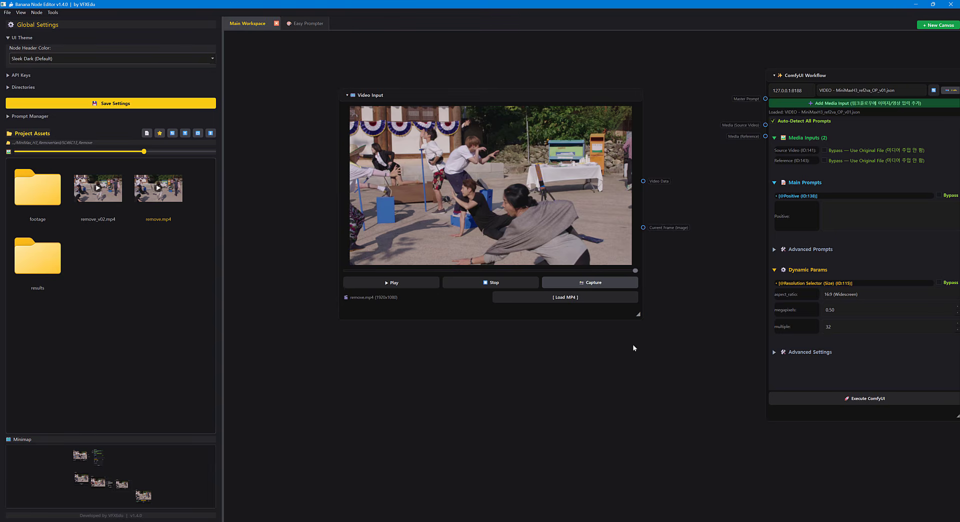
scroll(555, 281, "down", 2)
left_click_drag(556, 281, 528, 94)
scroll(462, 215, "down", 1)
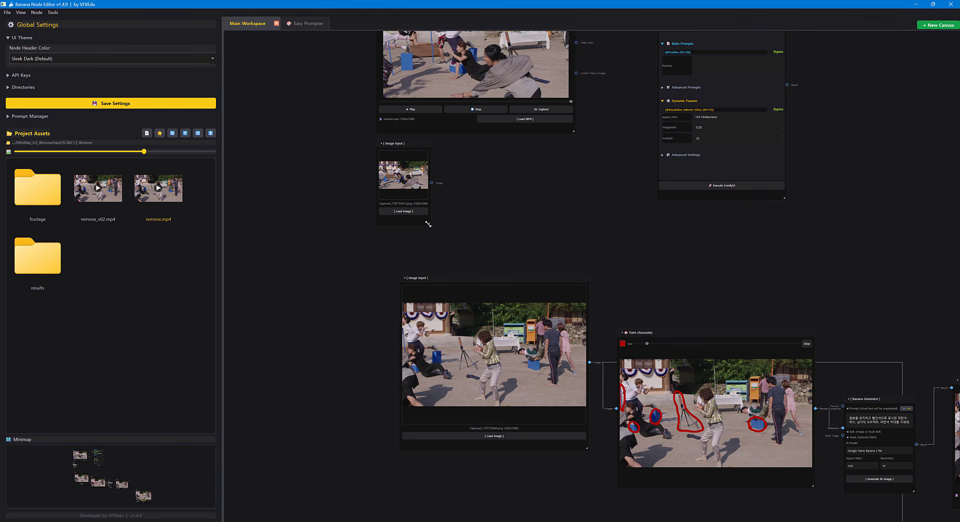
Enlarge the Image Input node of the captured last frame and place it below the first Image Input node.
left_click_drag(428, 224, 558, 270)
left_click_drag(503, 144, 467, 243)
scroll(517, 373, "up", 2)
left_click_drag(508, 373, 511, 380)
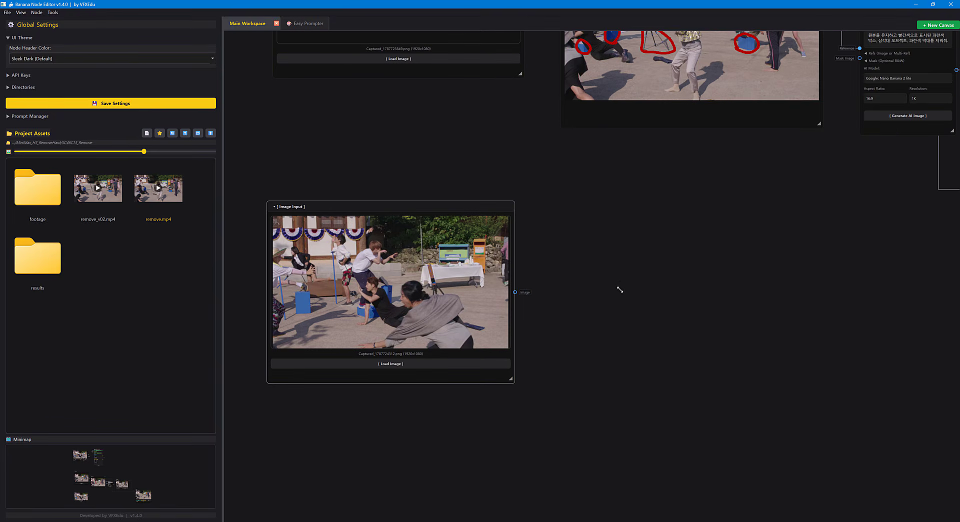
right_click(604, 287)
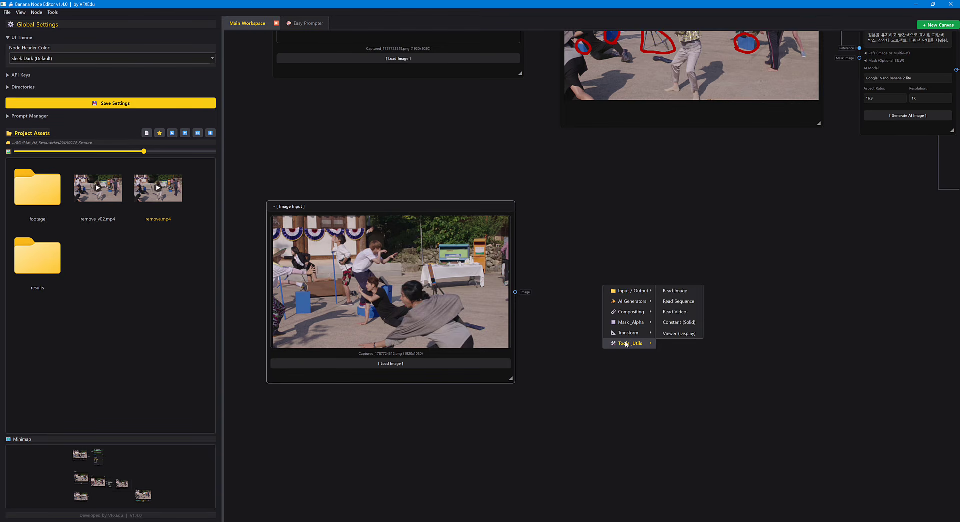
mouse_move(628, 347)
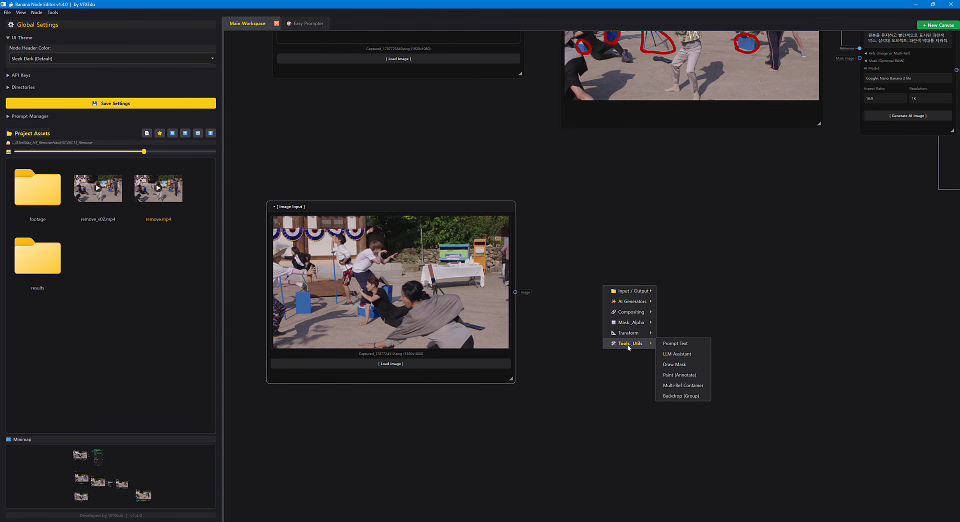
left_click(675, 364)
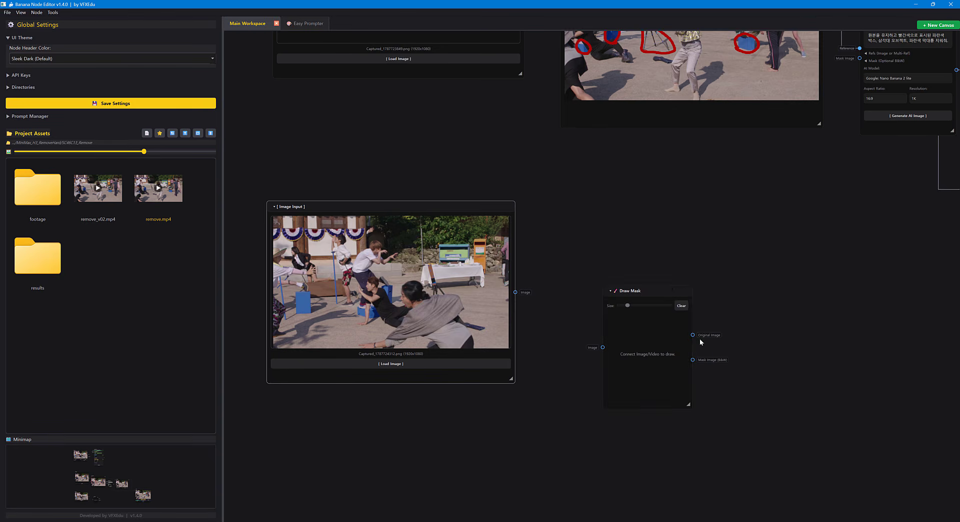
key("Delete")
Add a Paint (Annotate) node beside the last-frame Image Input and connect the Image output to it.
right_click(636, 286)
mouse_move(667, 343)
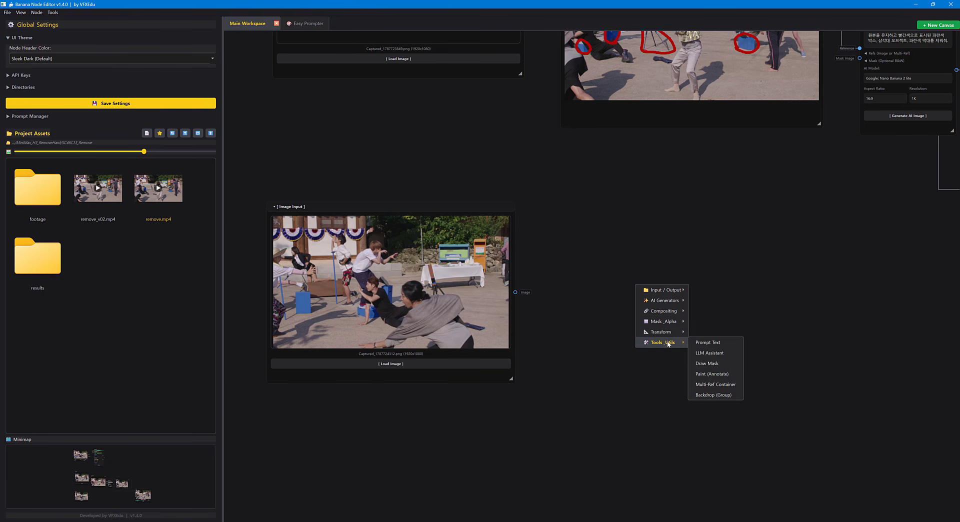
left_click(712, 374)
scroll(691, 304, "up", 2)
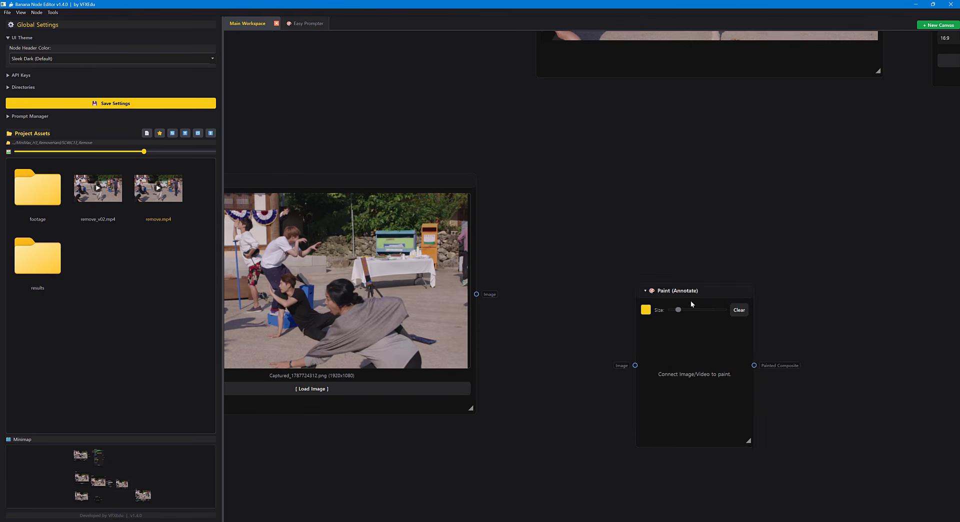
left_click_drag(684, 289, 630, 278)
left_click_drag(564, 357, 580, 354)
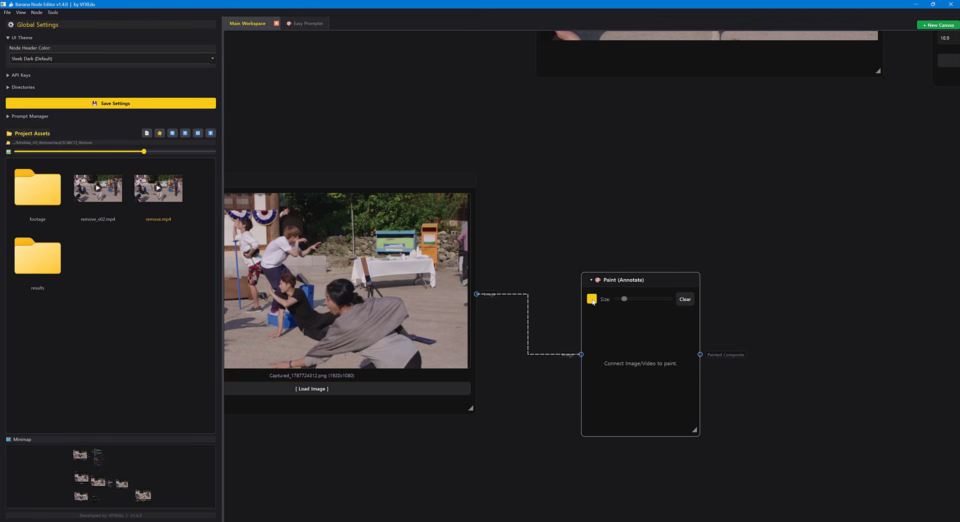
Set the new Paint node's brush color to dark red #aa0000 and enlarge the node.
left_click(591, 298)
left_click(398, 197)
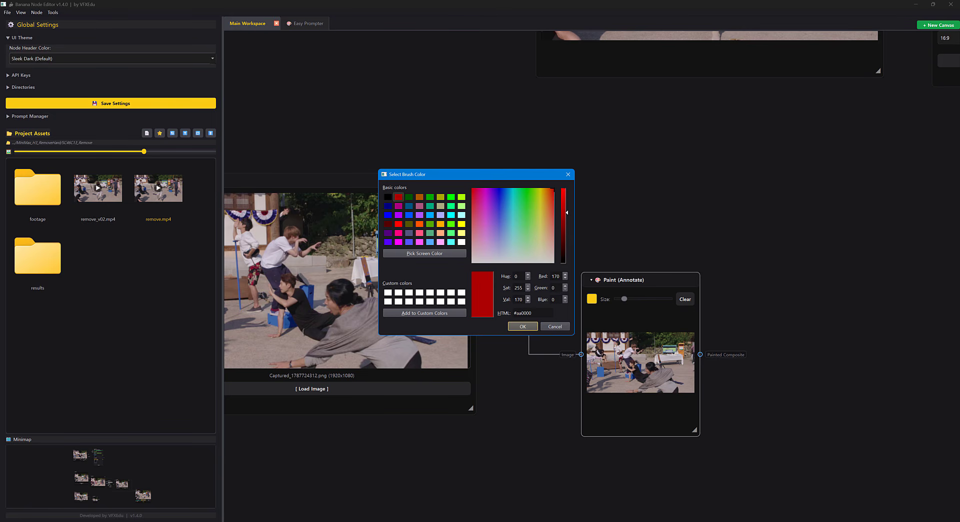
left_click(524, 329)
mouse_move(664, 283)
left_mouse_down()
mouse_move(499, 166)
mouse_move(475, 133)
left_mouse_up()
left_click_drag(524, 287, 757, 440)
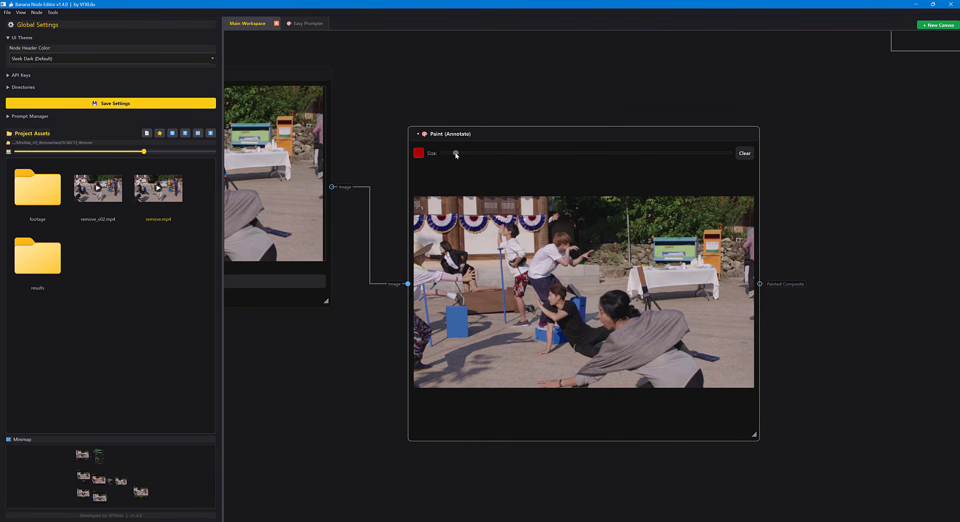
Circle the two blue poles, the three blue boxes and the tripod by the table in red on the last frame.
scroll(593, 262, "up", 3)
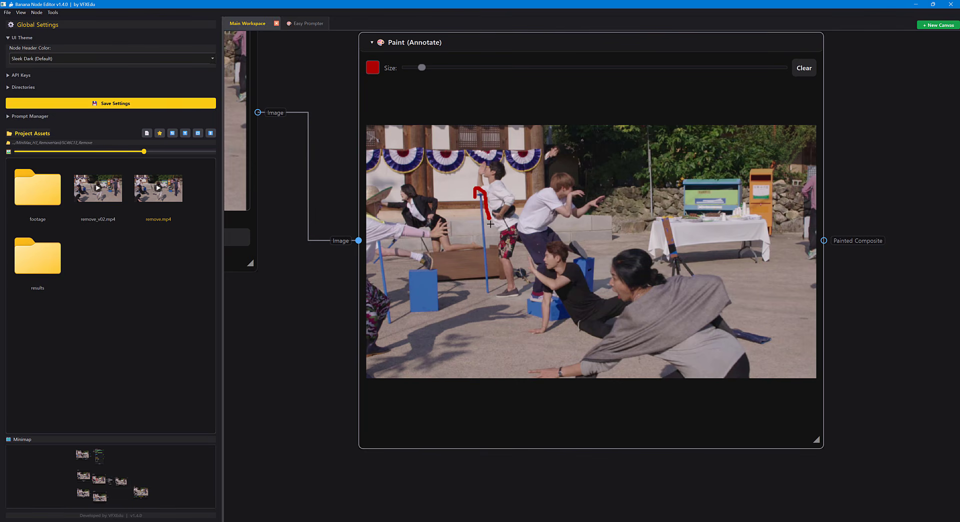
left_click_drag(472, 227, 473, 189)
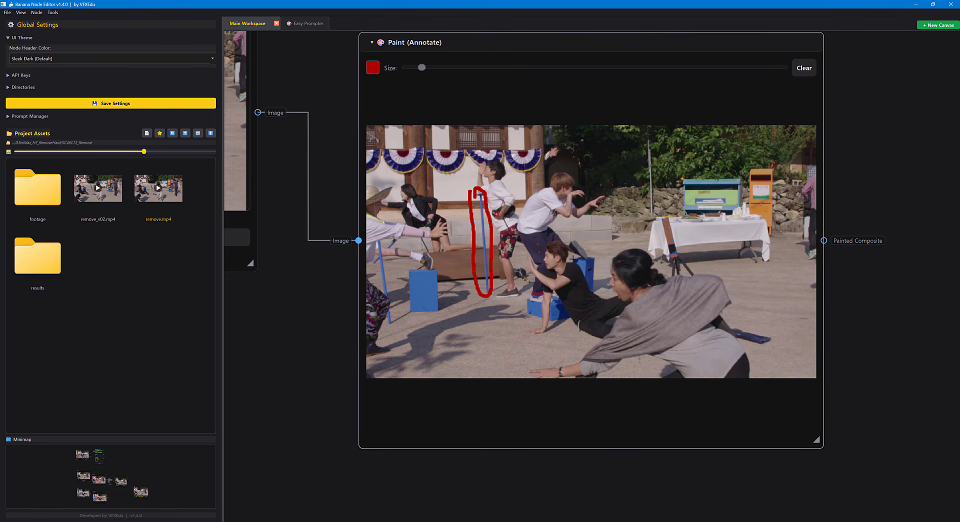
mouse_move(598, 291)
left_mouse_down()
mouse_move(577, 281)
mouse_move(599, 260)
left_mouse_up()
mouse_move(562, 321)
left_mouse_down()
mouse_move(526, 296)
mouse_move(564, 316)
left_mouse_up()
mouse_move(438, 317)
left_mouse_down()
mouse_move(410, 295)
mouse_move(437, 271)
left_mouse_up()
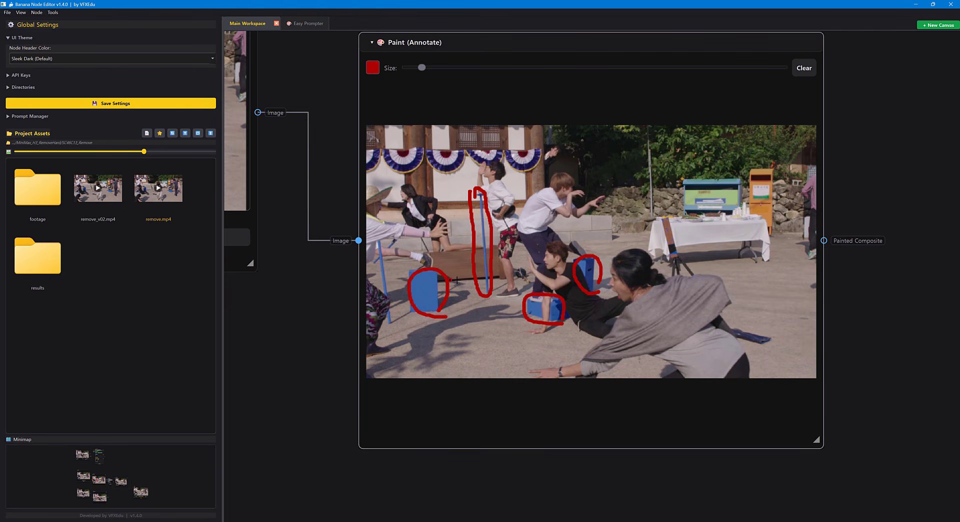
left_click_drag(396, 305, 472, 312)
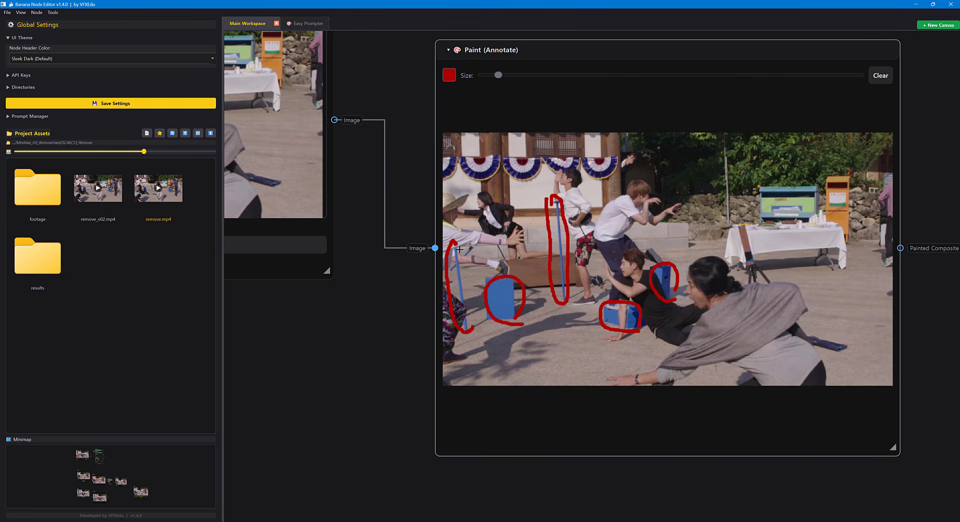
left_click_drag(459, 249, 471, 327)
left_click_drag(480, 248, 453, 274)
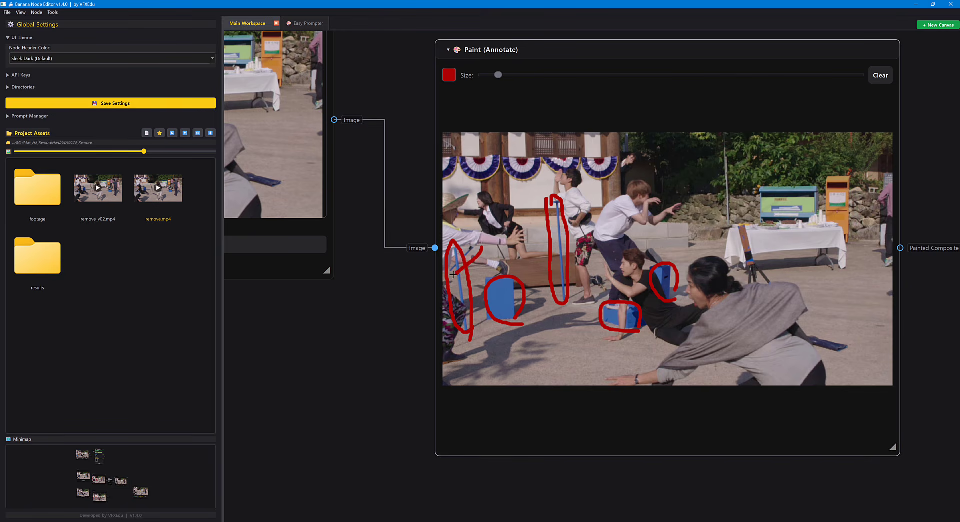
scroll(550, 304, "down", 3)
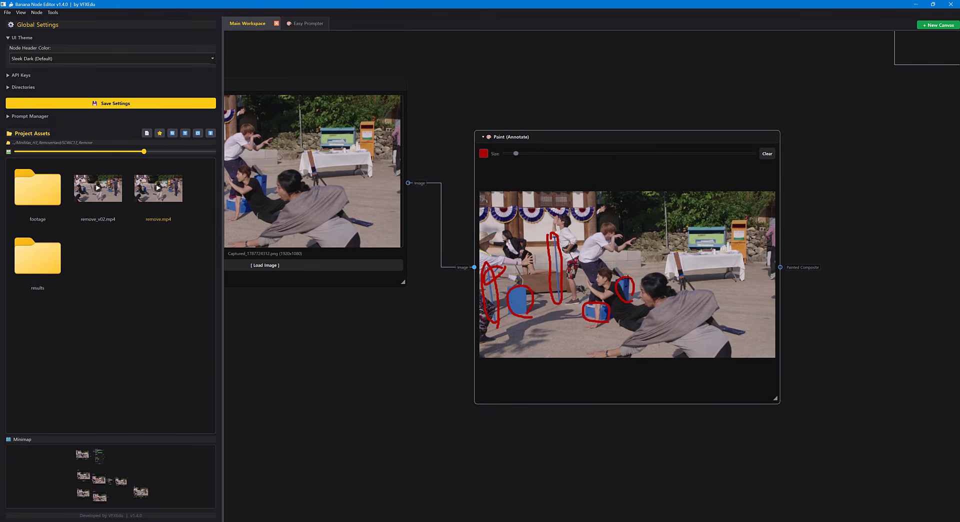
scroll(523, 282, "up", 1)
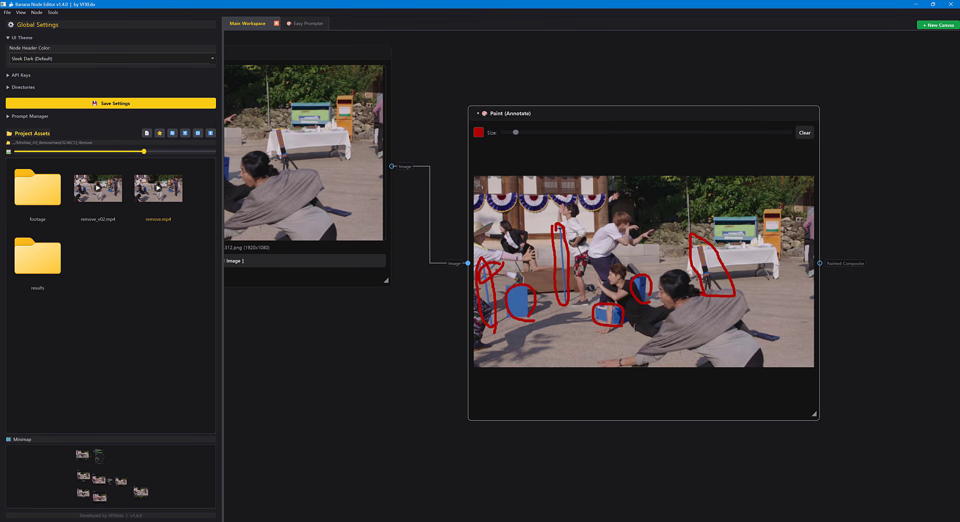
scroll(615, 277, "down", 2)
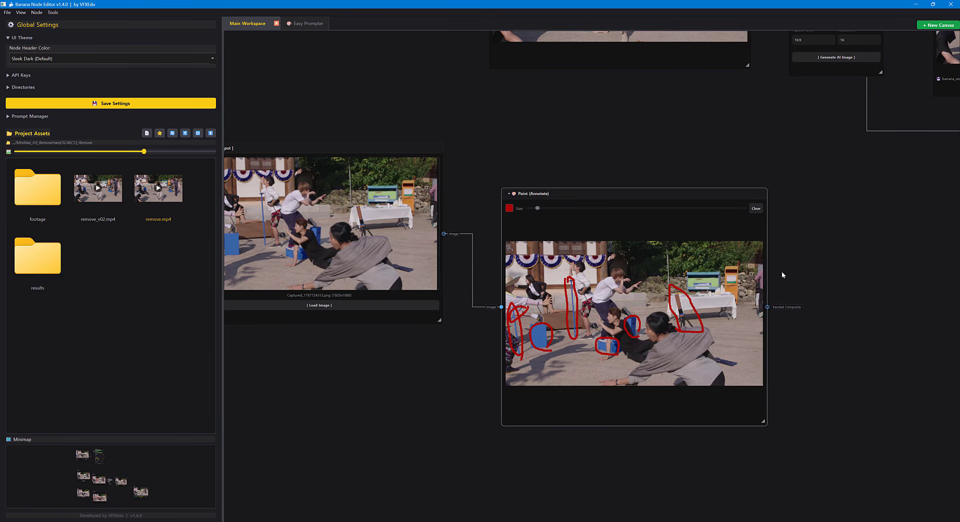
Add a Banana Image Gen node after the second Paint node and connect Painted Composite to its Reference input.
left_click_drag(781, 271, 715, 238)
right_click(707, 241)
mouse_move(737, 258)
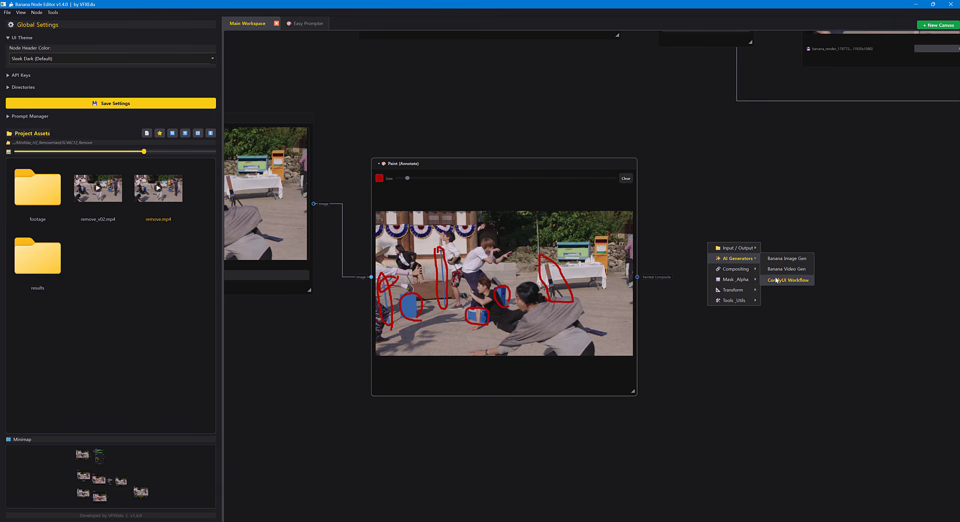
left_click(787, 258)
left_click_drag(794, 212, 710, 169)
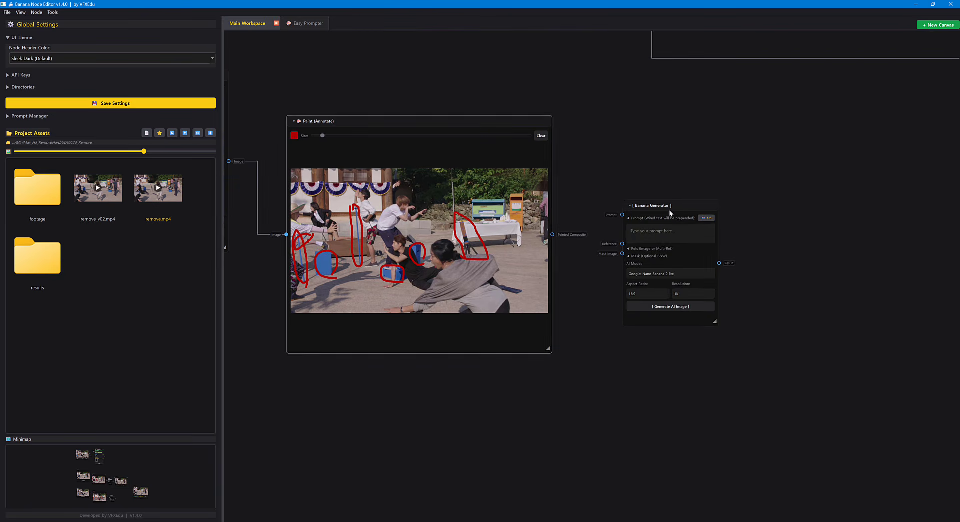
left_click_drag(675, 212, 687, 250)
left_click_drag(553, 235, 593, 243)
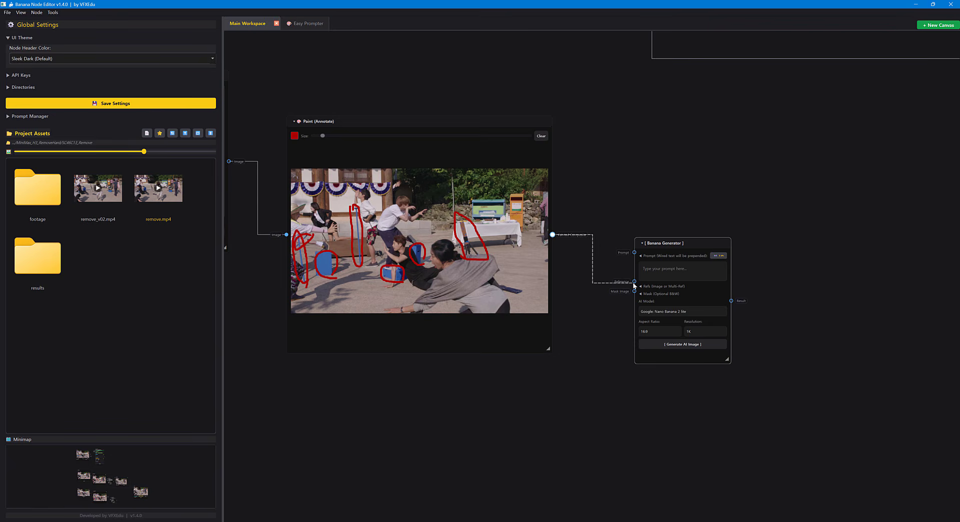
Wire Painted Composite into the new Banana Generator's Reference input and fill its prompt with a copy of the first-frame generator's removal prompt.
left_click_drag(633, 283, 634, 282)
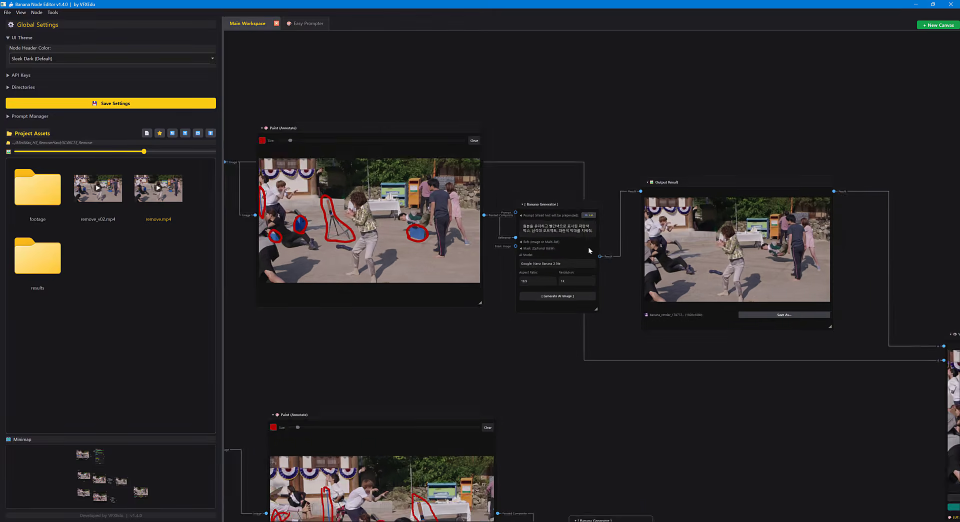
scroll(588, 247, "up", 2)
key("ctrl+a")
key("ctrl+c")
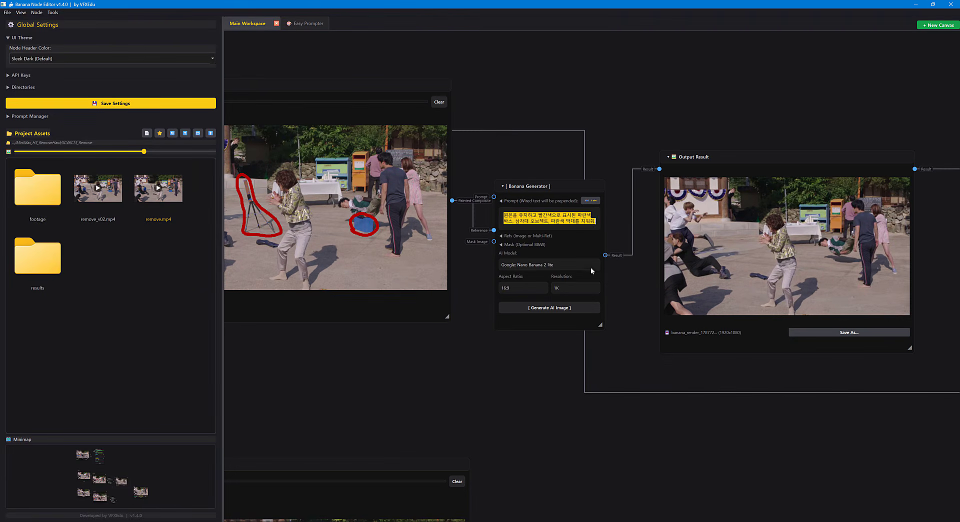
left_click_drag(637, 429, 558, 131)
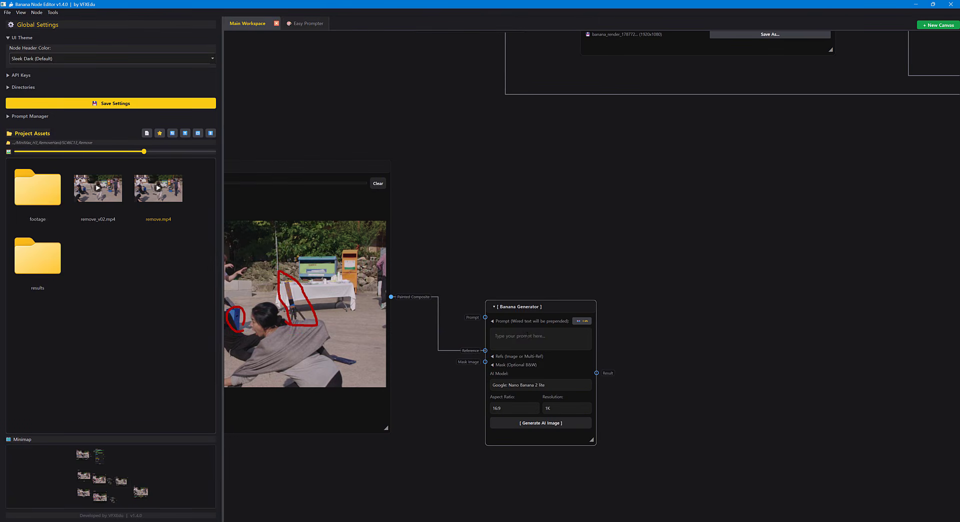
key("ctrl+v")
left_click_drag(637, 358, 696, 255)
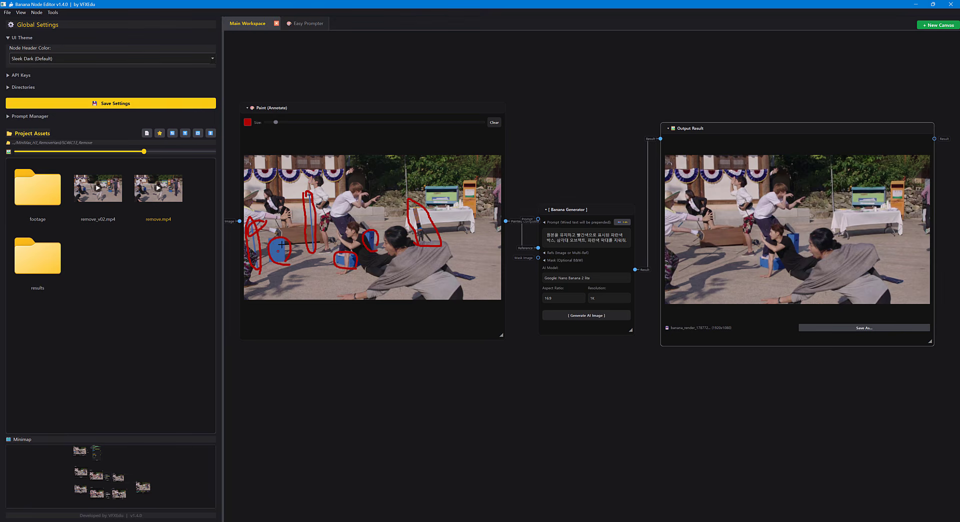
Switch the last-frame Banana Generator's AI model to Google: Nano Banana 2, regenerate the image and inspect the new result.
left_click(595, 282)
left_click(590, 287)
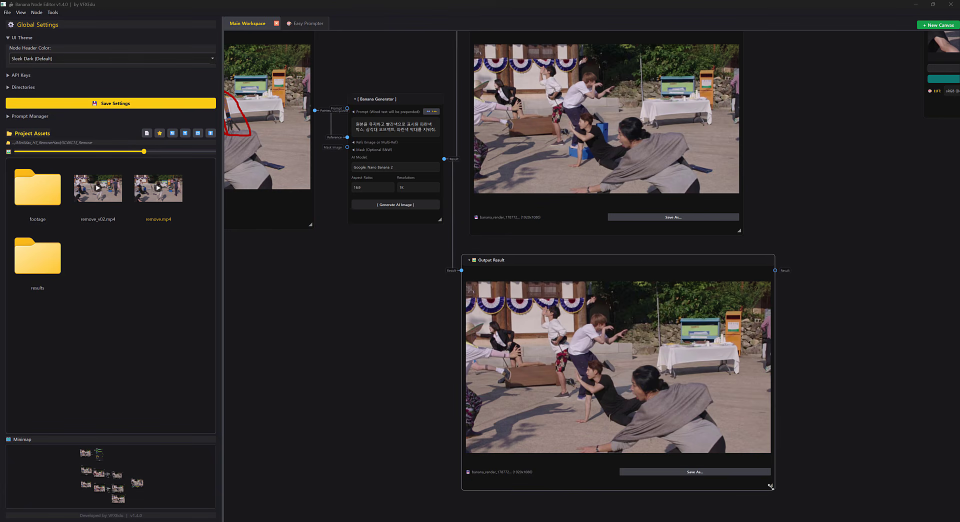
left_click_drag(770, 486, 745, 471)
left_click_drag(787, 447, 796, 417)
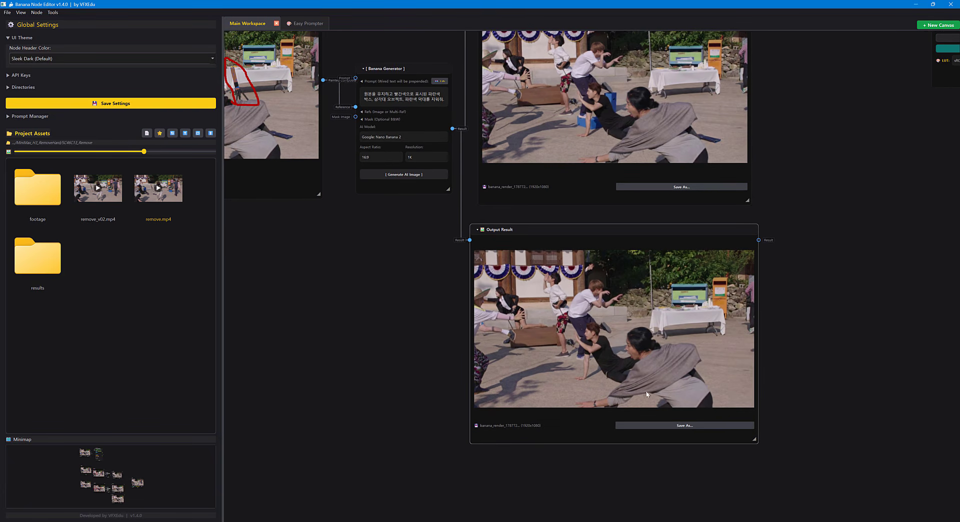
scroll(602, 384, "up", 3)
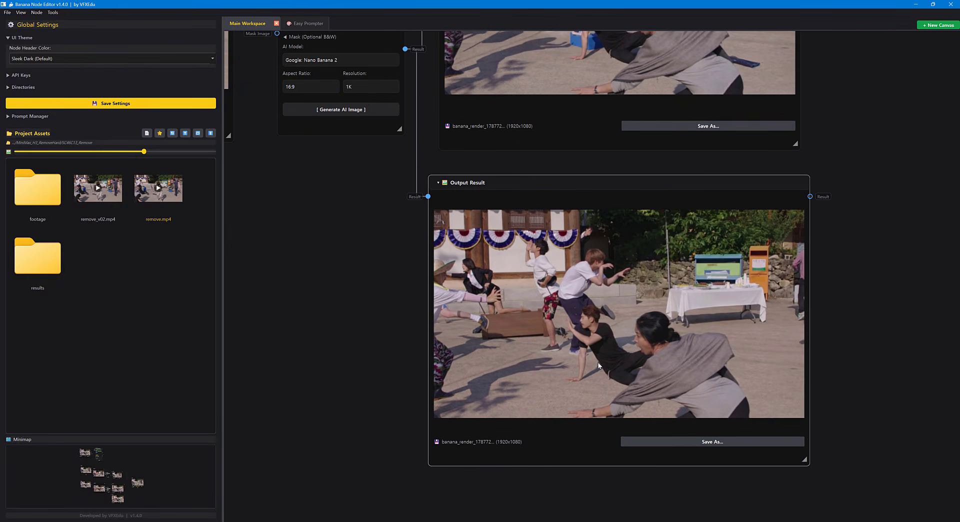
scroll(588, 358, "down", 5)
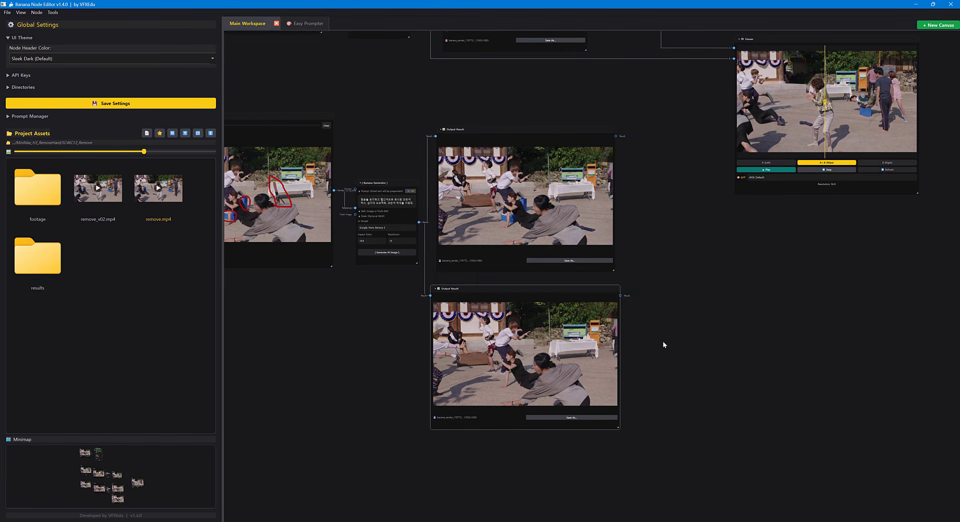
Add a Viewer (Display) node beside the new last-frame result and connect that result and the original last frame to its two inputs.
right_click(610, 336)
mouse_move(644, 340)
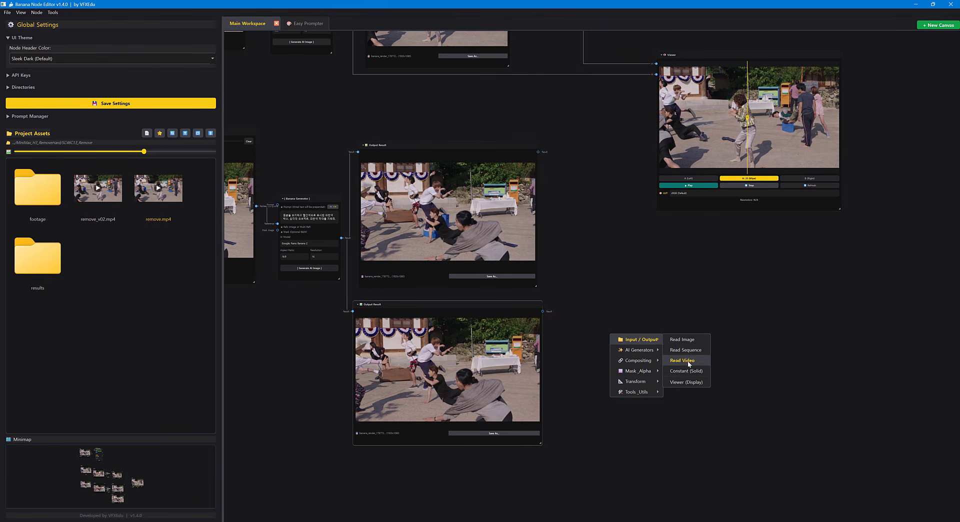
left_click(686, 382)
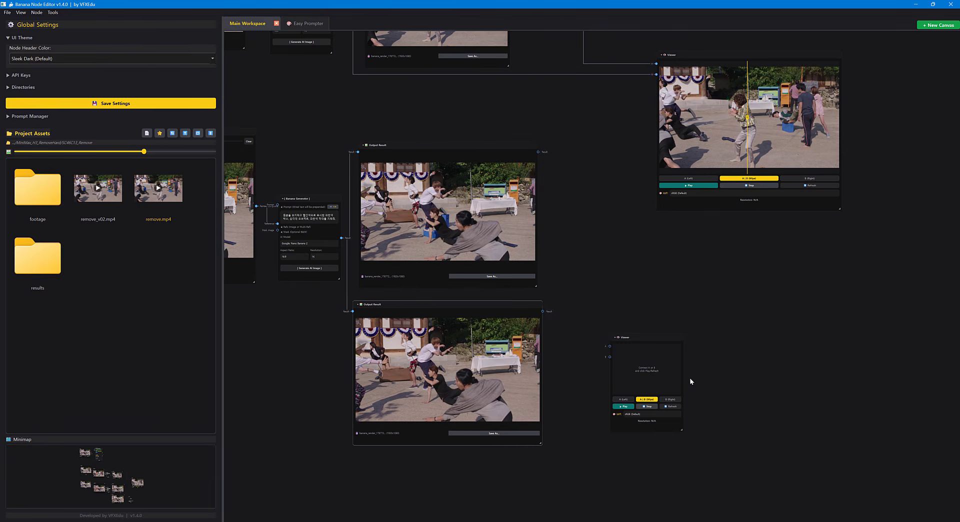
scroll(626, 365, "up", 3)
left_click_drag(502, 278, 618, 337)
scroll(601, 300, "down", 5)
left_click_drag(448, 290, 615, 285)
left_click_drag(347, 244, 454, 261)
left_click_drag(393, 162, 886, 334)
left_click_drag(722, 245, 235, 178)
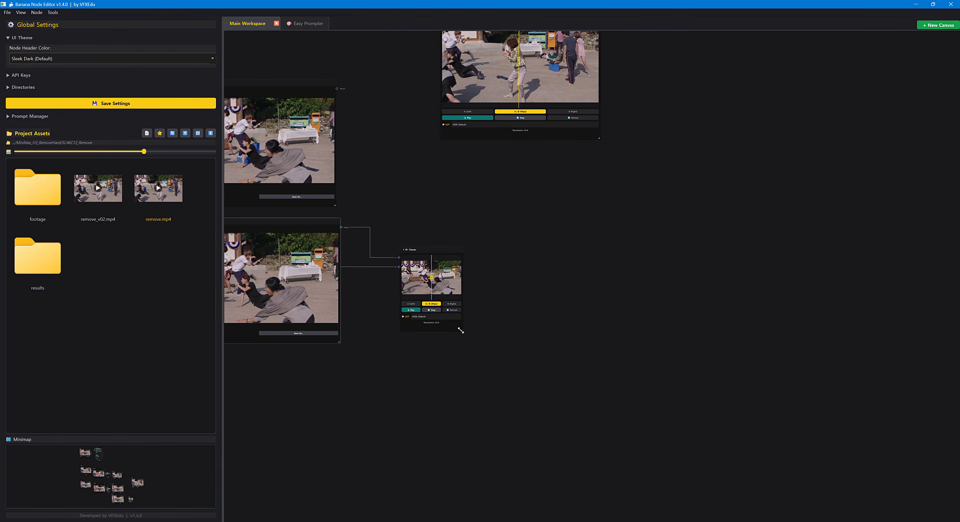
Enlarge the new Viewer and sweep its A/B wipe line across the picture to compare the cleaned and original last frames.
left_click_drag(461, 330, 686, 444)
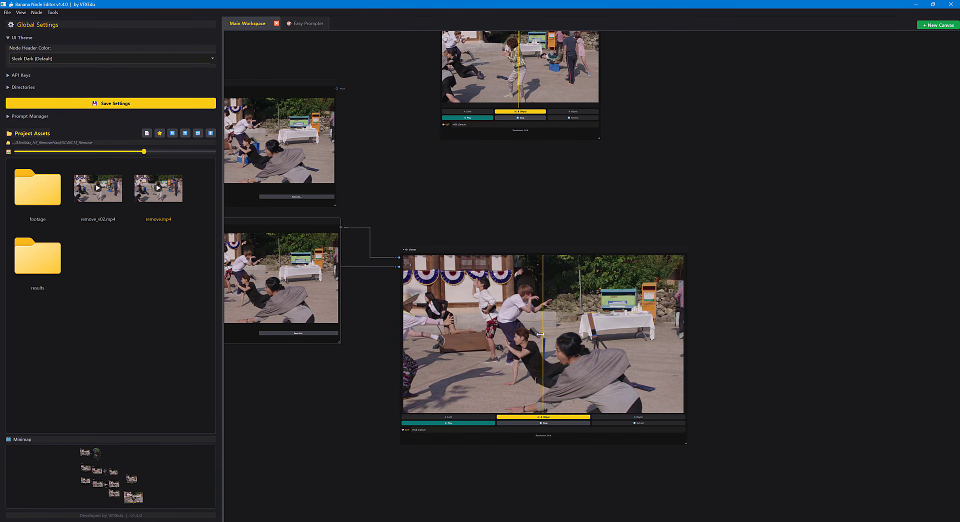
left_click_drag(540, 334, 399, 325)
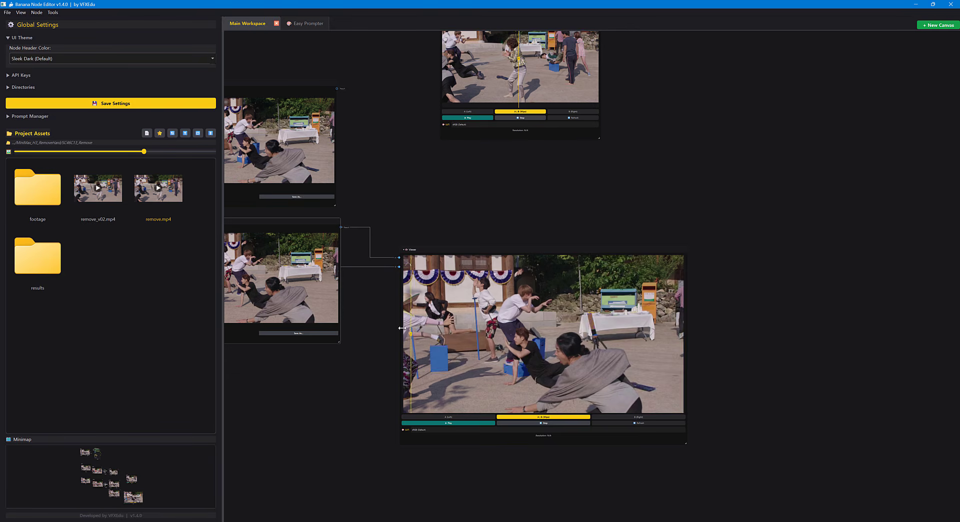
left_click_drag(665, 334, 509, 442)
scroll(645, 358, "down", 2)
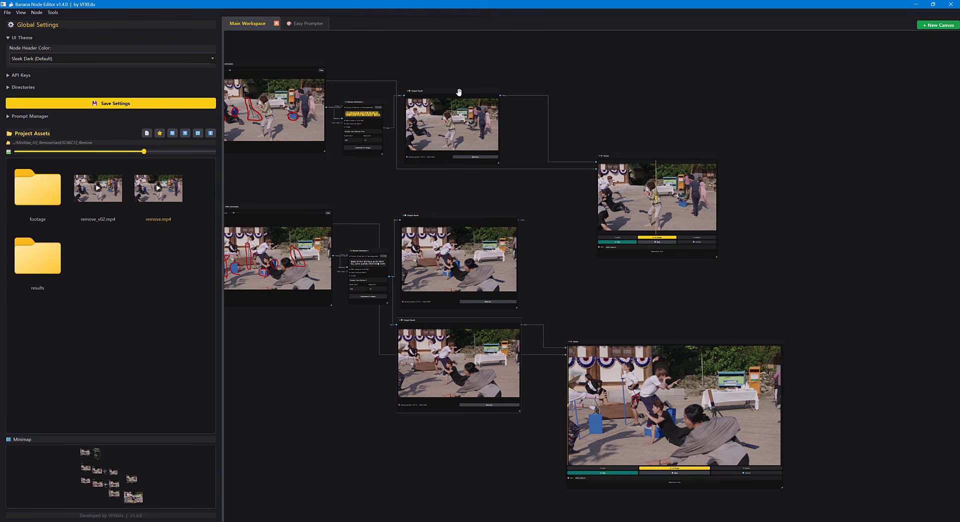
Delete the earlier last-frame Output Result, then put the newer result in its place and shrink it to match the first-frame result.
scroll(480, 327, "up", 2)
left_click(480, 319)
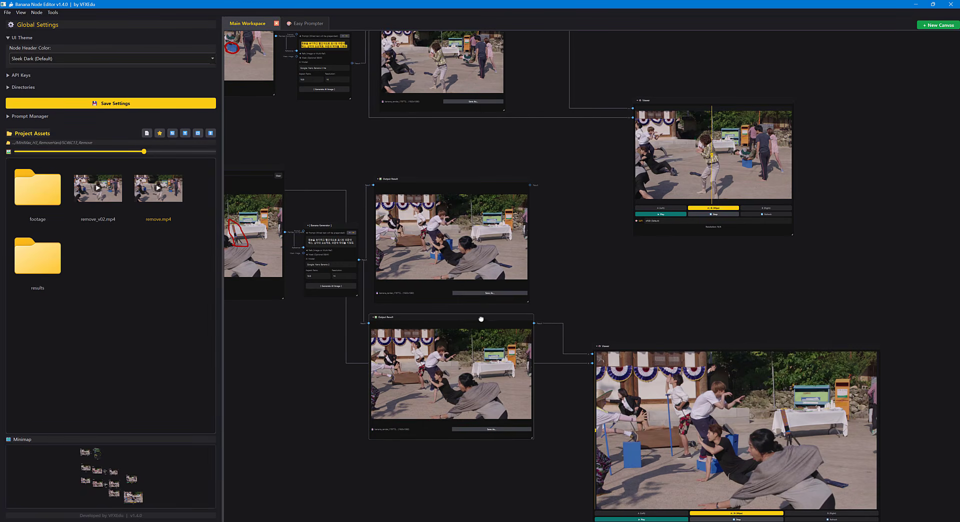
left_click(499, 181)
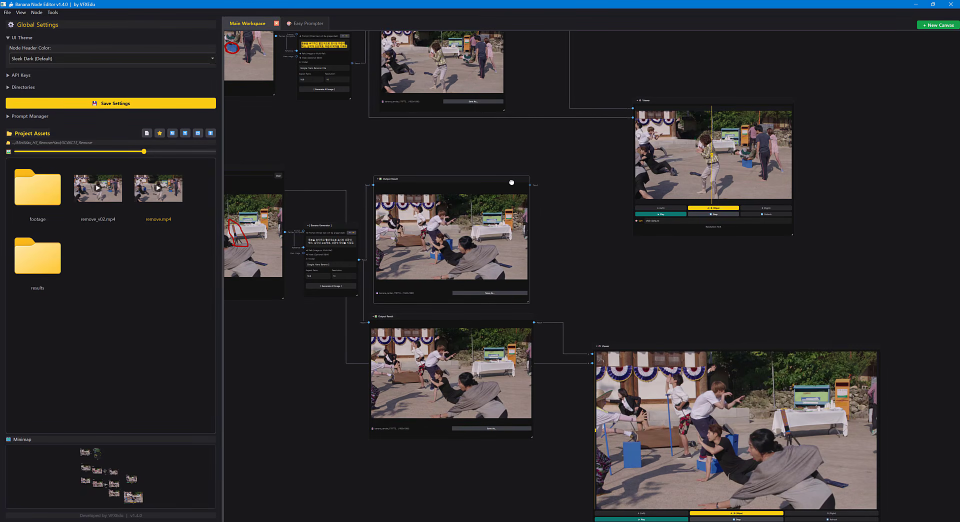
key("Delete")
left_click_drag(451, 323, 504, 277)
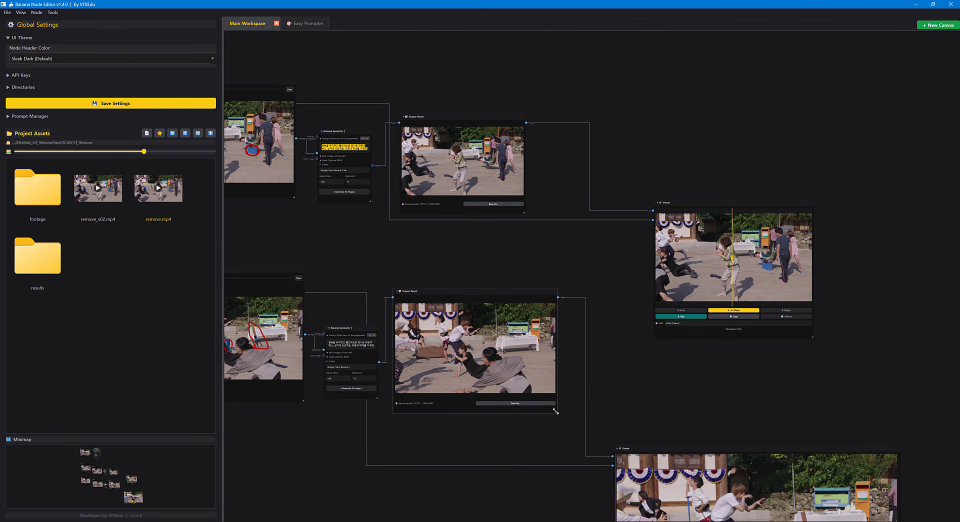
left_click_drag(555, 412, 526, 401)
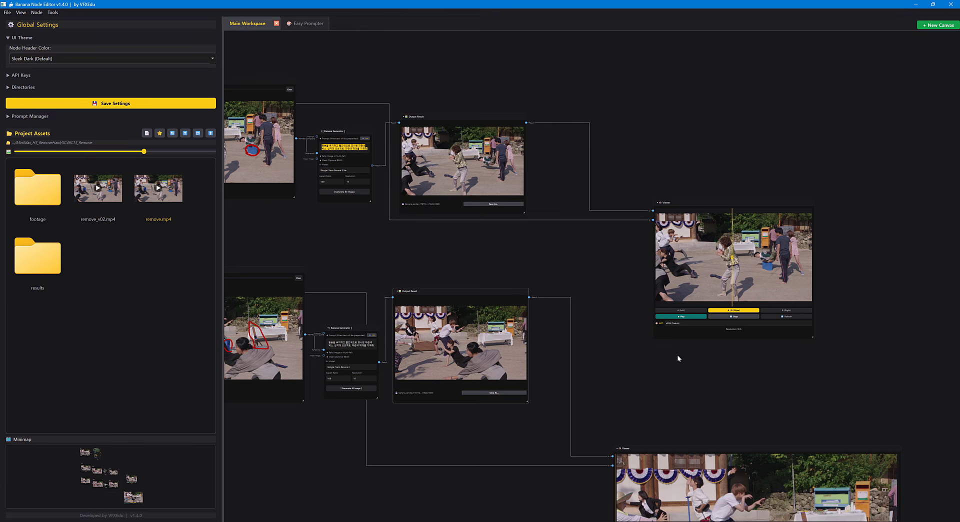
Shrink the last-frame Viewer and place it below the first-frame Viewer, and lower the last-frame Image Input node to line up its row.
scroll(678, 358, "down", 4)
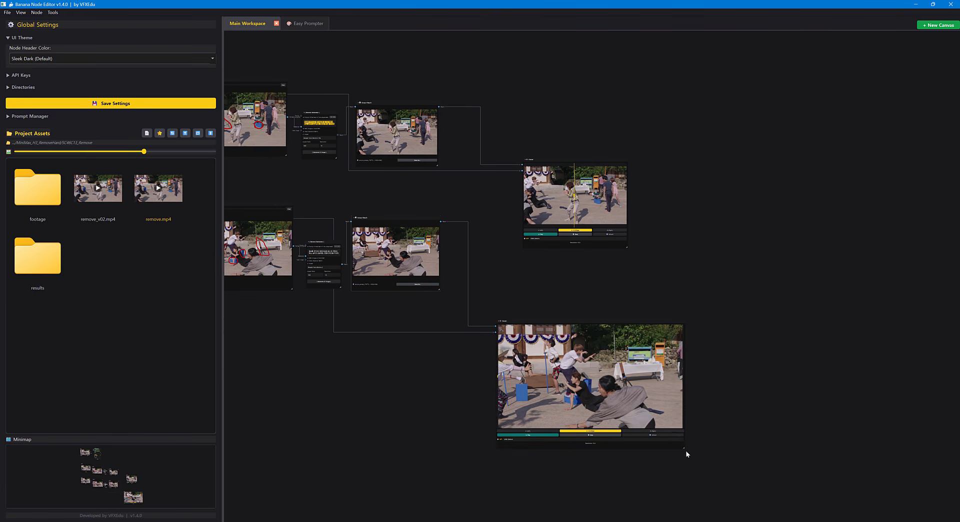
left_click_drag(685, 454, 613, 423)
left_click_drag(572, 321, 557, 277)
left_click_drag(504, 351, 621, 402)
scroll(622, 403, "down", 2)
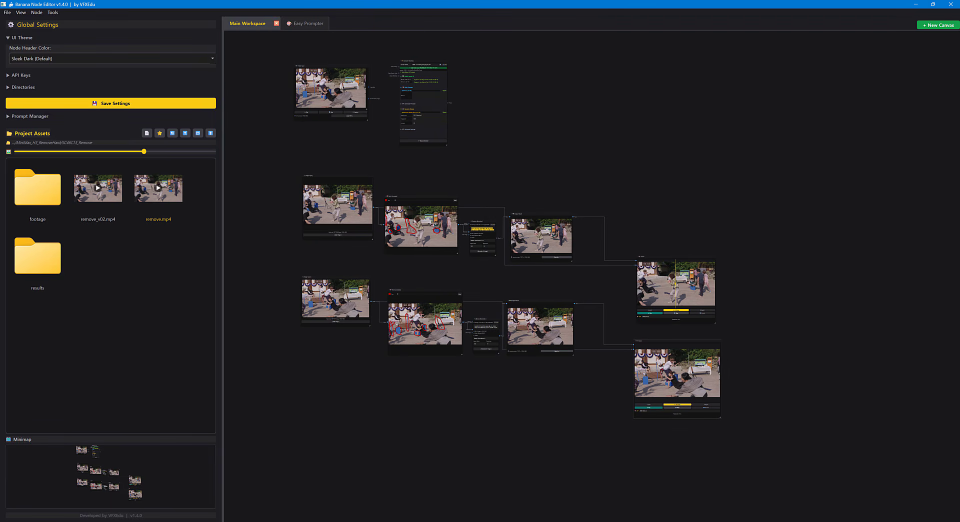
left_click_drag(348, 278, 349, 290)
Group all the first-frame and last-frame cleanup nodes in one backdrop and move the group further below the Video Input.
left_click_drag(279, 159, 776, 473)
right_click(572, 185)
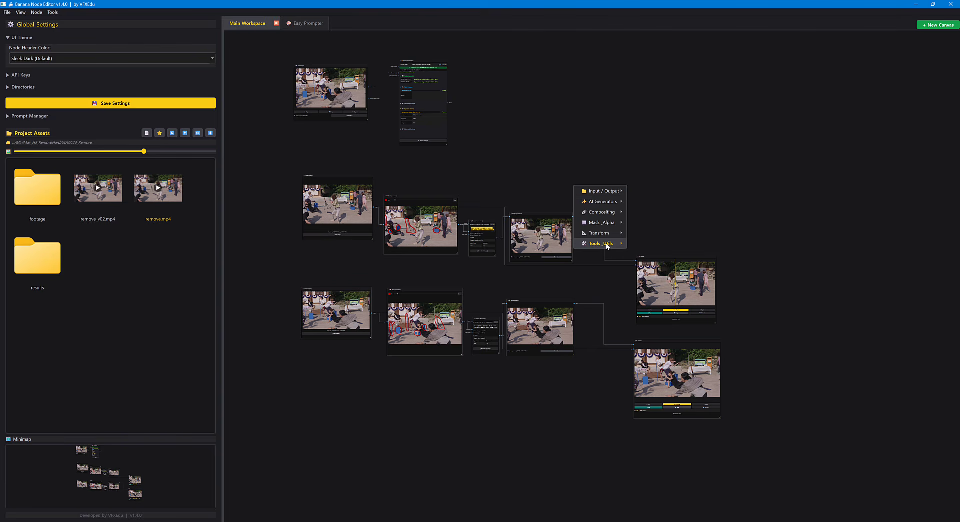
mouse_move(607, 245)
left_click(650, 295)
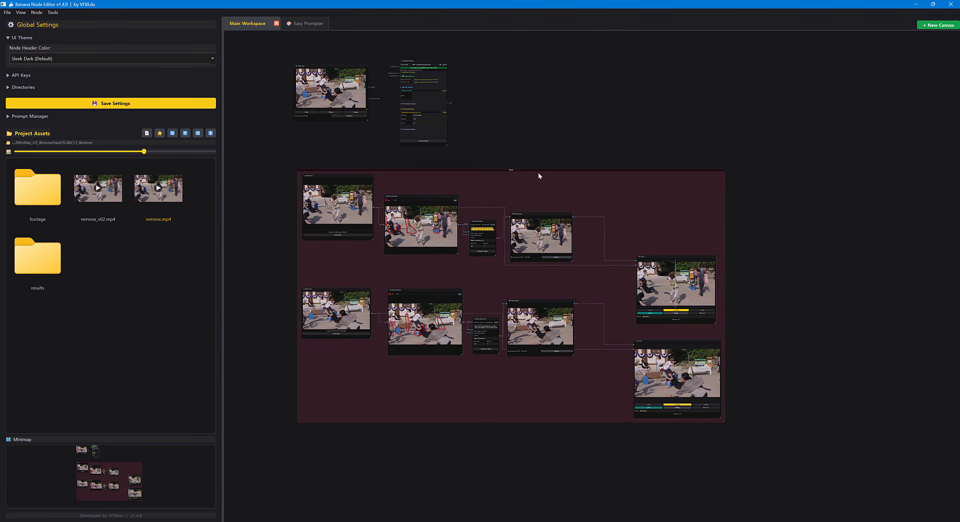
left_click_drag(550, 172, 546, 198)
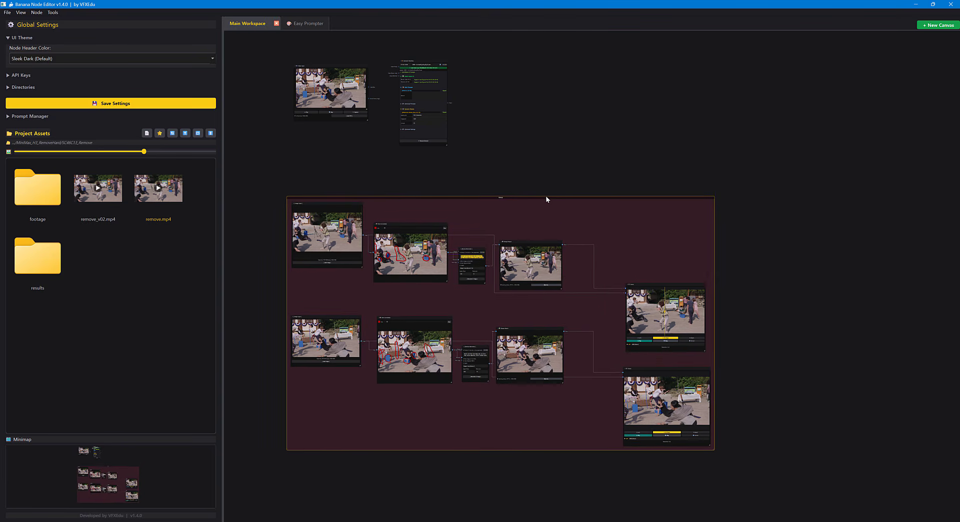
Rename the group as Reference Remove.
double_click(546, 198)
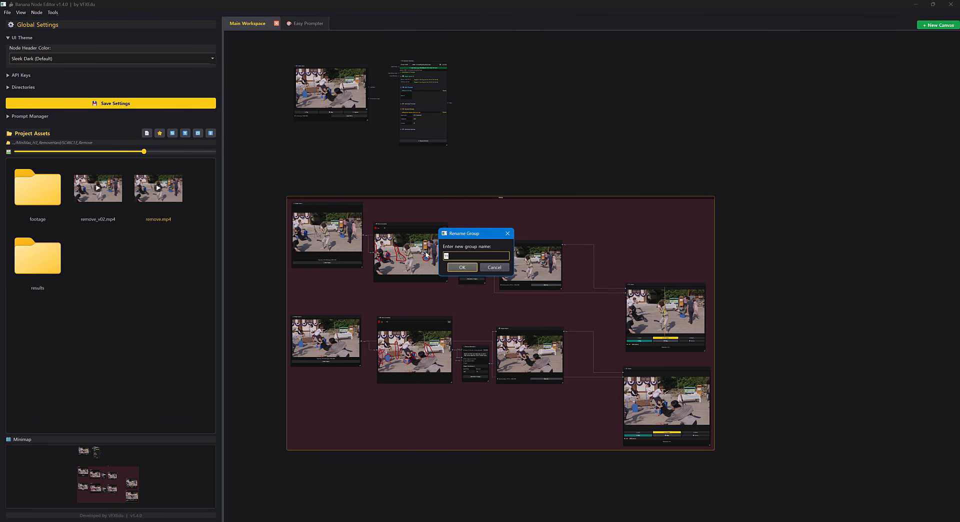
type("Reference Remove")
key("Return")
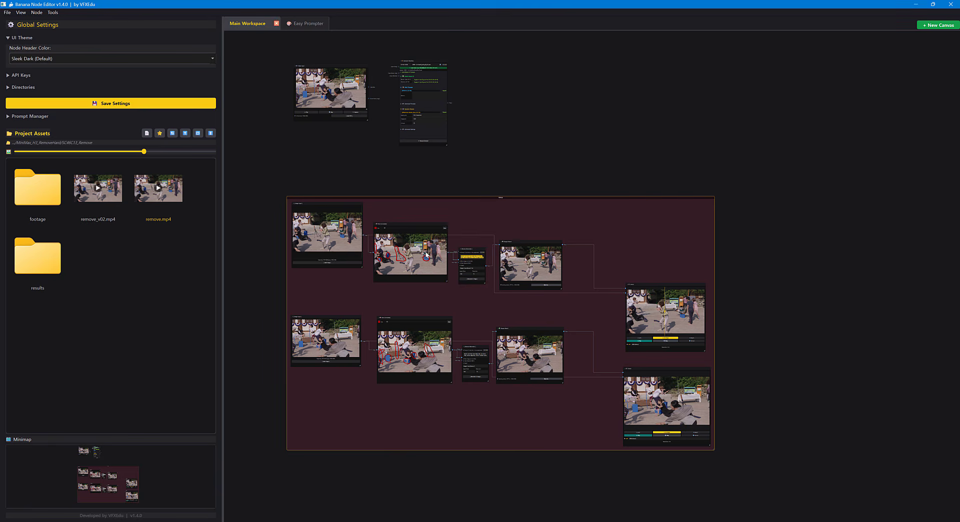
left_click(555, 145)
Move the ComfyUI Workflow node beyond the right side of the Reference Remove group and the Video Input node above that group's right end.
left_click_drag(460, 131, 419, 182)
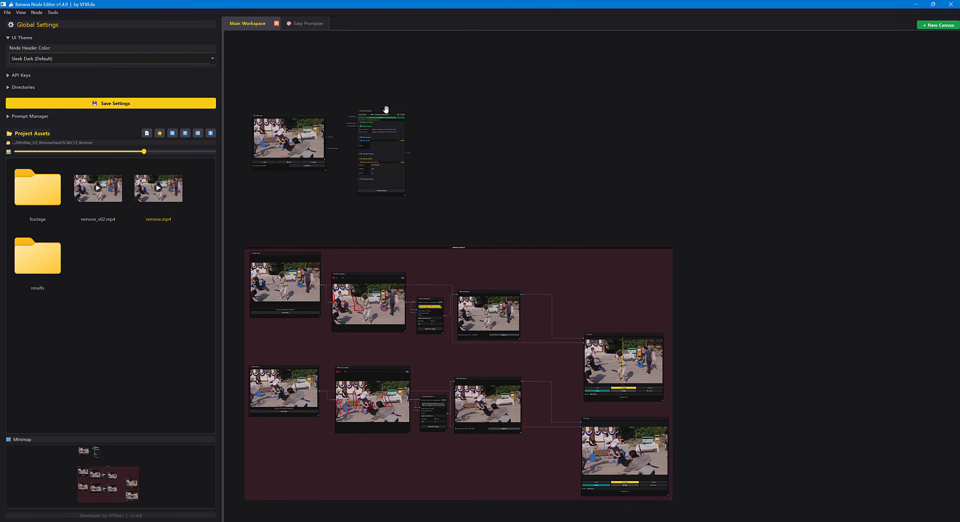
left_click_drag(405, 111, 776, 264)
left_click_drag(307, 116, 543, 169)
scroll(586, 240, "up", 3)
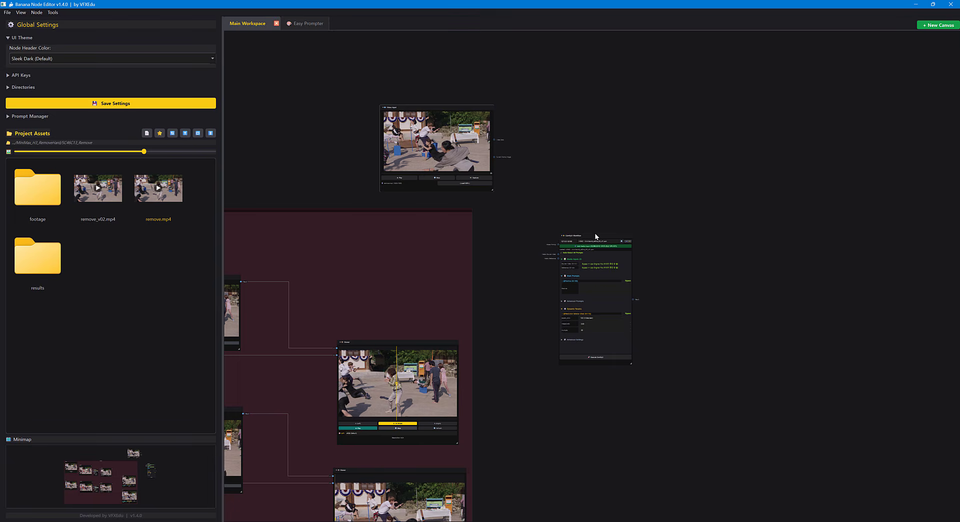
left_click_drag(608, 229, 615, 183)
Connect the Video Input's video output to the ComfyUI Workflow node's Media (Source Video) input.
scroll(544, 178, "up", 3)
scroll(637, 215, "up", 5)
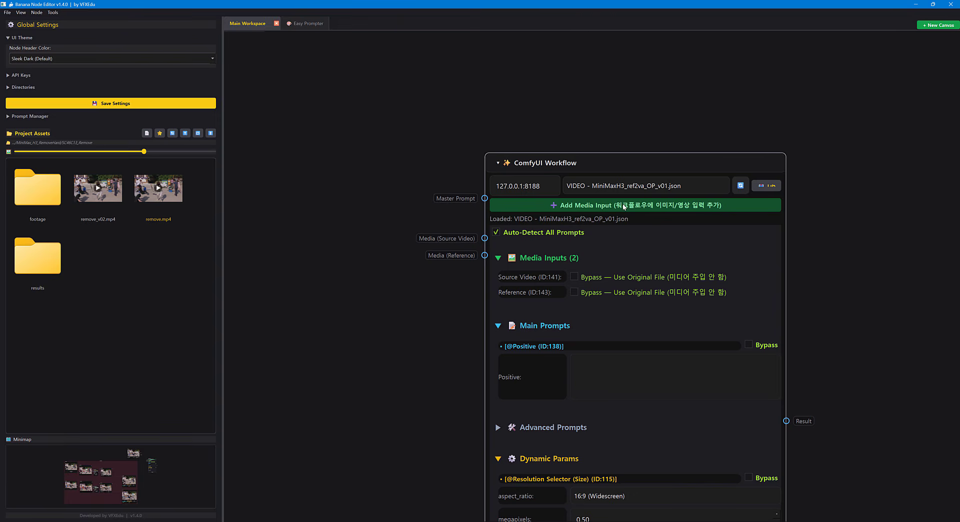
scroll(624, 206, "down", 3)
left_click_drag(426, 121, 547, 251)
scroll(462, 180, "down", 3)
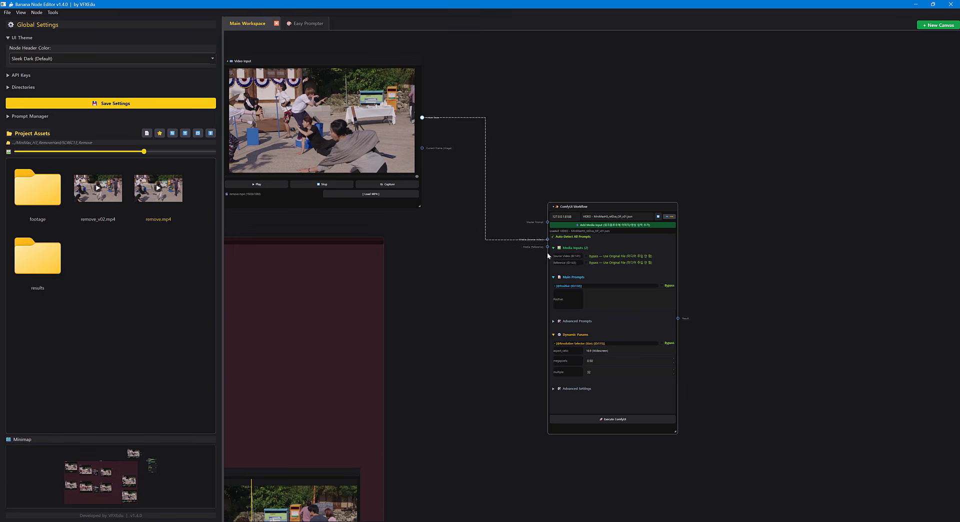
Raise the first-frame Output Result node within the group and connect its Result to the ComfyUI Workflow's Media (Reference) input.
left_click_drag(511, 316, 602, 229)
scroll(591, 249, "down", 2)
left_click_drag(576, 274, 749, 247)
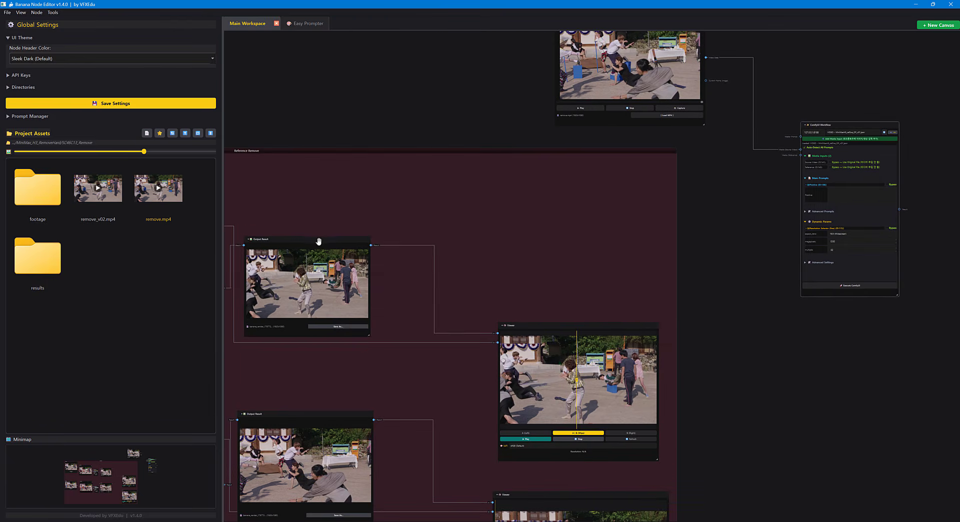
left_click_drag(323, 239, 395, 198)
left_click_drag(593, 225, 484, 244)
scroll(349, 240, "up", 2)
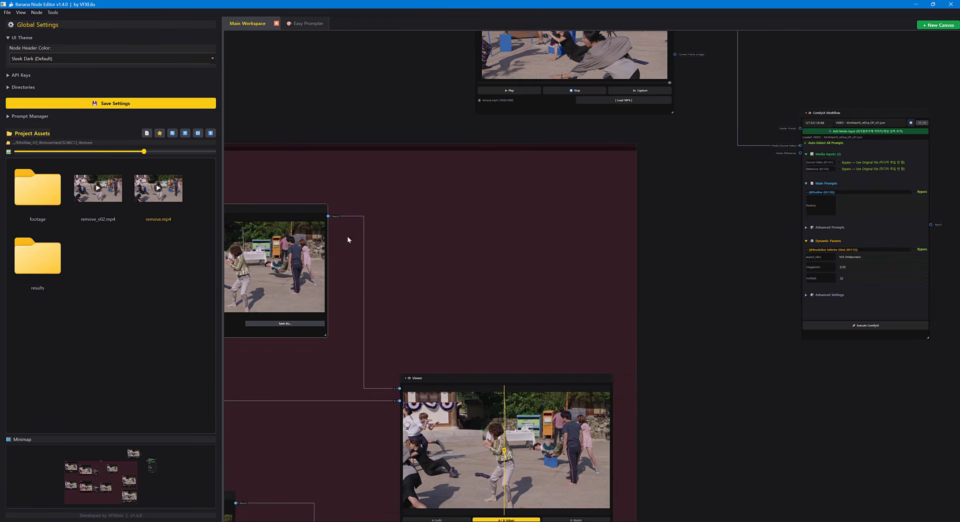
left_click_drag(328, 216, 803, 153)
left_click_drag(762, 223, 523, 268)
scroll(605, 229, "up", 2)
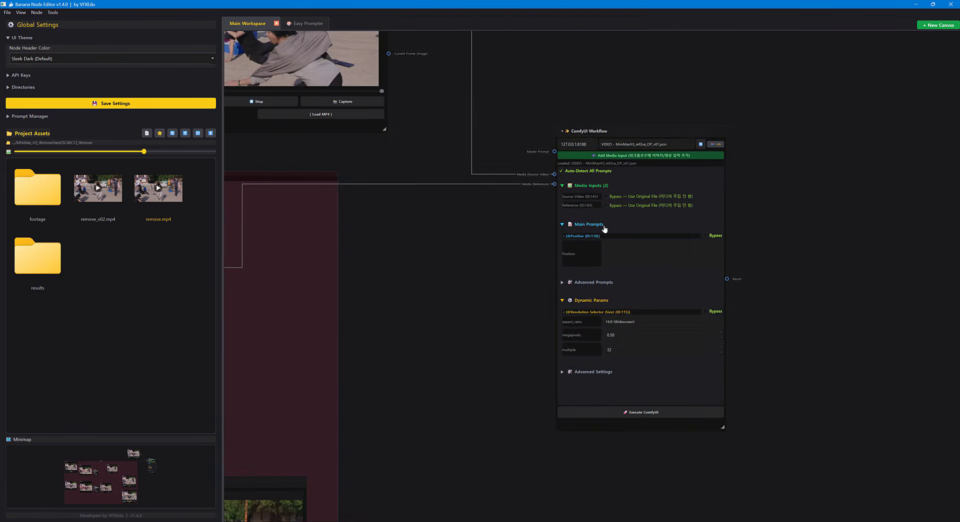
scroll(553, 203, "up", 2)
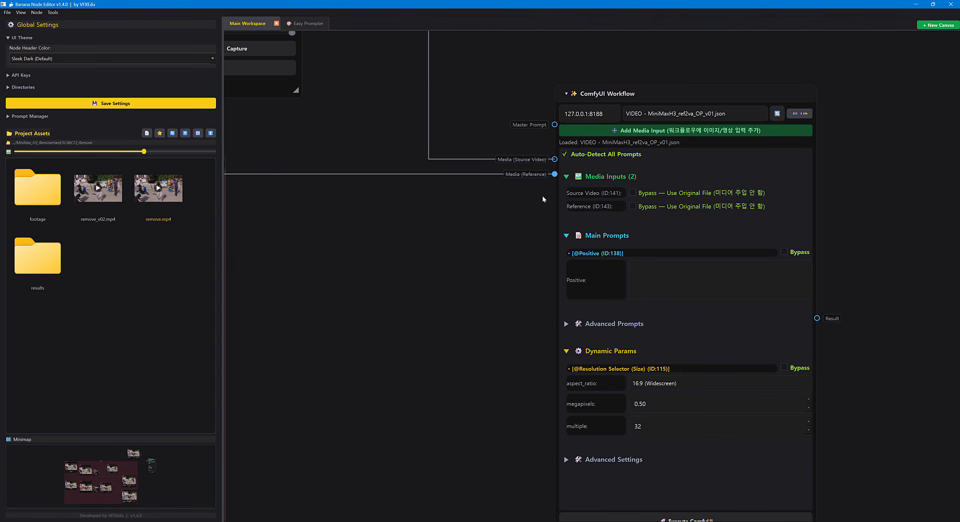
scroll(493, 250, "down", 3)
left_click_drag(466, 315, 652, 218)
scroll(652, 218, "down", 2)
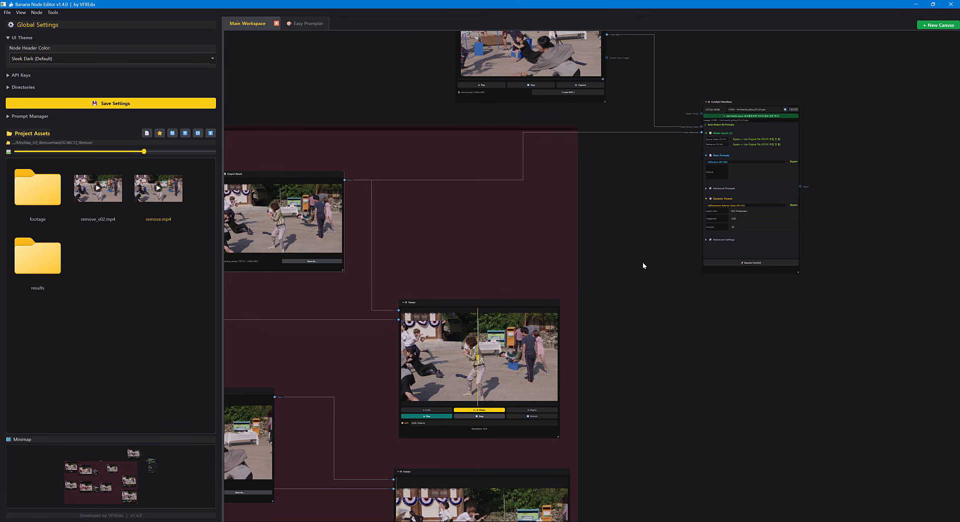
left_click_drag(642, 263, 623, 281)
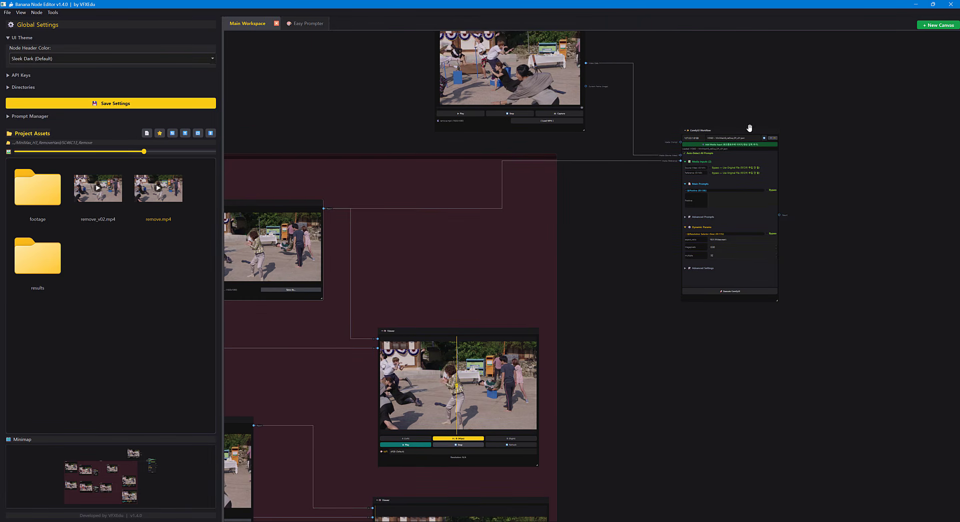
Add an Image media input to the ComfyUI Workflow node, assigned to the MiniMax H3 Reference to Video ref_images #1 slot.
left_click_drag(748, 128, 690, 198)
scroll(650, 250, "up", 5)
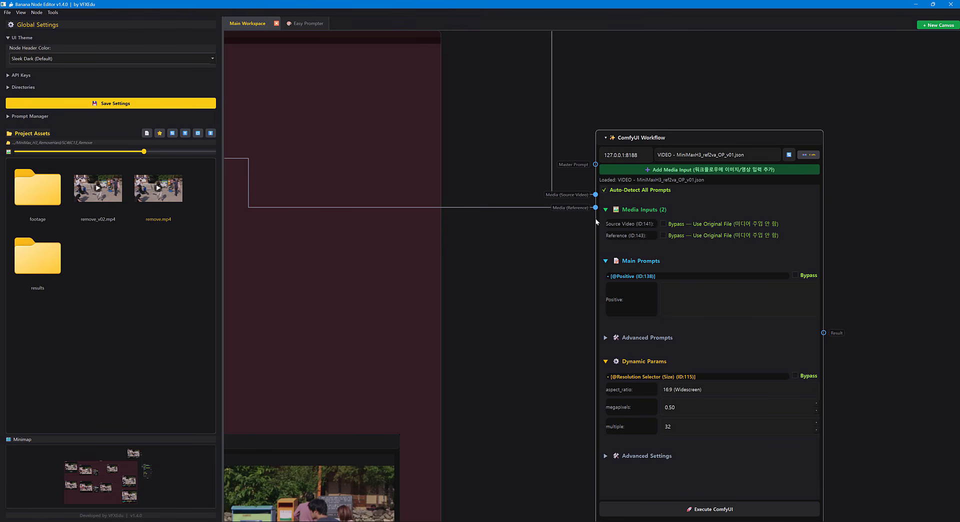
left_click(659, 170)
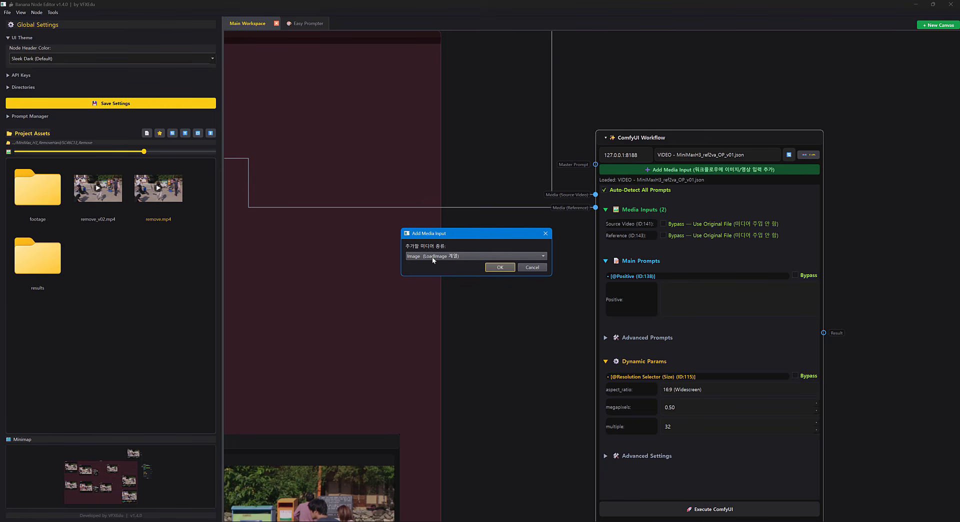
left_click(432, 256)
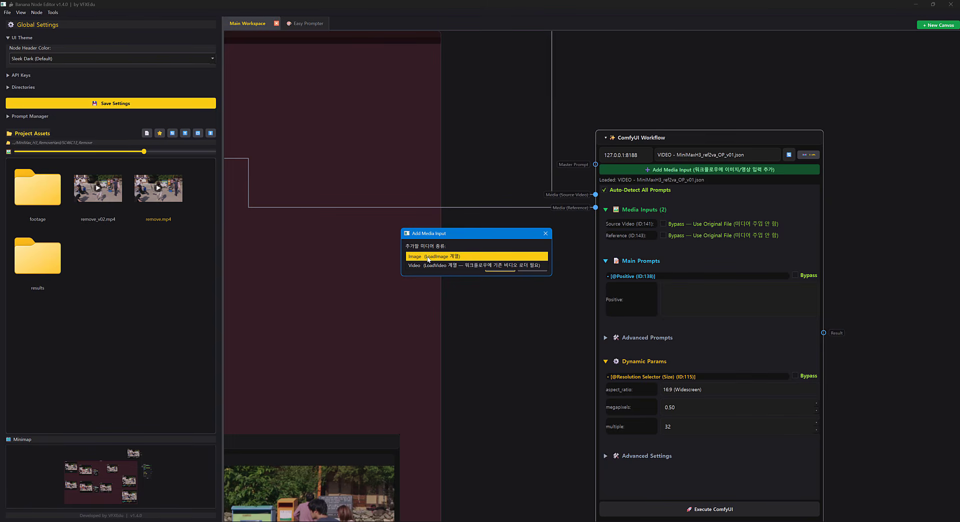
left_click(427, 257)
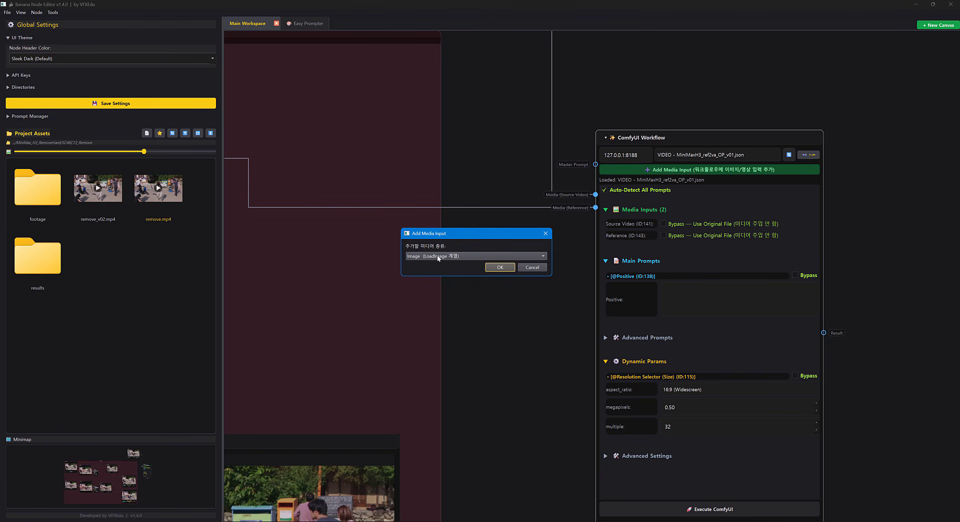
left_click(500, 267)
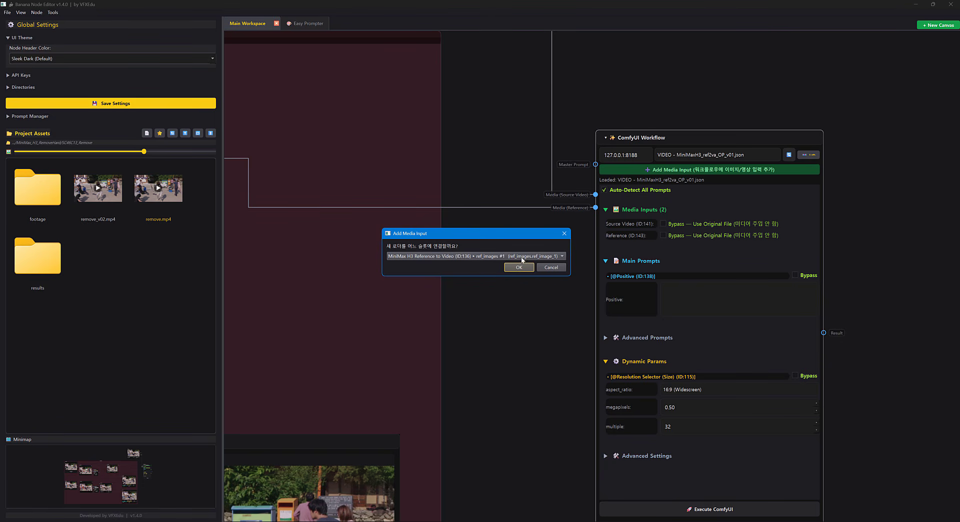
left_click(555, 258)
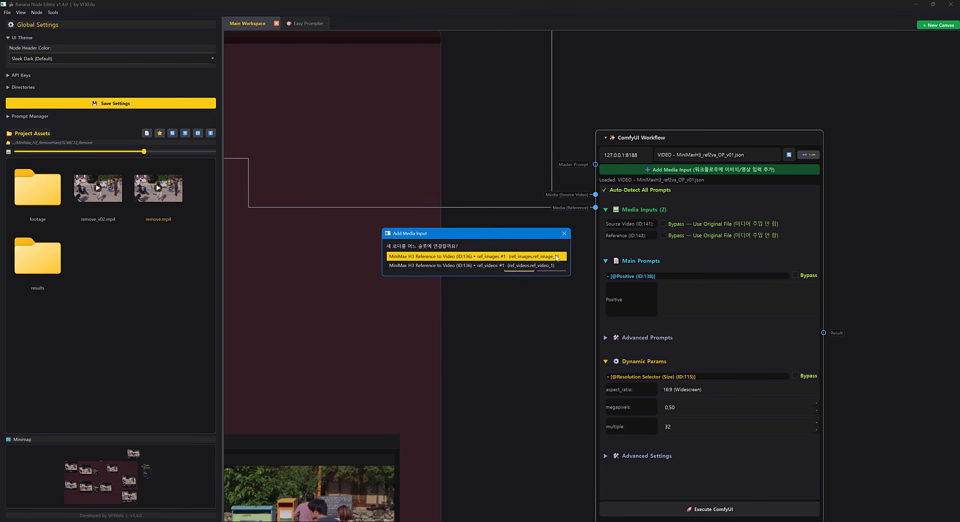
left_click(556, 257)
left_click(527, 268)
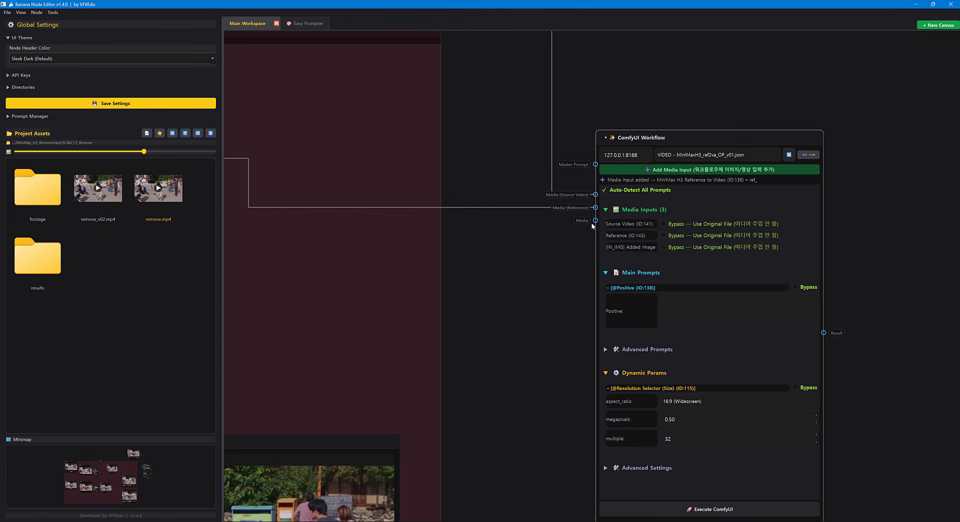
Move the second-row Output Result node up and to the right, and connect its Result to the ComfyUI Workflow's new Media input.
scroll(490, 313, "down", 3)
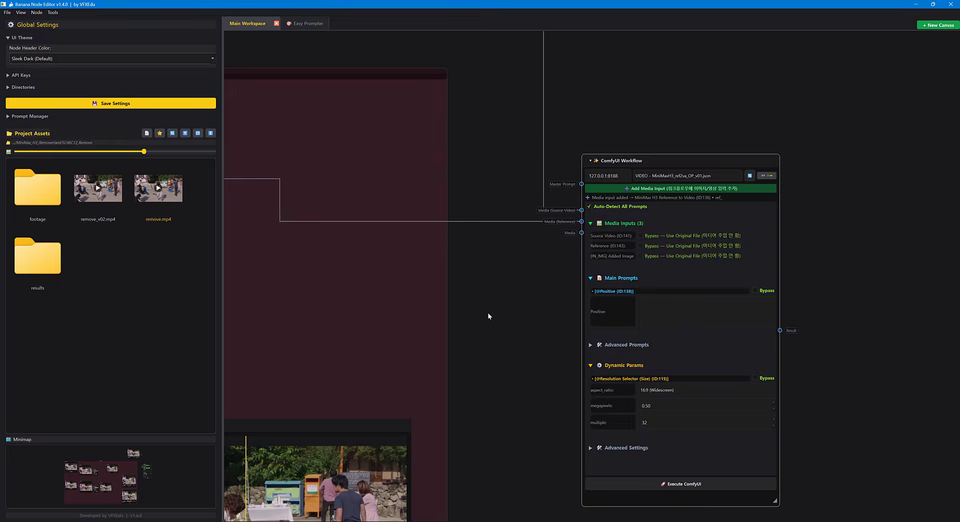
left_click_drag(631, 276, 802, 192)
scroll(802, 192, "down", 2)
left_click_drag(514, 222, 632, 159)
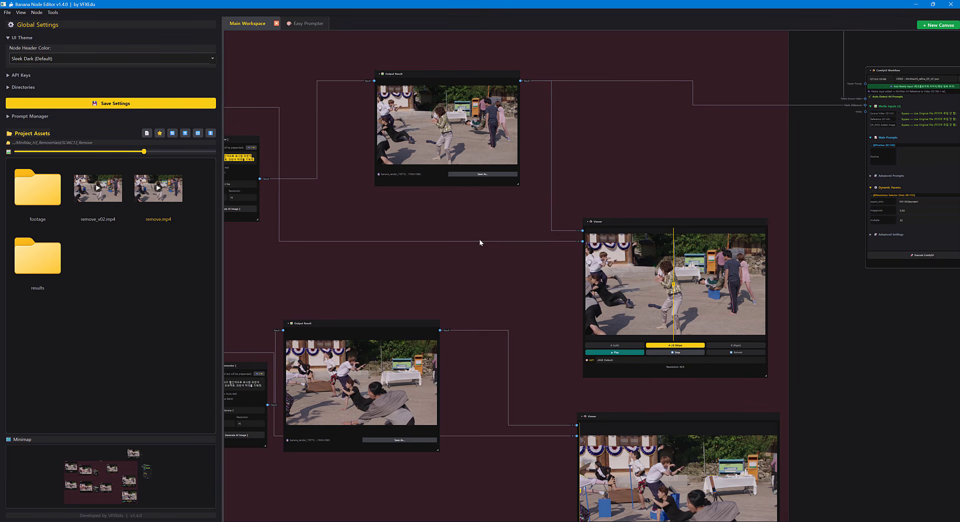
left_click_drag(480, 242, 544, 257)
left_click_drag(474, 337, 517, 278)
left_click_drag(482, 319, 321, 331)
left_click_drag(387, 299, 769, 138)
left_click_drag(739, 198, 559, 281)
scroll(772, 206, "up", 1)
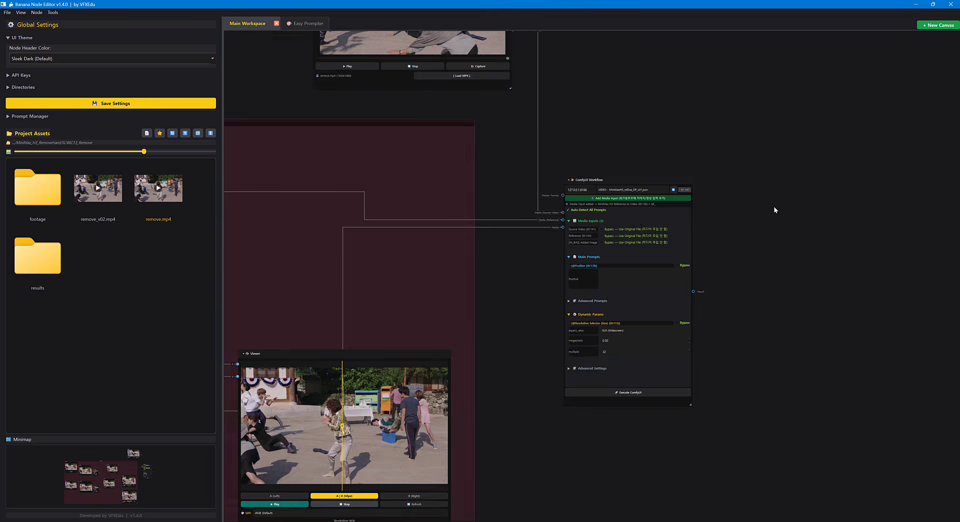
Shift the ComfyUI Workflow node slightly right and down, and the Video Input node slightly to the left.
scroll(773, 205, "up", 1)
left_click_drag(638, 175, 656, 185)
left_click_drag(654, 175, 770, 290)
scroll(598, 129, "down", 2)
left_click_drag(559, 60, 531, 64)
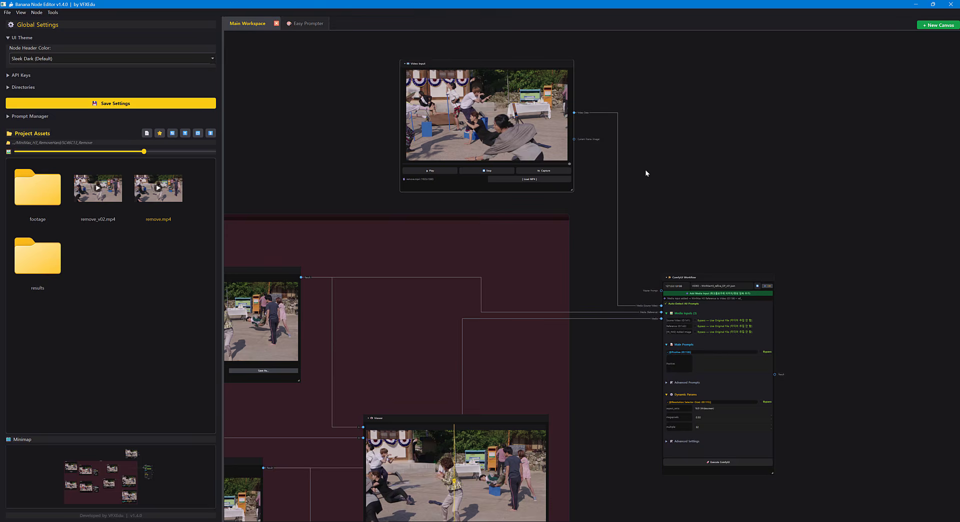
Hide the settings and assets side panel so the whole node graph fits in the canvas.
left_click_drag(645, 168, 806, 173)
scroll(805, 173, "down", 2)
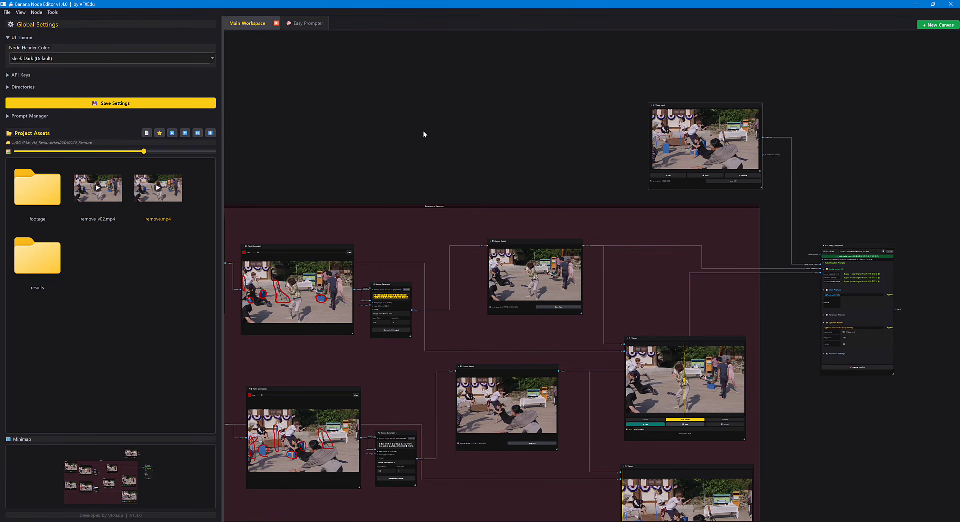
key("space")
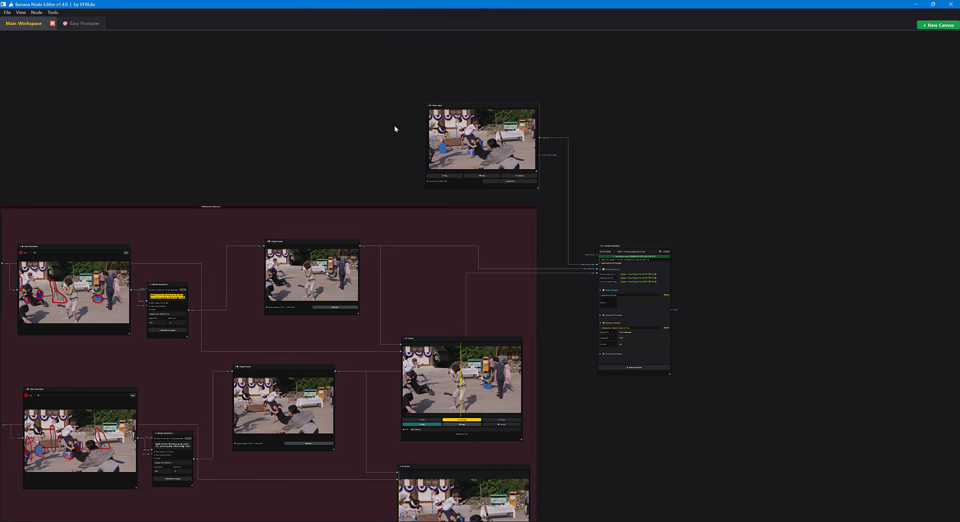
left_click_drag(394, 125, 518, 42)
scroll(574, 106, "down", 1)
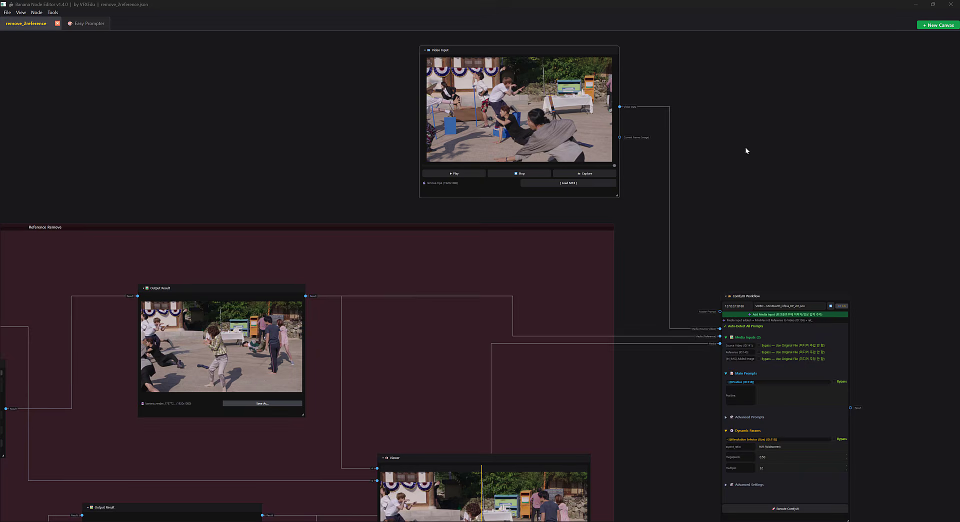
left_click_drag(745, 150, 798, 155)
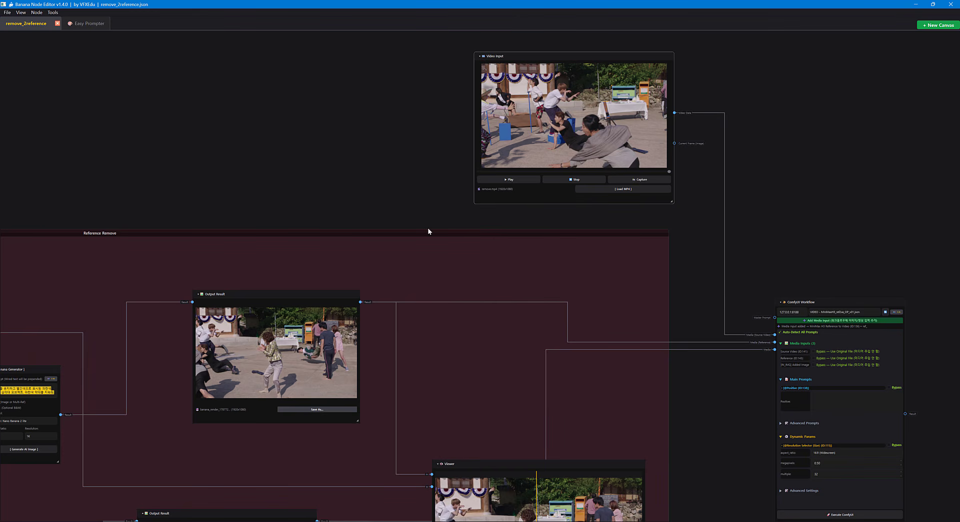
Send the Video Input node's remove.mp4 to Easy Prompter as the main input.
left_click_drag(457, 255, 506, 227)
left_click_drag(408, 160, 319, 233)
scroll(528, 120, "up", 3)
right_click(469, 142)
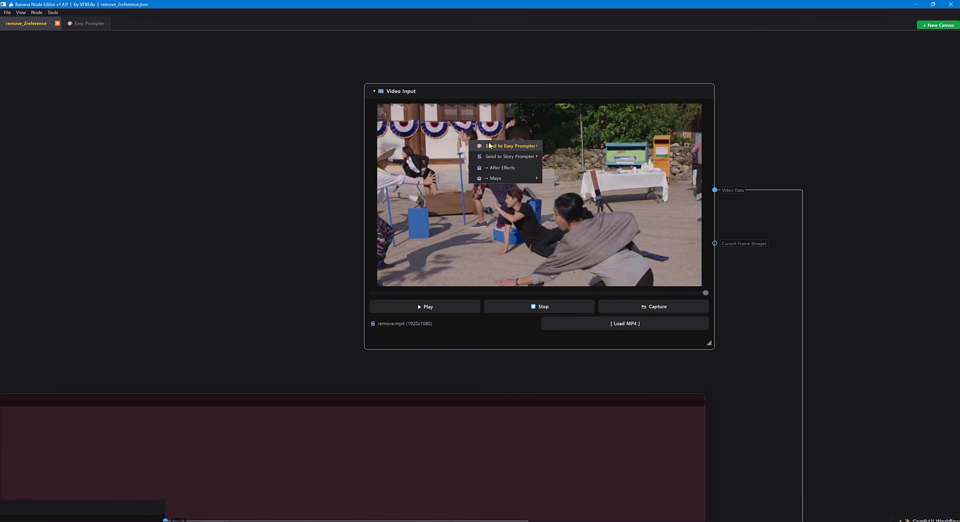
mouse_move(493, 147)
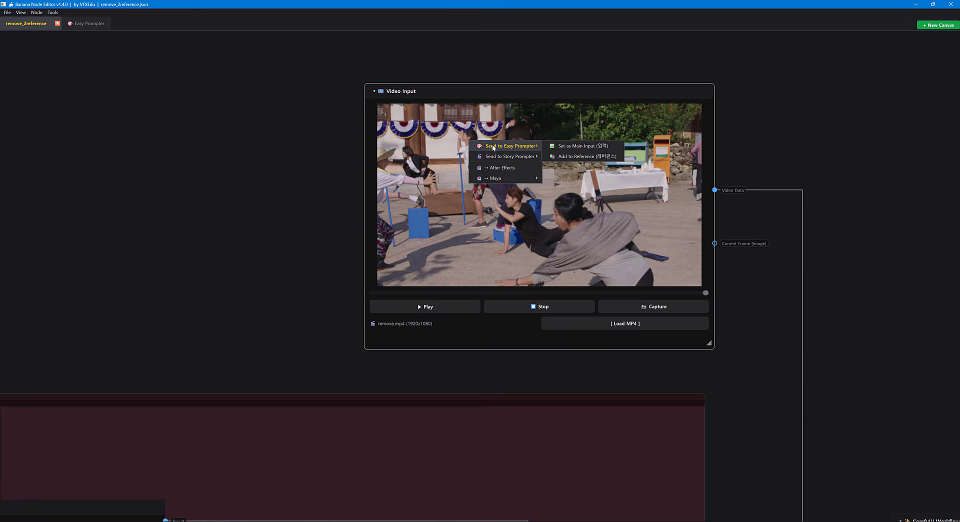
left_click(575, 146)
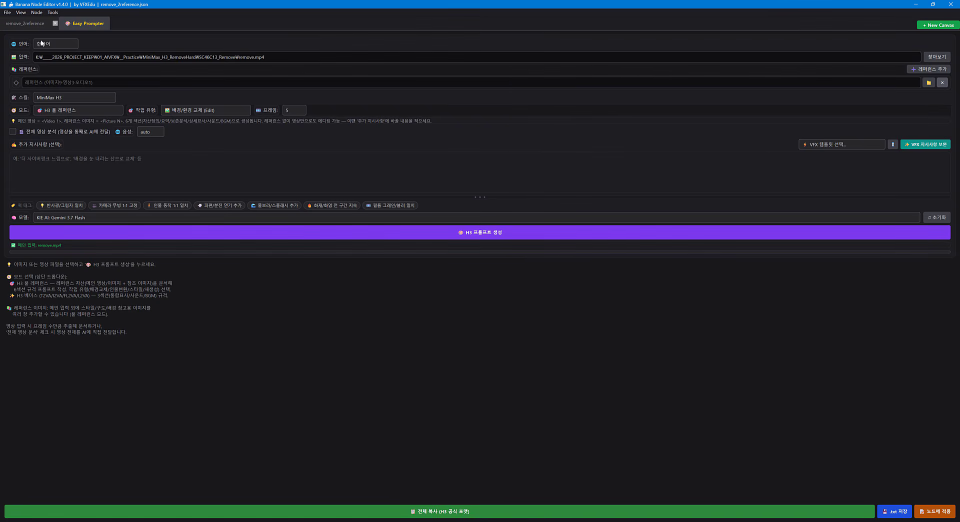
Return to the remove_2reference canvas and add the upper Output Result image to Easy Prompter as a reference.
left_click(26, 23)
scroll(412, 359, "down", 7)
left_click_drag(361, 446, 549, 161)
left_click_drag(450, 248, 561, 283)
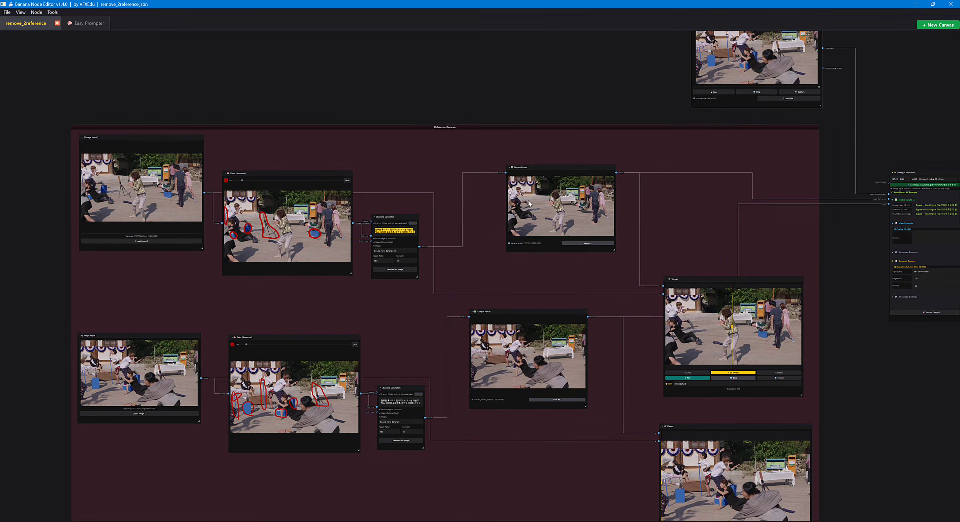
scroll(541, 188, "up", 5)
right_click(540, 188)
mouse_move(560, 193)
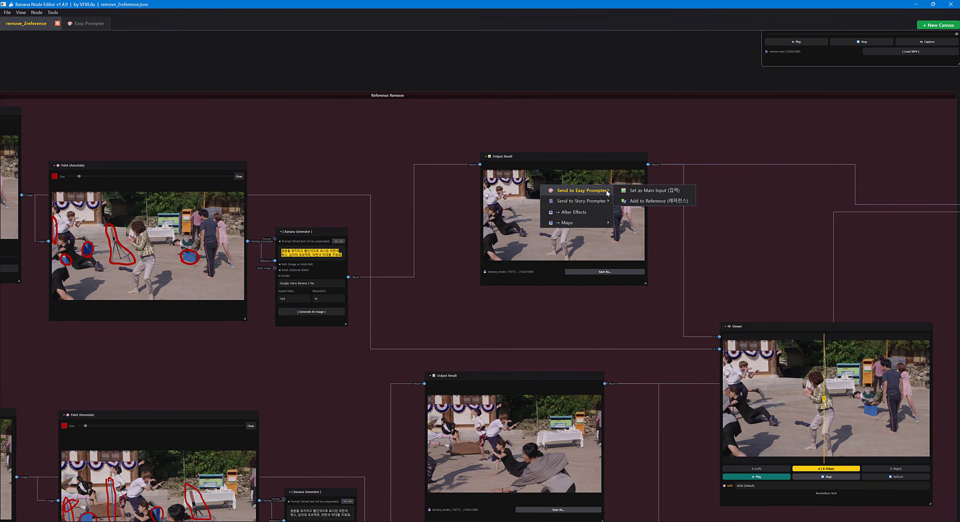
left_click(633, 203)
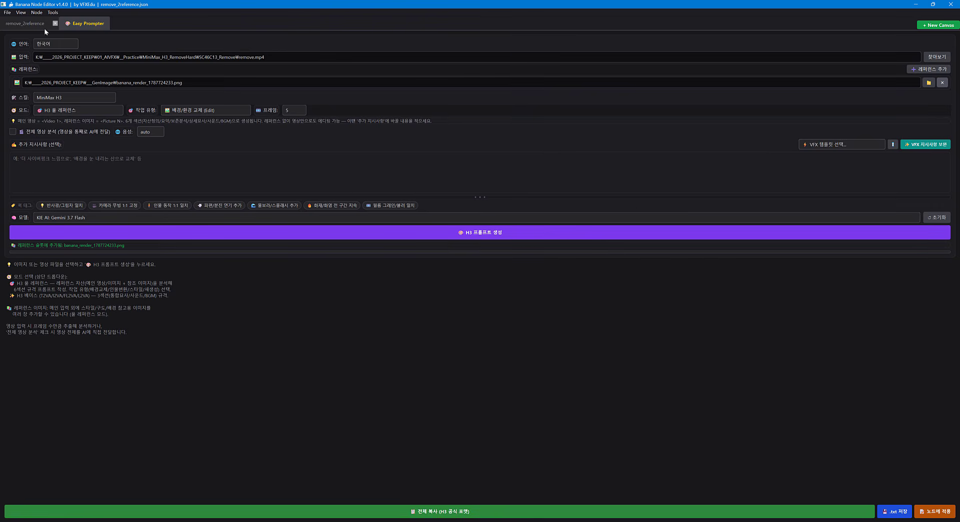
Return to the canvas and add the lower Output Result image to Easy Prompter as the second reference.
left_click(24, 24)
left_click_drag(487, 365, 481, 262)
mouse_move(514, 399)
left_mouse_down()
mouse_move(509, 263)
mouse_move(510, 320)
left_mouse_up()
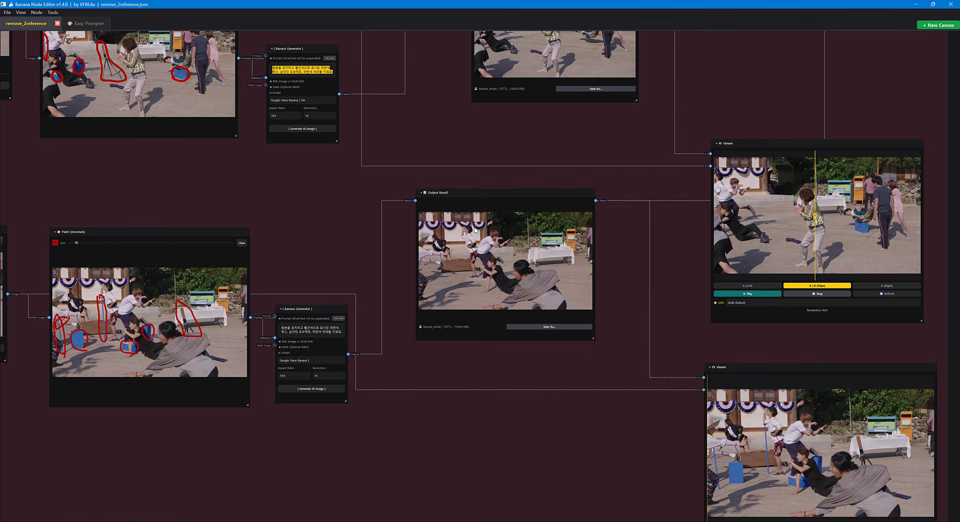
right_click(474, 228)
mouse_move(506, 235)
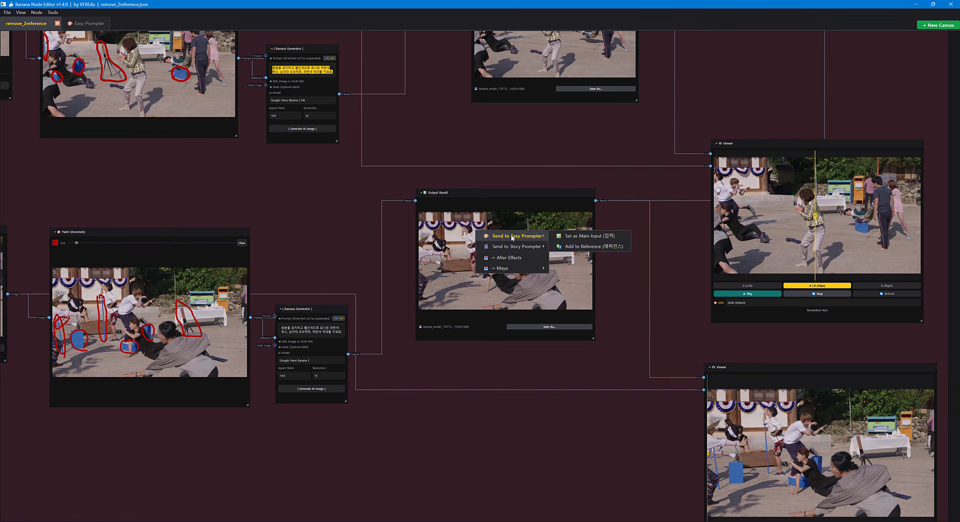
left_click(577, 248)
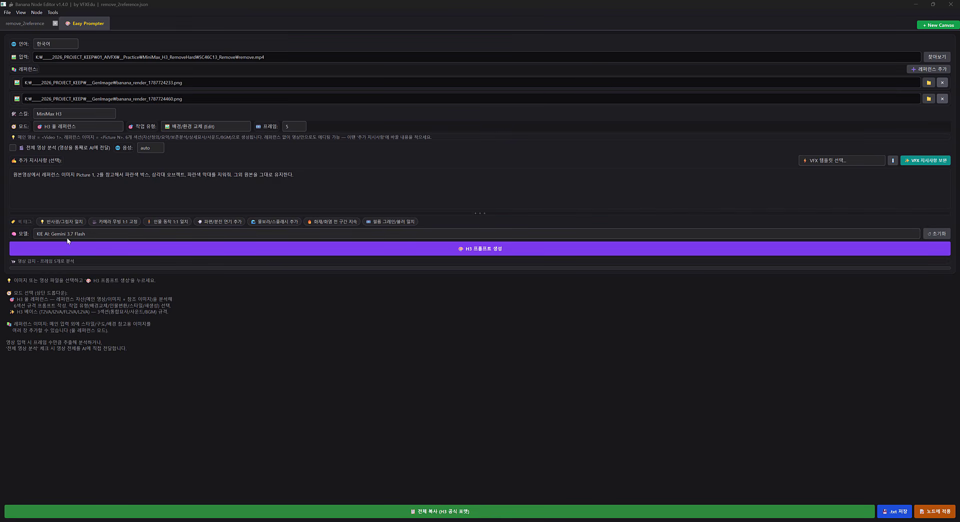
Set the prompt model to KIE AI: GPT 5.6 Luna and generate the H3 prompt.
left_click(80, 234)
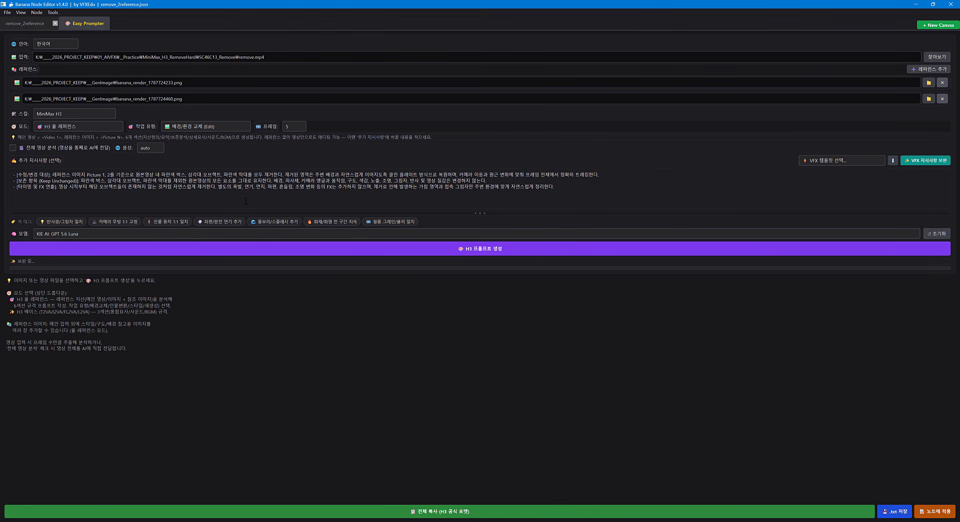
left_click(471, 250)
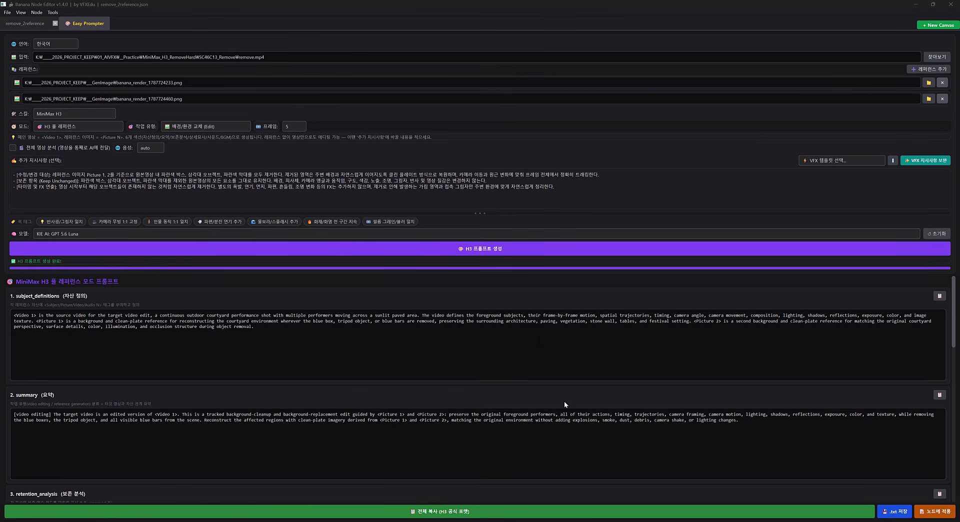
Review the generated H3 prompt down to its tagged assets, and apply the prompt to the canvas as a node.
left_click(955, 316)
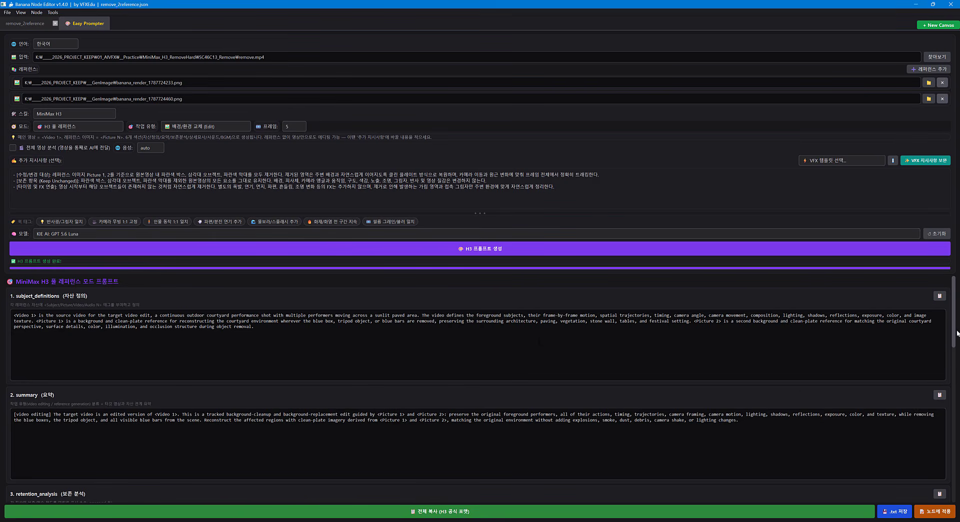
left_click_drag(956, 322, 953, 482)
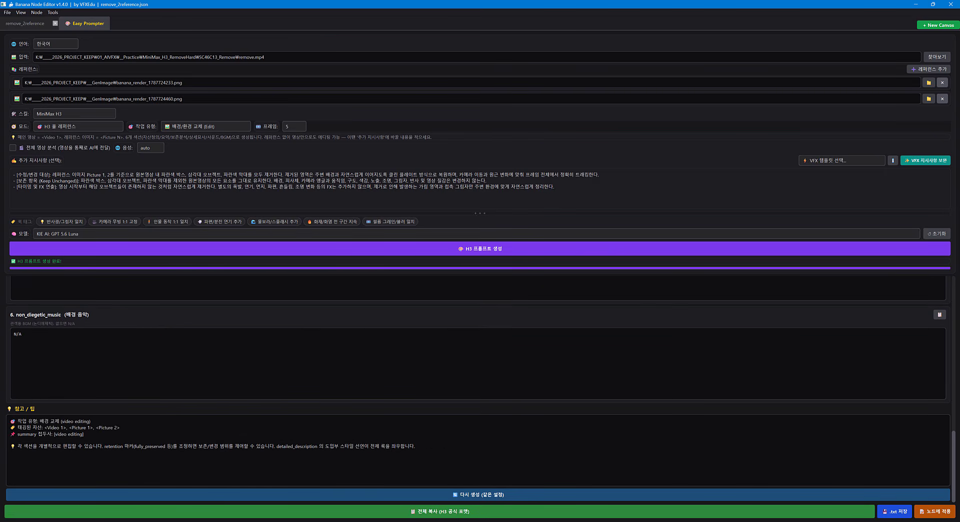
left_click_drag(44, 427, 90, 428)
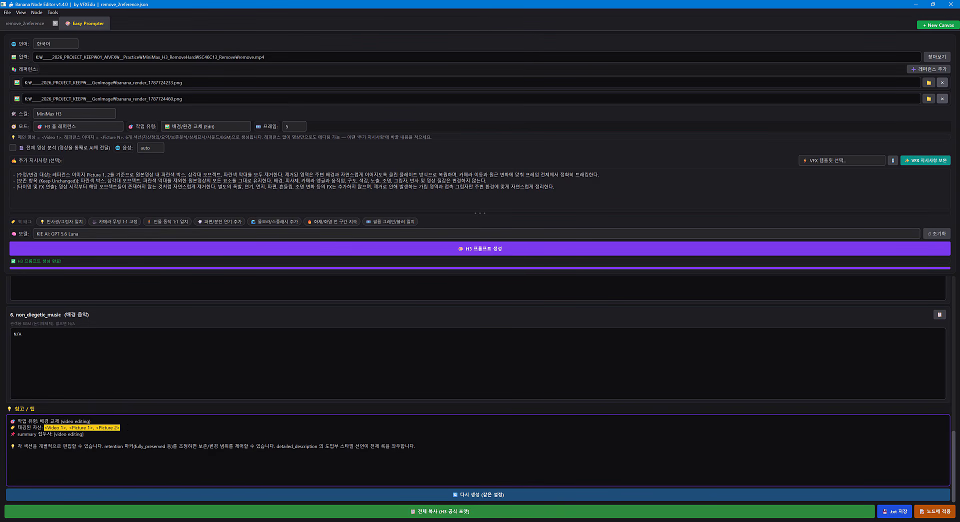
left_click(933, 513)
Move the new Prompt node out of the Reference Remove group to above the ComfyUI Workflow node, and enlarge it.
left_click_drag(337, 258, 344, 354)
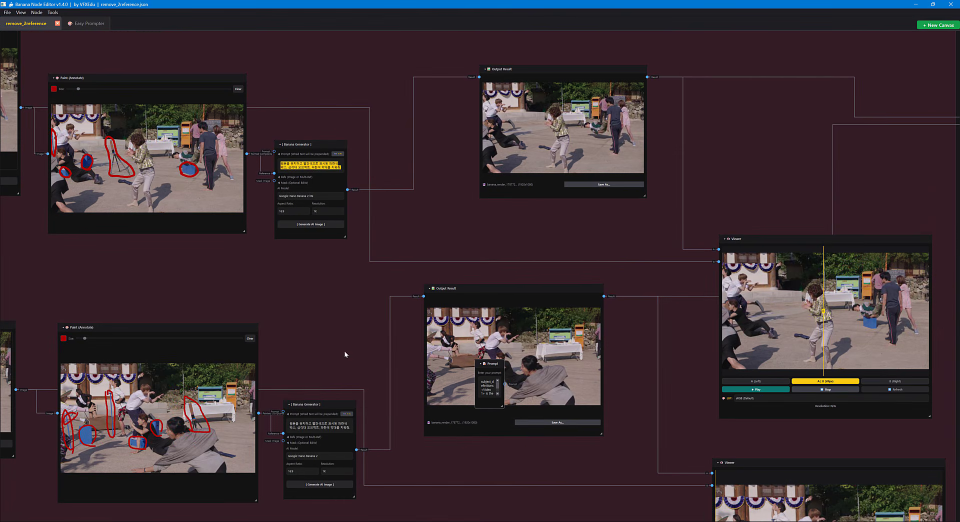
left_click_drag(492, 365, 718, 195)
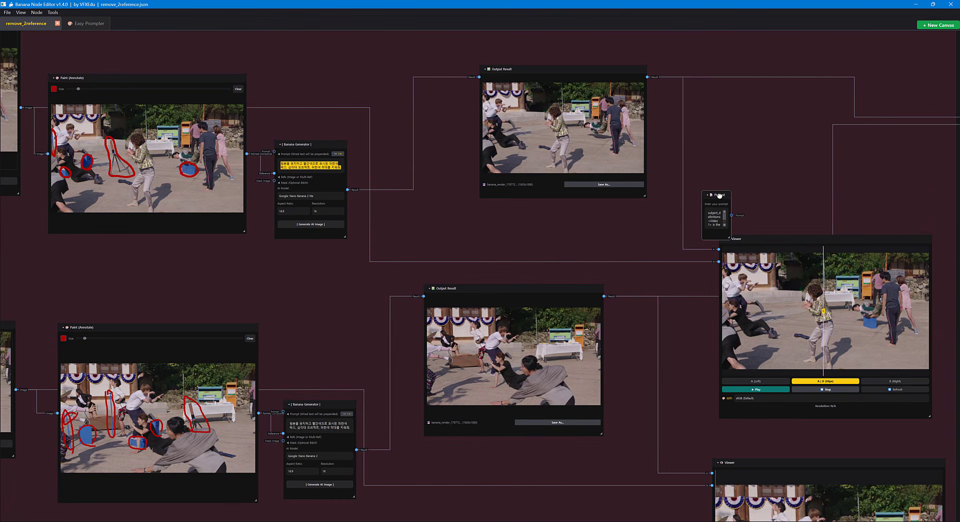
left_click_drag(706, 150, 670, 75)
left_click_drag(666, 74, 639, 189)
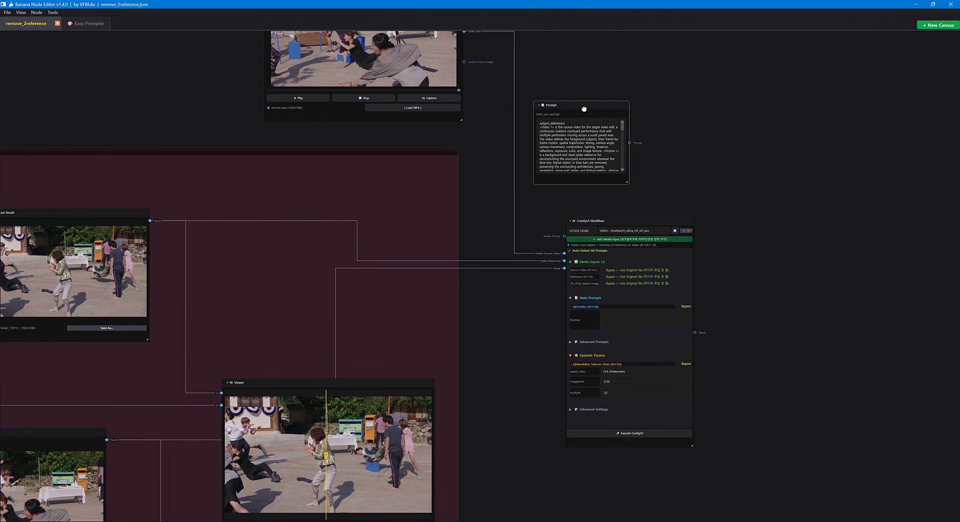
left_click_drag(584, 108, 574, 105)
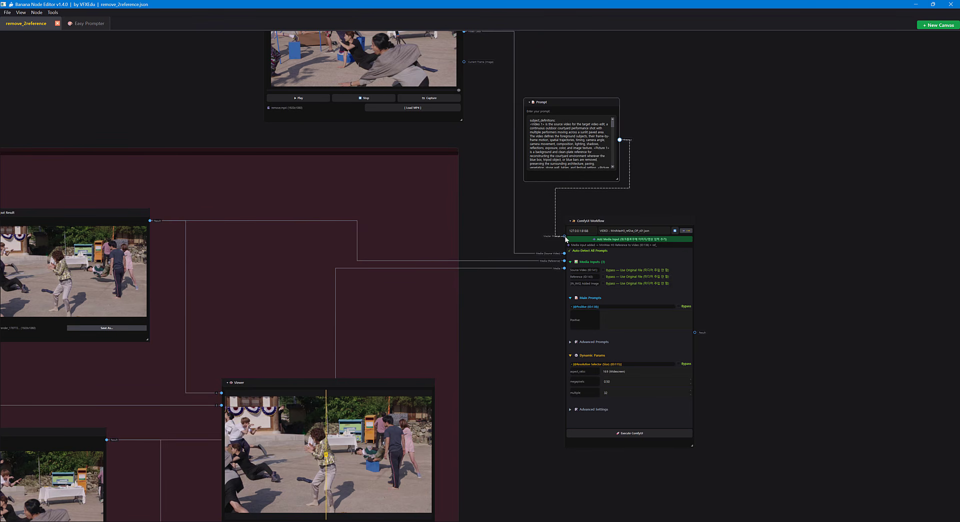
Connect the Prompt node's output to the ComfyUI Workflow's Master Prompt input, and move the Prompt node to the workflow's upper left.
left_click_drag(694, 152, 773, 183)
left_click_drag(649, 132, 512, 170)
left_click_drag(651, 169, 542, 93)
scroll(705, 340, "up", 2)
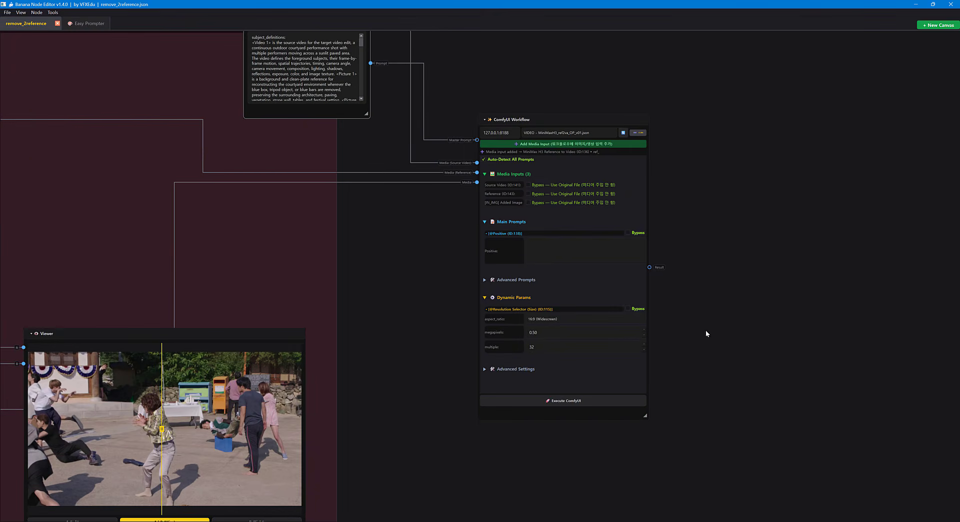
left_click_drag(461, 367, 827, 385)
left_click_drag(533, 299, 852, 301)
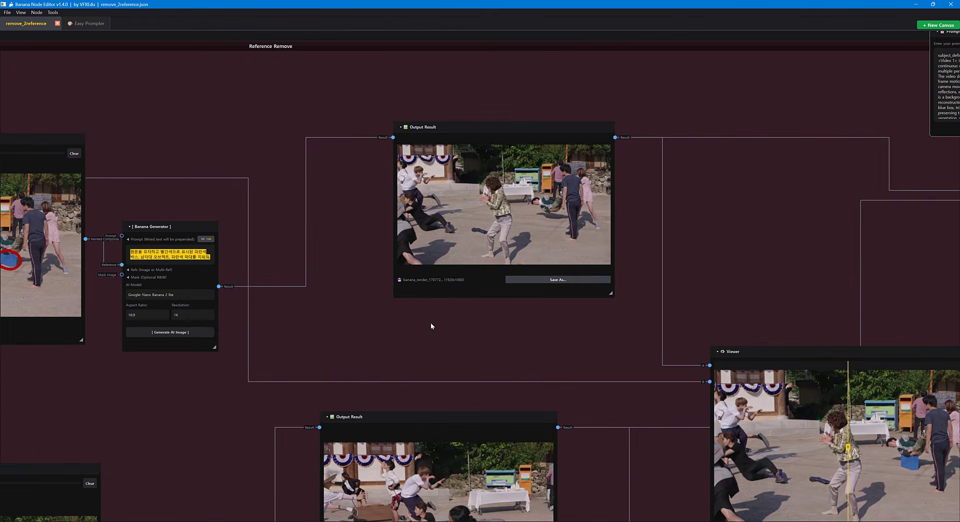
Review the annotated frames and cleaned references in the Reference Remove group, and execute the ComfyUI workflow.
left_click_drag(303, 330, 637, 307)
left_click_drag(239, 389, 128, 396)
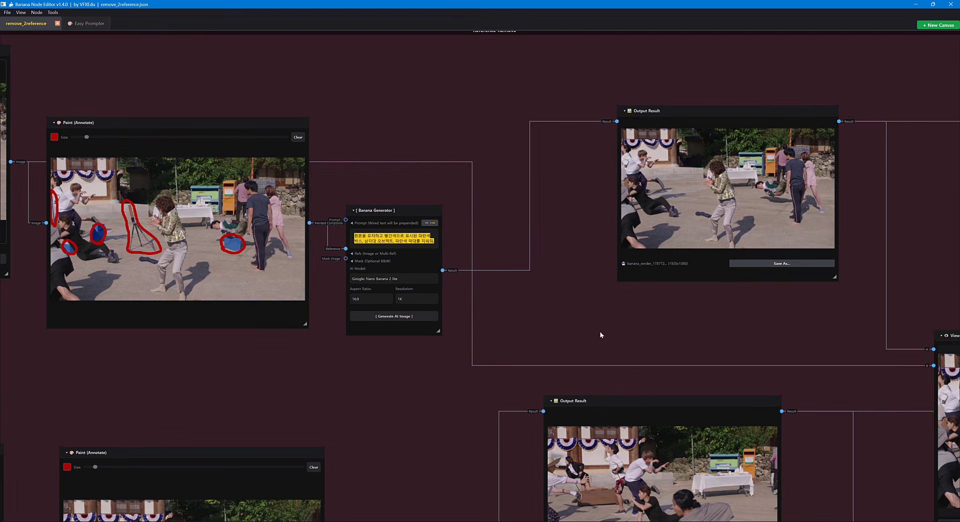
left_click_drag(600, 333, 289, 327)
left_click_drag(793, 249, 240, 226)
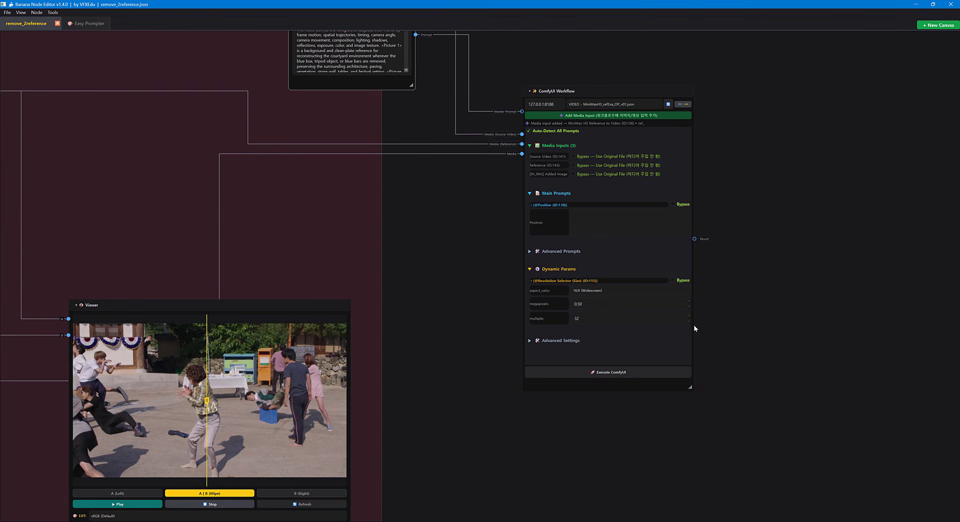
left_click(609, 371)
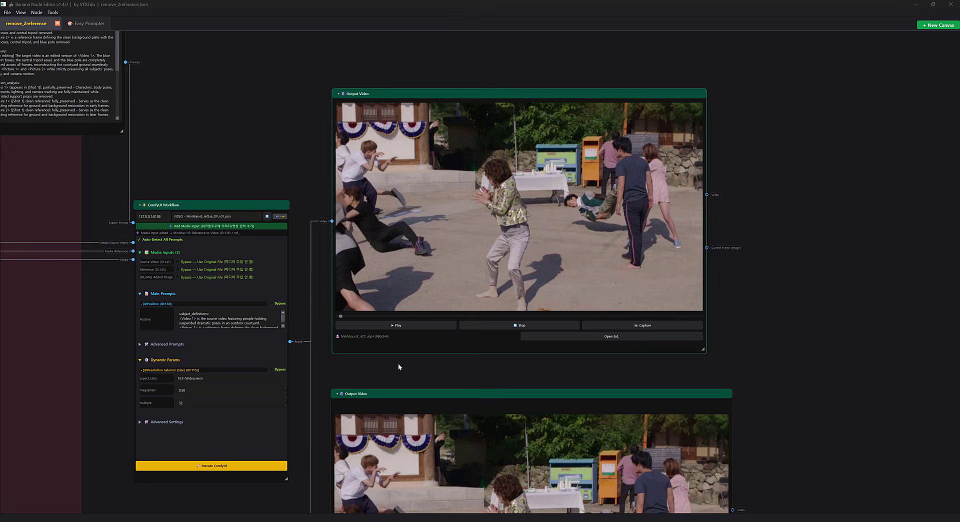
Play back the upper Output Video of the ComfyUI Workflow, stop it, and scrub to an early frame.
scroll(412, 361, "up", 1)
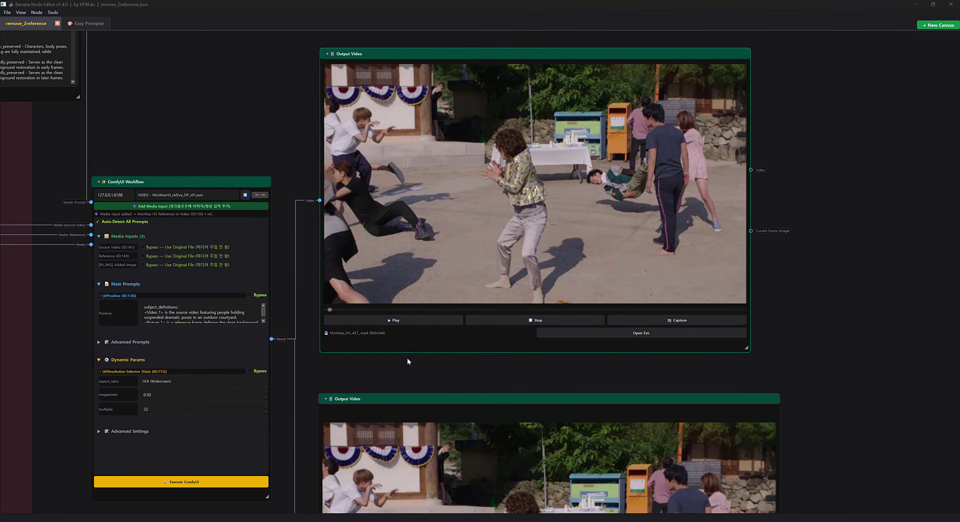
left_click(394, 322)
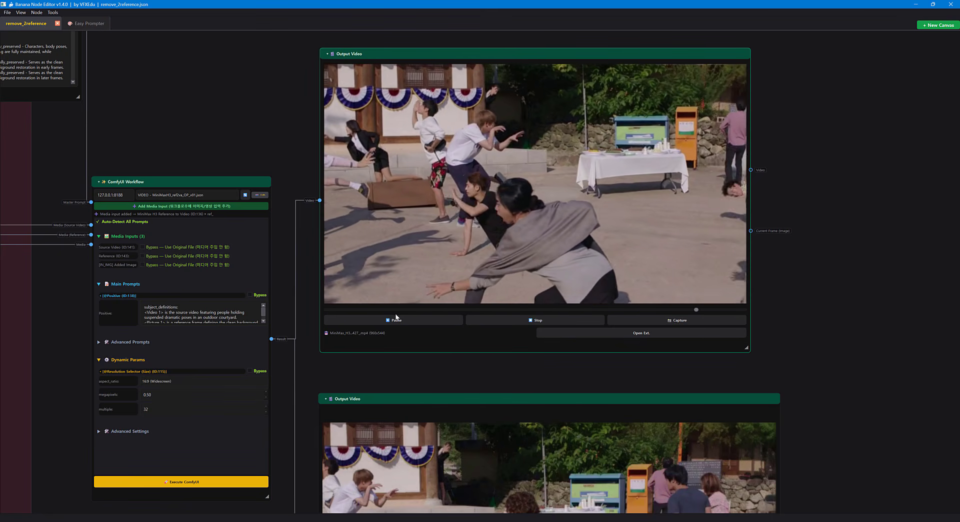
left_click(534, 323)
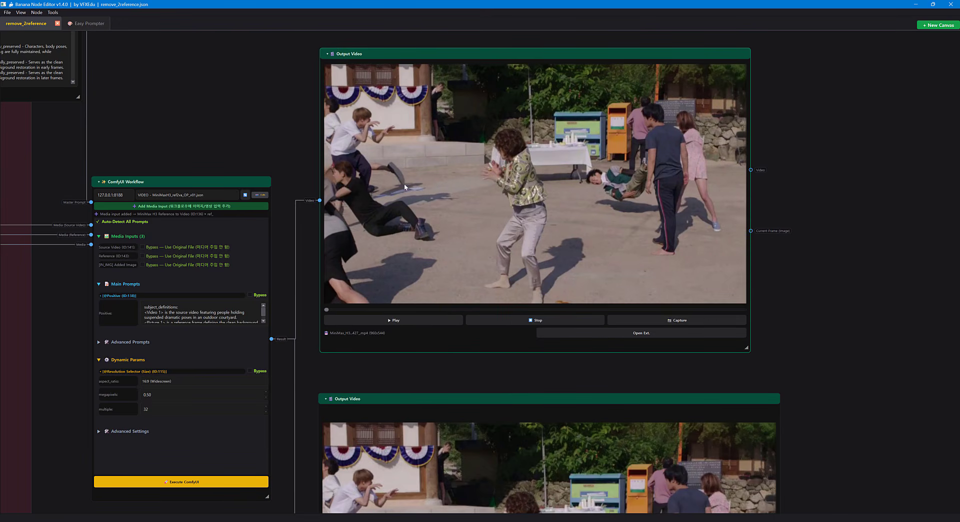
mouse_move(326, 309)
left_mouse_down()
mouse_move(349, 309)
mouse_move(339, 309)
left_mouse_up()
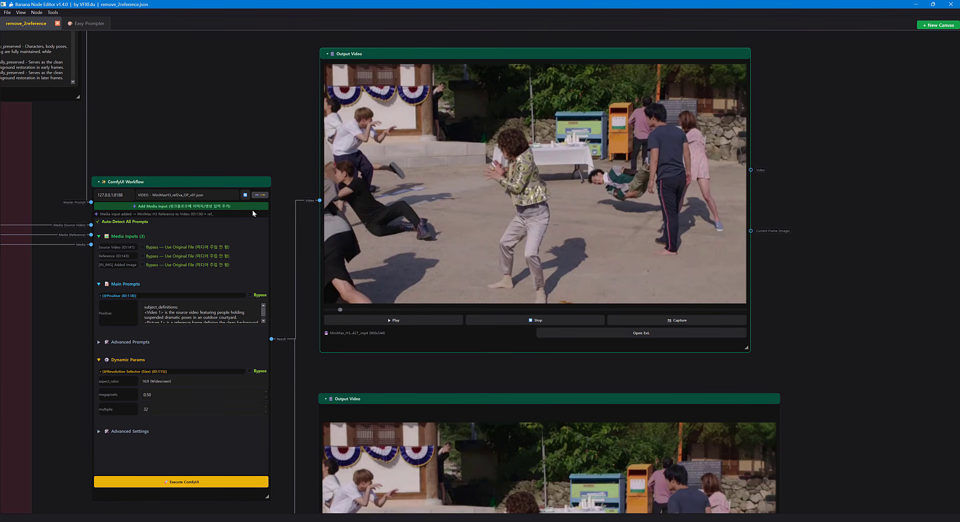
Move the upper Output Result node in the Reference Remove group slightly up, and inspect it against the lower cleaned frame.
left_click_drag(58, 175, 723, 216)
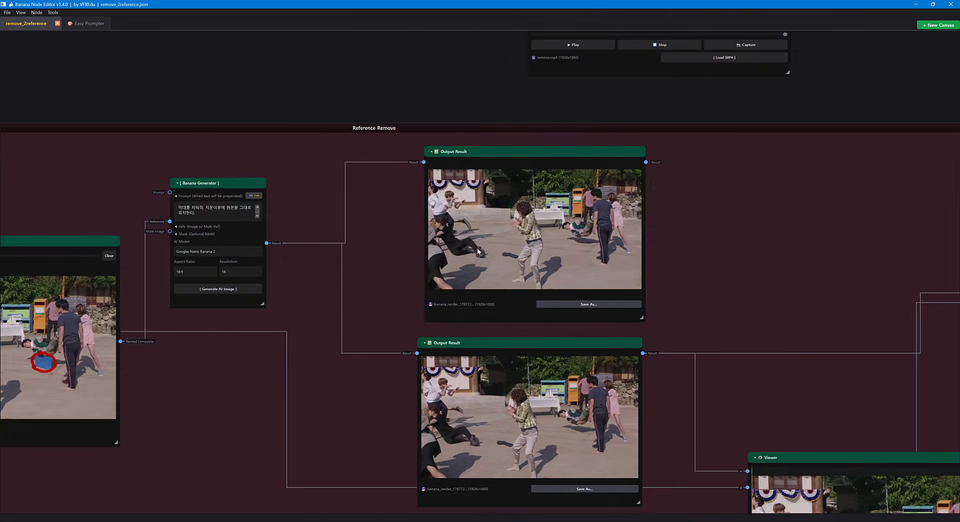
scroll(477, 247, "up", 5)
left_click_drag(330, 218, 326, 247)
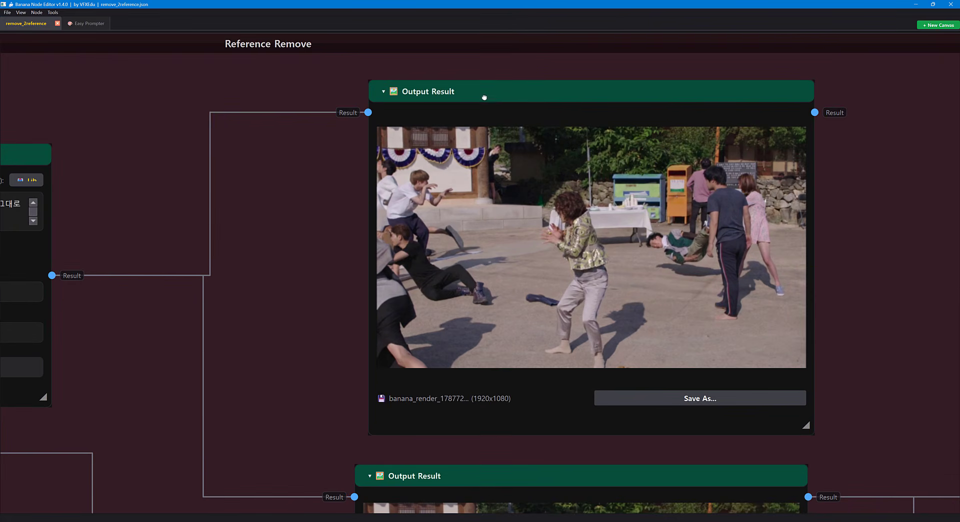
left_click_drag(483, 97, 482, 86)
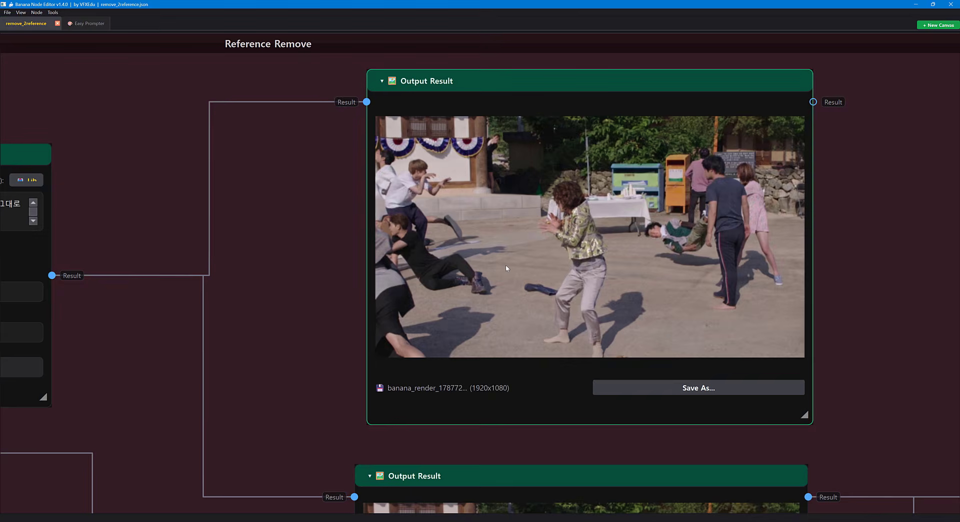
scroll(506, 268, "down", 3)
mouse_move(264, 279)
left_mouse_down()
mouse_move(420, 251)
mouse_move(430, 215)
mouse_move(415, 168)
left_mouse_up()
left_click_drag(459, 243, 292, 140)
scroll(562, 356, "up", 2)
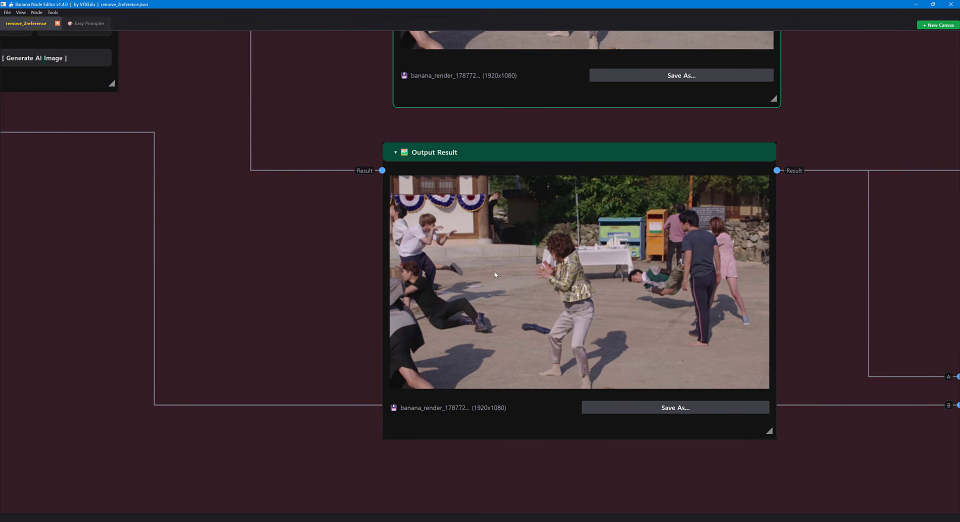
Play back the lower Output Video of the ComfyUI Workflow.
left_click_drag(761, 266, 362, 258)
scroll(496, 280, "down", 6)
left_click_drag(574, 259, 116, 187)
left_click_drag(471, 375, 235, 245)
scroll(345, 333, "up", 2)
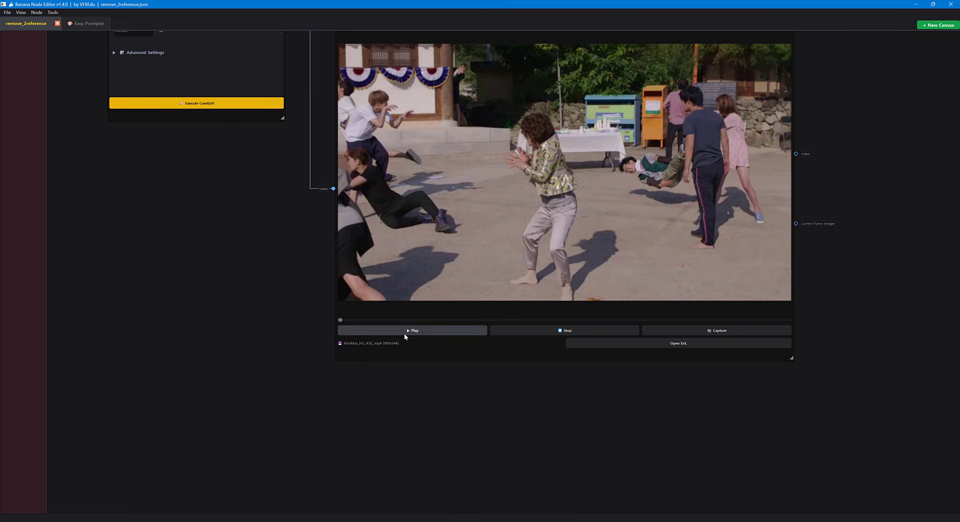
left_click(404, 333)
left_click_drag(478, 409, 444, 438)
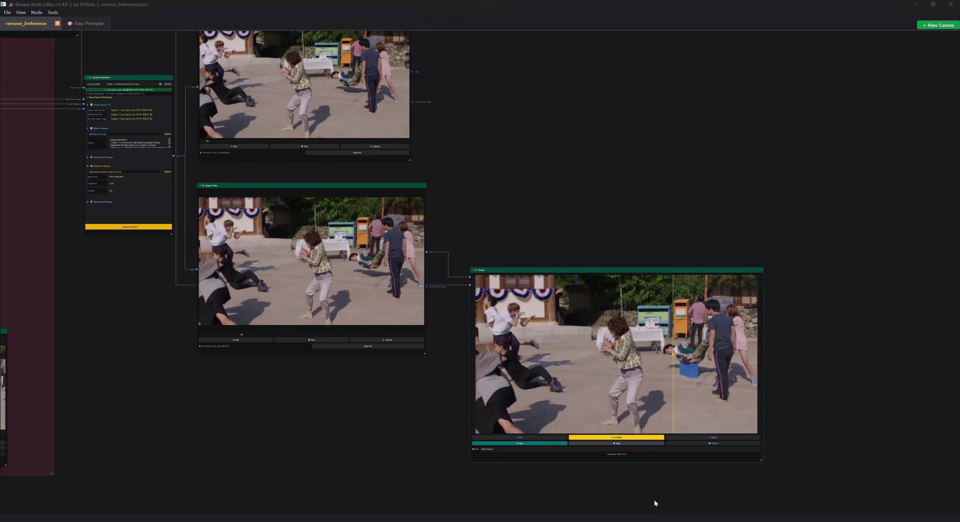
Compare the cleaned video with the original in the Viewer by sweeping the wipe line, both paused and during playback.
left_click_drag(678, 305, 539, 309)
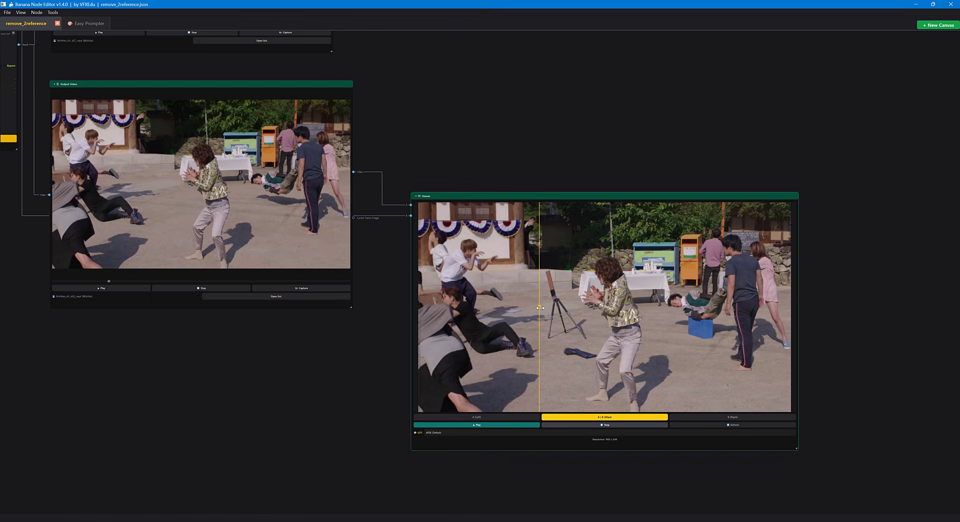
mouse_move(572, 307)
left_mouse_down()
mouse_move(773, 308)
mouse_move(556, 311)
left_mouse_up()
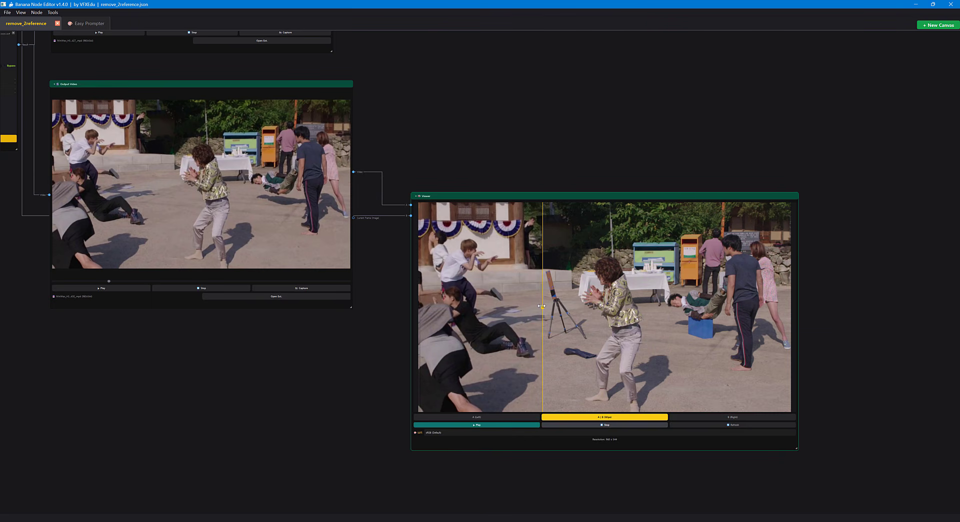
left_click_drag(563, 307, 674, 319)
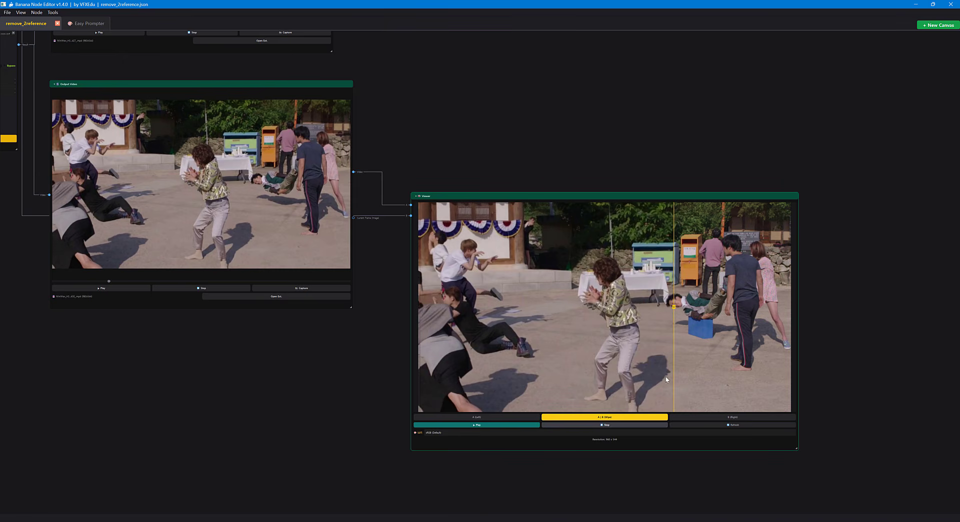
left_click(511, 425)
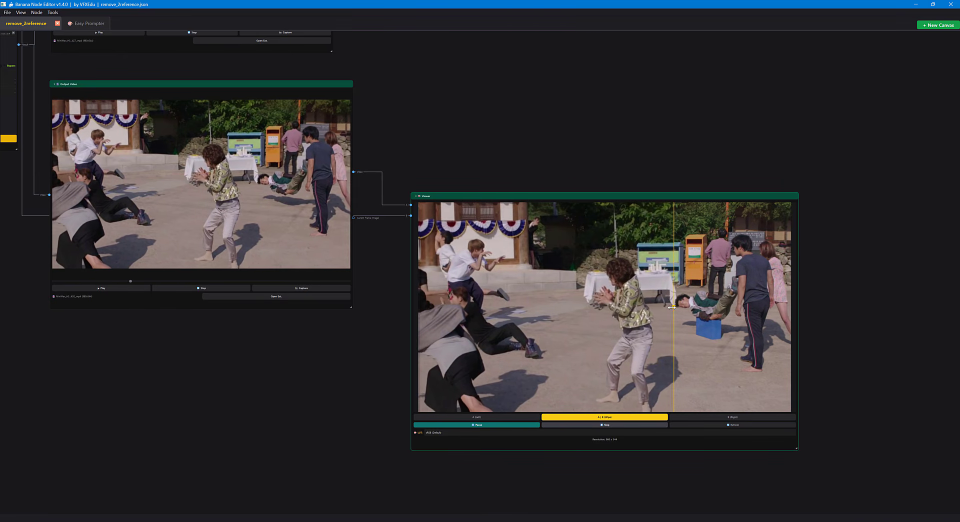
left_click_drag(671, 308, 419, 310)
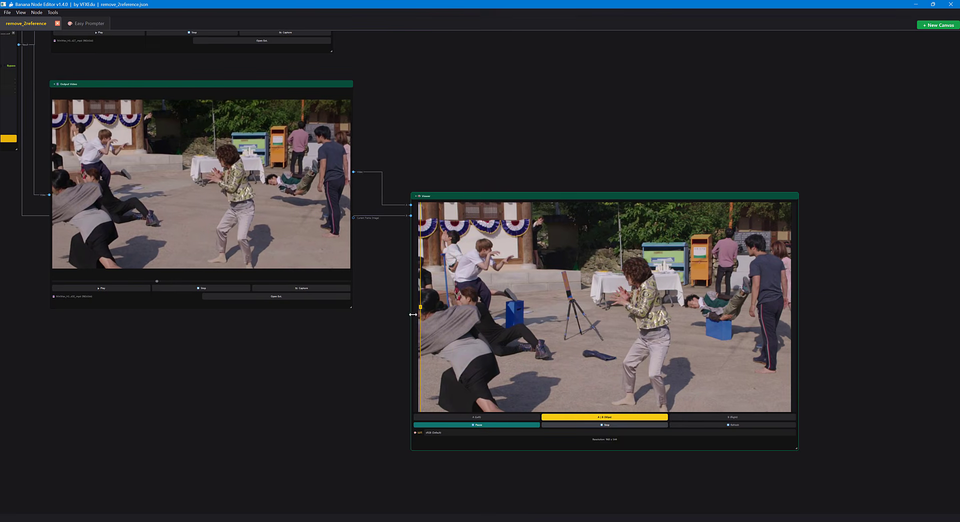
left_click_drag(413, 314, 471, 326)
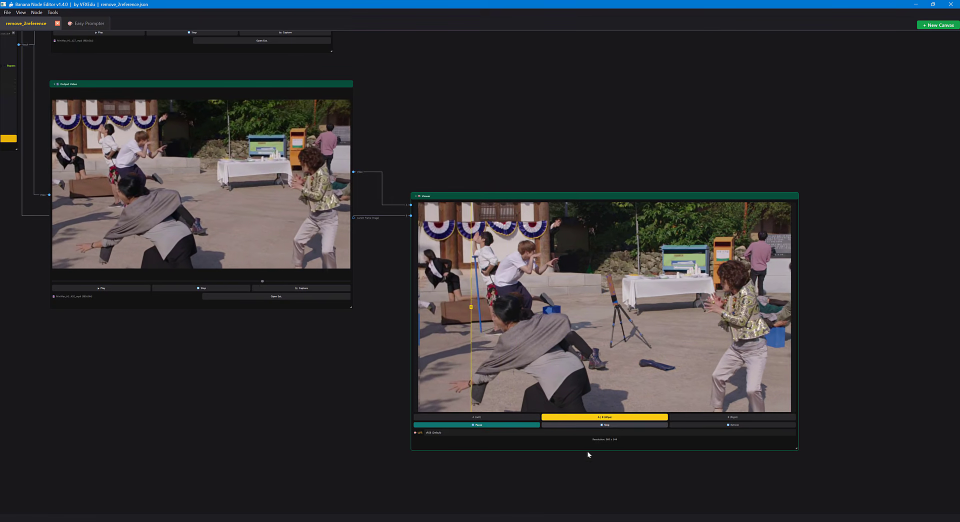
left_click(610, 424)
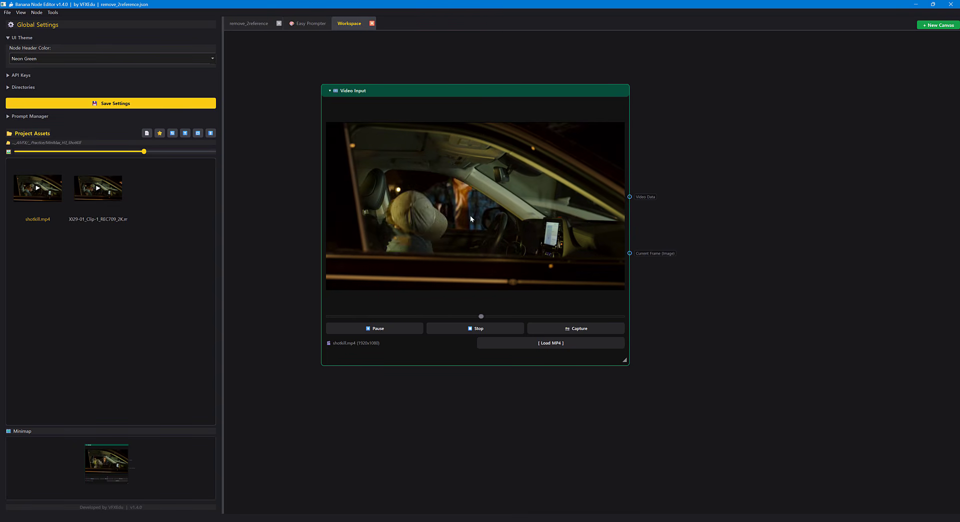
Widen the shotkill.mp4 Video Input node and narrow the Global Settings side panel.
left_click_drag(624, 360, 650, 358)
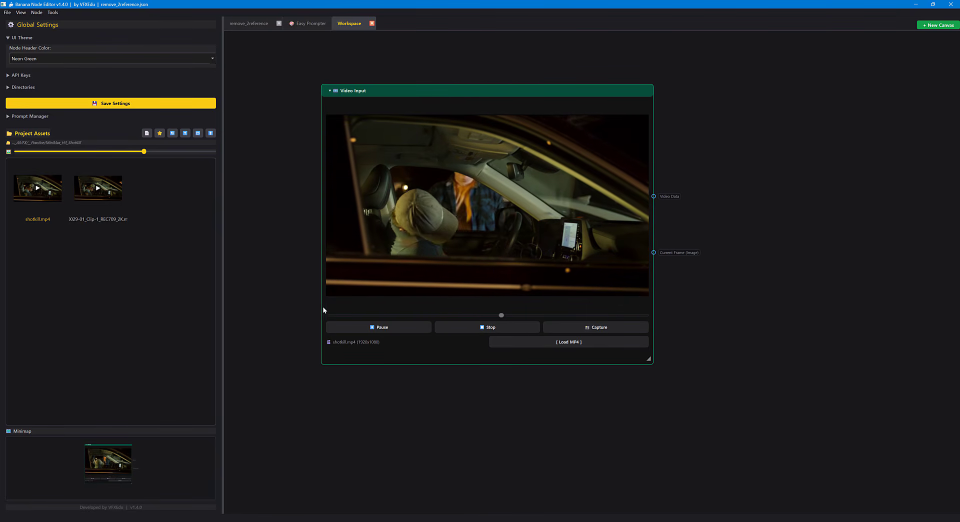
left_click_drag(222, 299, 172, 300)
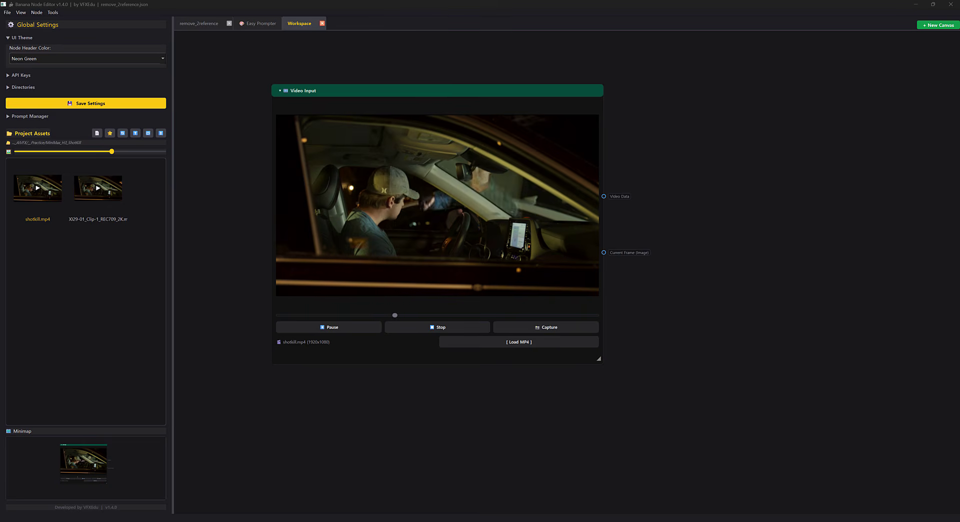
Stop the shotkill.mp4 preview and send the video to Easy Prompter as the main input.
left_click(437, 328)
right_click(417, 194)
mouse_move(441, 200)
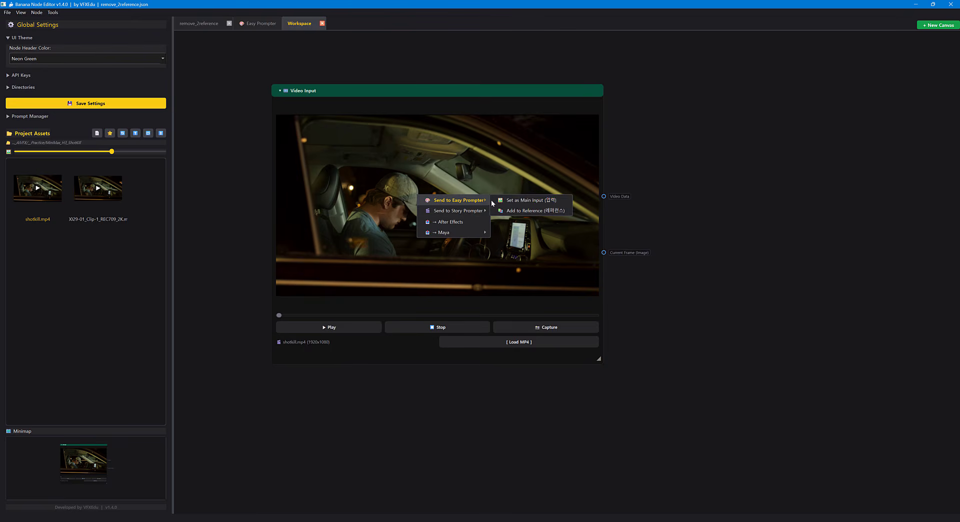
left_click(515, 200)
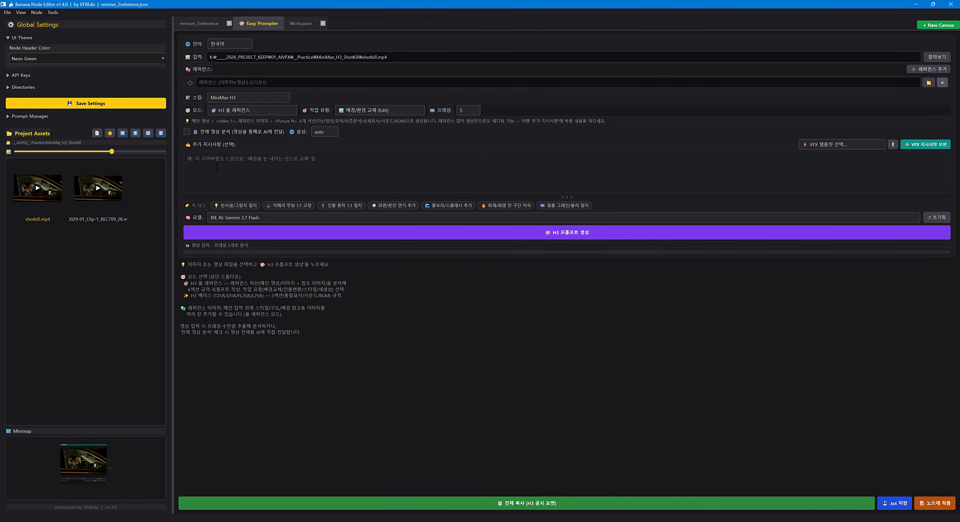
Enter additional instructions for a killer shooting the driver with blue blood, and apply the generated H3 prompt to the canvas as a node.
left_click(263, 166)
type("자동차 안에 남자가 있다. 킬러가 다가온다. 킬러는 총을 들어올려 남자의 머리를 향해 총을 발사한다. 총알은 운전석 남자의 머리를 관통한다. 피 컬러는 파란색으로 해야 한다.")
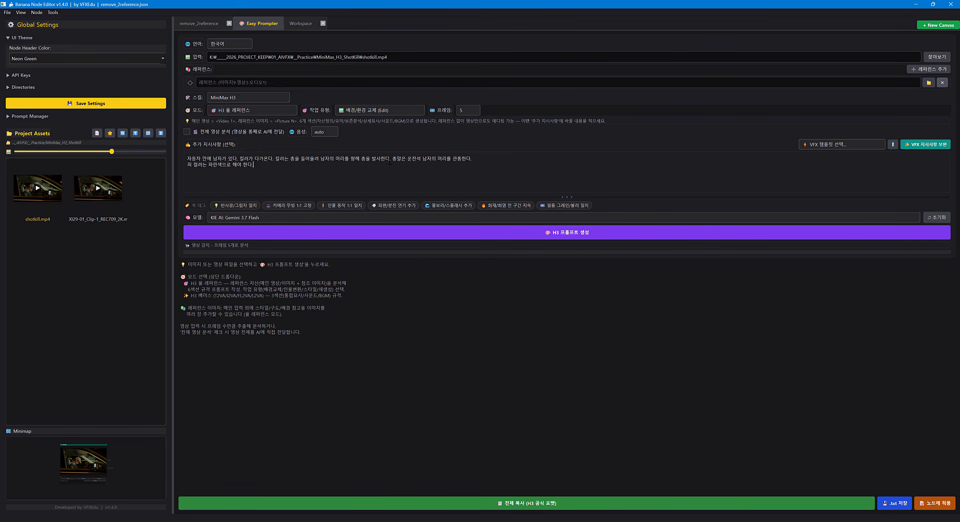
key("Return")
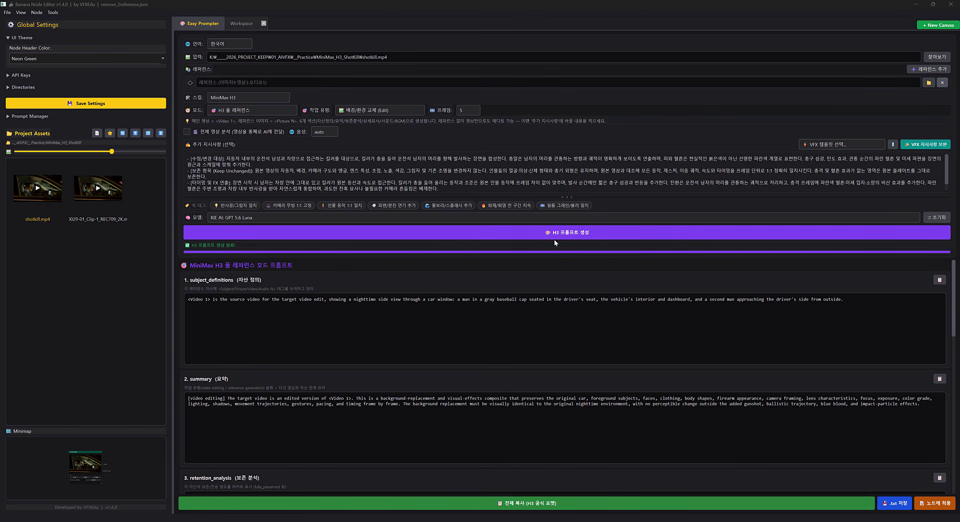
left_click(929, 505)
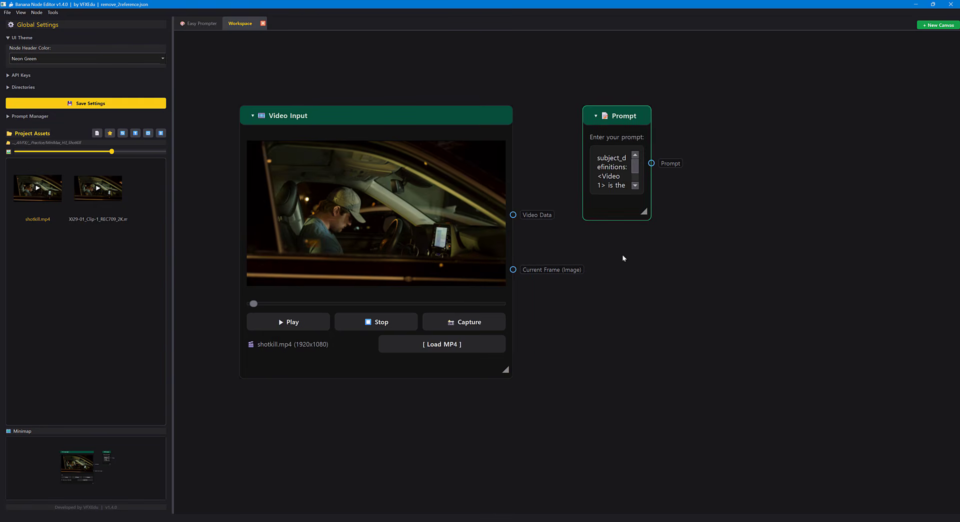
Add a ComfyUI Workflow node below the Prompt node and load VIDEO - MiniMaxH3_ref2va_OP_v01.json in it.
right_click(561, 258)
mouse_move(596, 265)
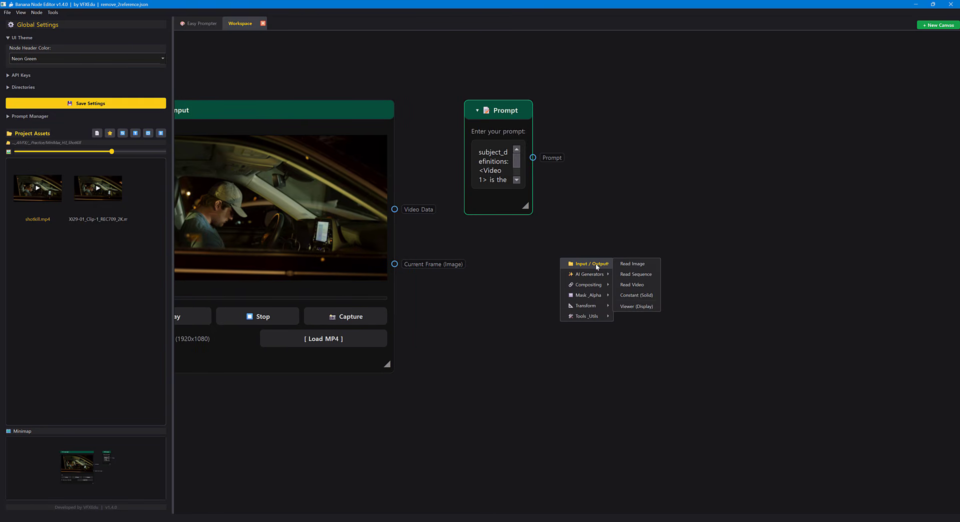
left_click(647, 294)
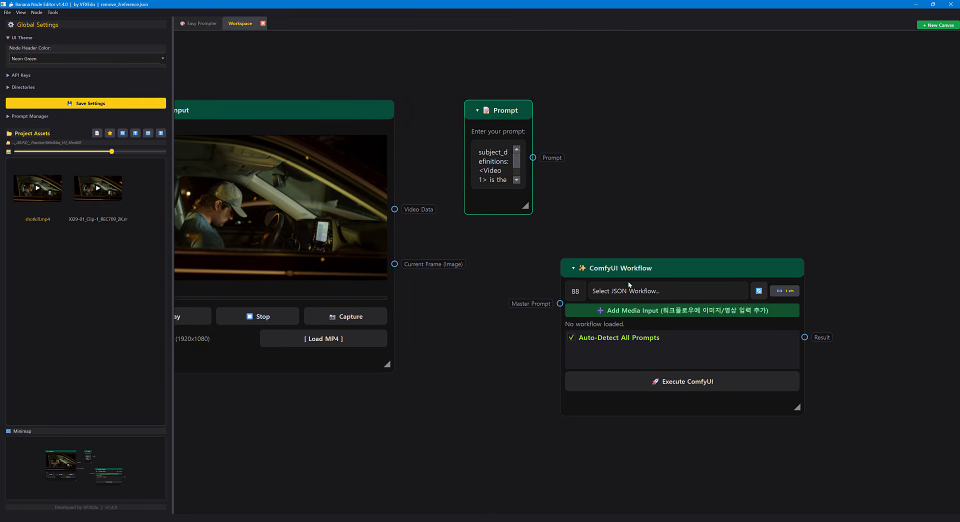
left_click(619, 170)
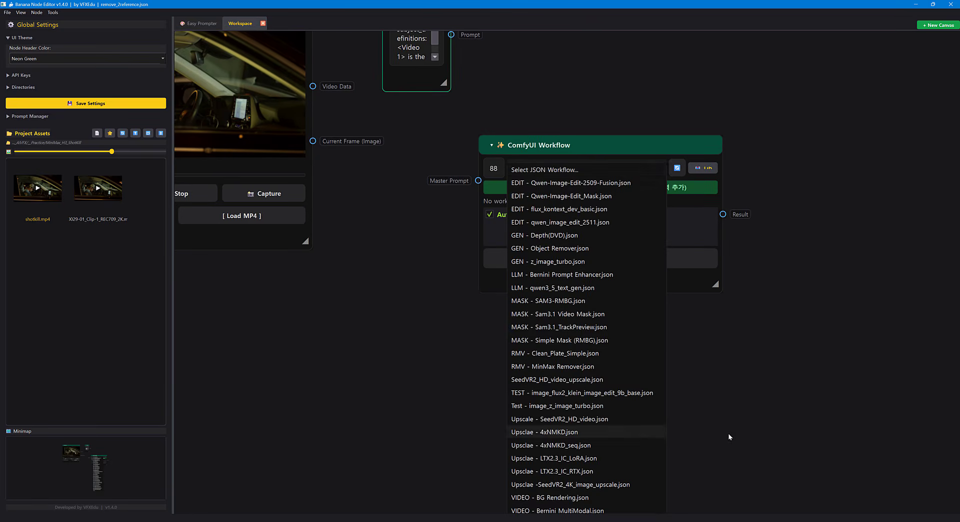
scroll(627, 338, "down", 4)
left_click(664, 357)
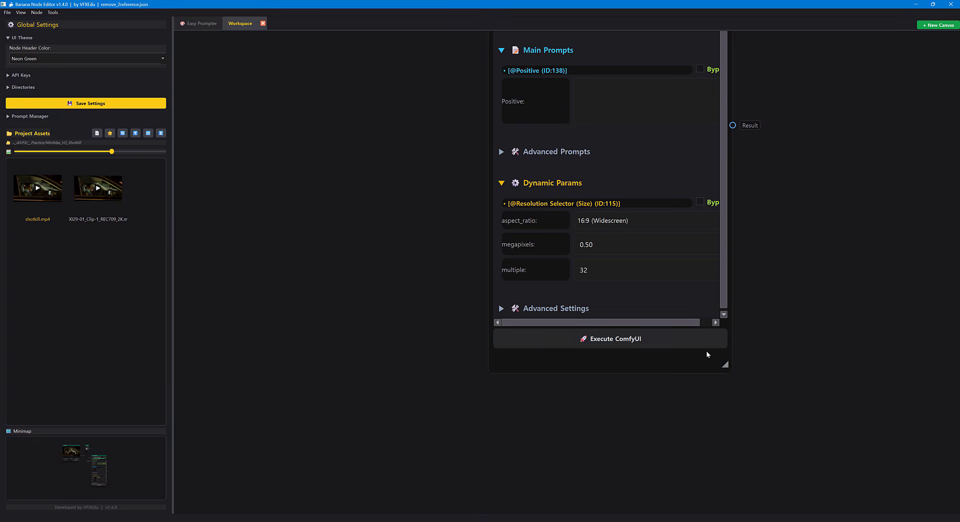
Enlarge the ComfyUI Workflow and Prompt nodes, and connect the Prompt output to Master Prompt and Video Data to Media (Source Video).
mouse_move(444, 111)
left_mouse_down()
mouse_move(454, 338)
mouse_move(517, 426)
left_mouse_up()
left_click_drag(533, 92, 605, 383)
left_click_drag(555, 189, 522, 83)
left_click_drag(494, 260, 490, 135)
left_click_drag(436, 163, 601, 298)
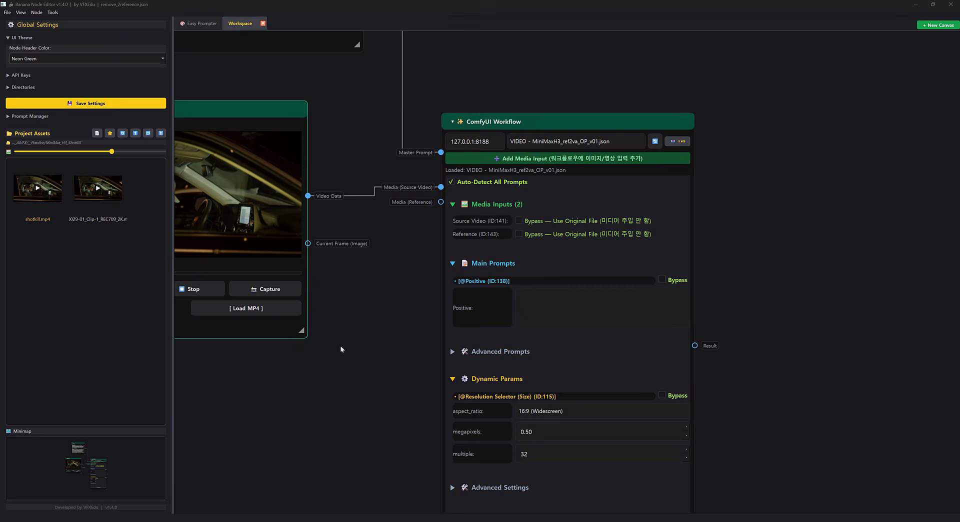
Move the Video Input node slightly up and the ComfyUI Workflow node slightly down to tidy the layout.
left_click_drag(345, 346, 510, 331)
left_click_drag(491, 275, 529, 273)
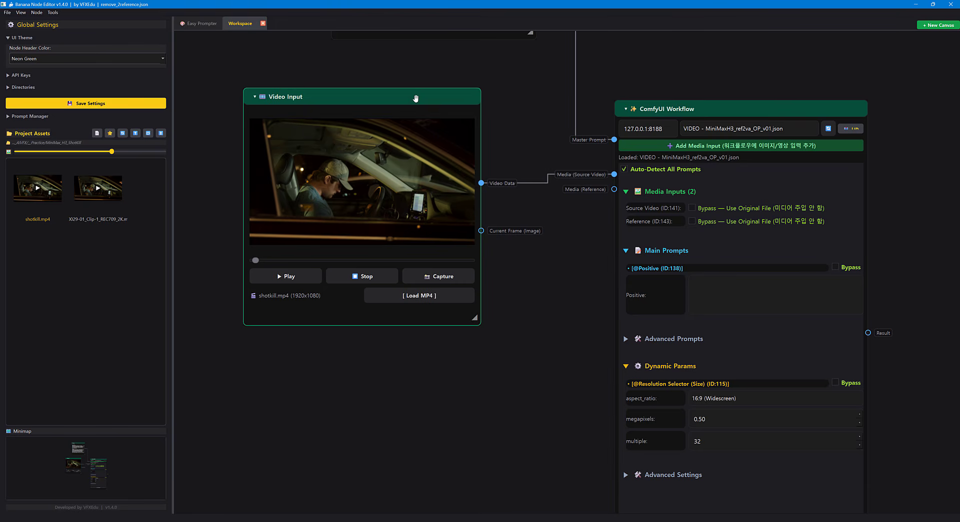
left_click_drag(416, 98, 415, 91)
left_click_drag(561, 51, 521, 179)
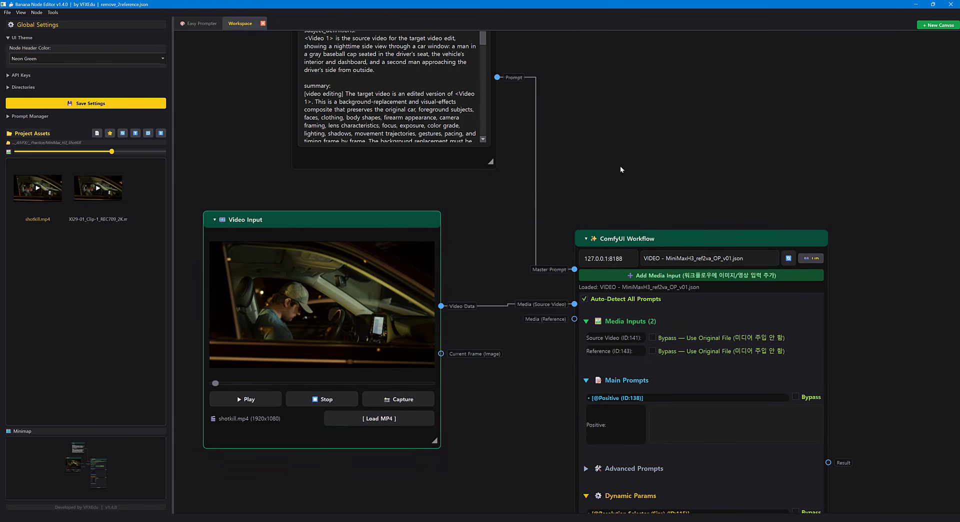
left_click_drag(621, 166, 548, 73)
left_click_drag(614, 144, 616, 155)
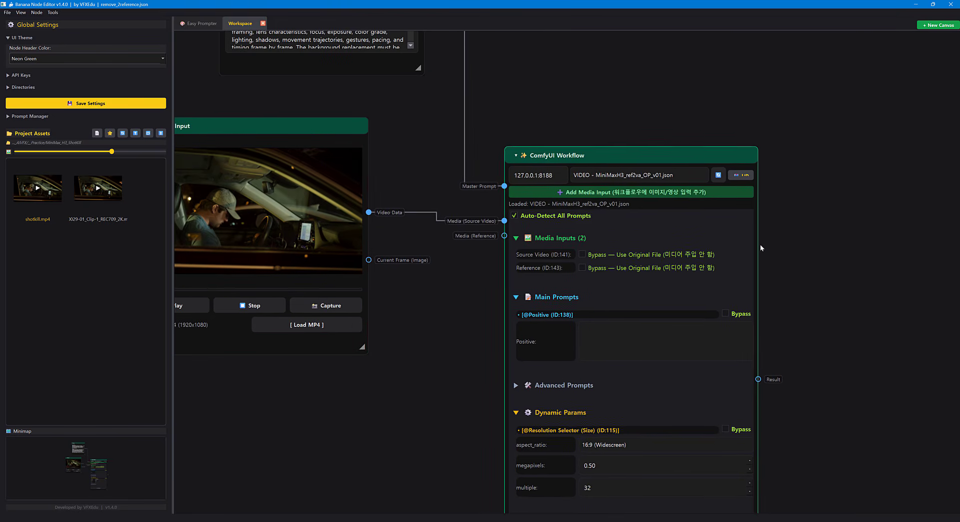
Bypass the Reference (ID:143) media input in the ComfyUI Workflow node so its original file is used.
left_click_drag(821, 284, 819, 234)
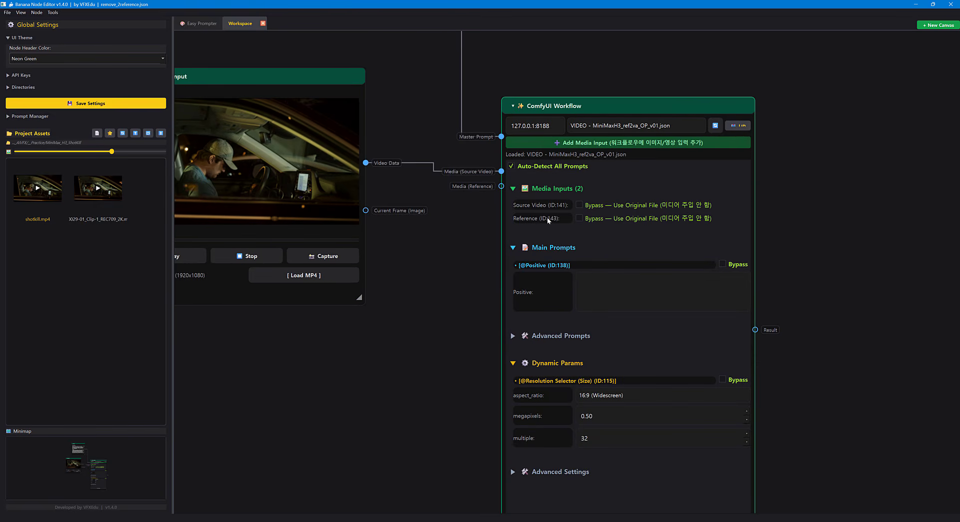
left_click(581, 219)
scroll(792, 280, "down", 3)
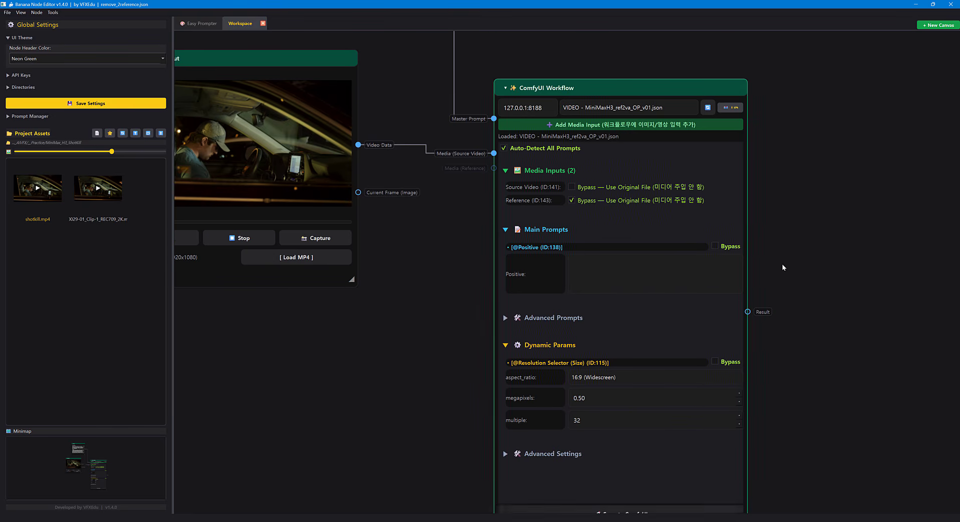
left_click_drag(794, 291, 719, 245)
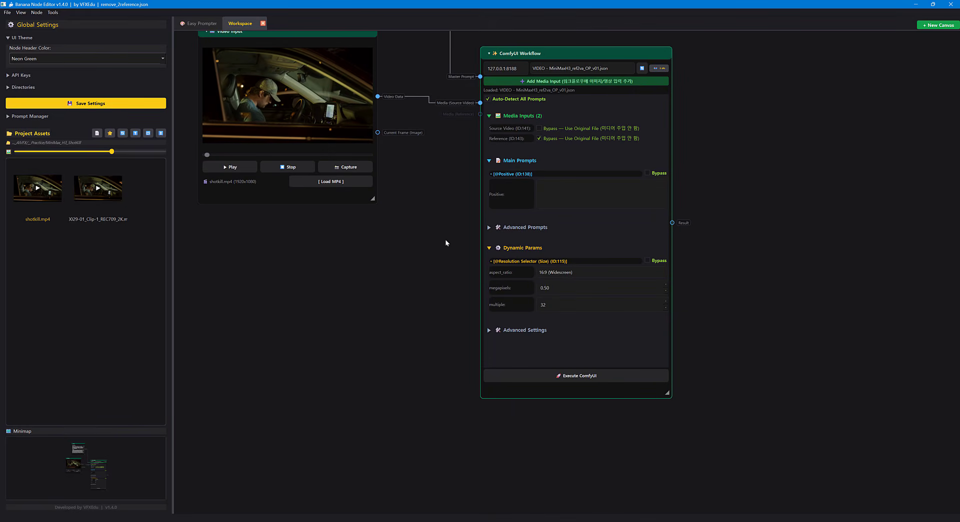
left_click_drag(445, 242, 442, 273)
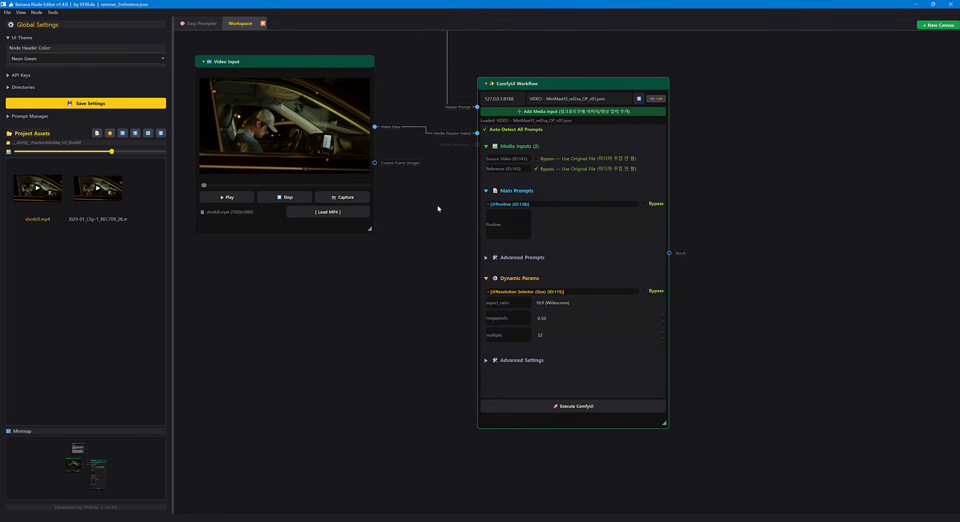
left_click_drag(437, 205, 494, 265)
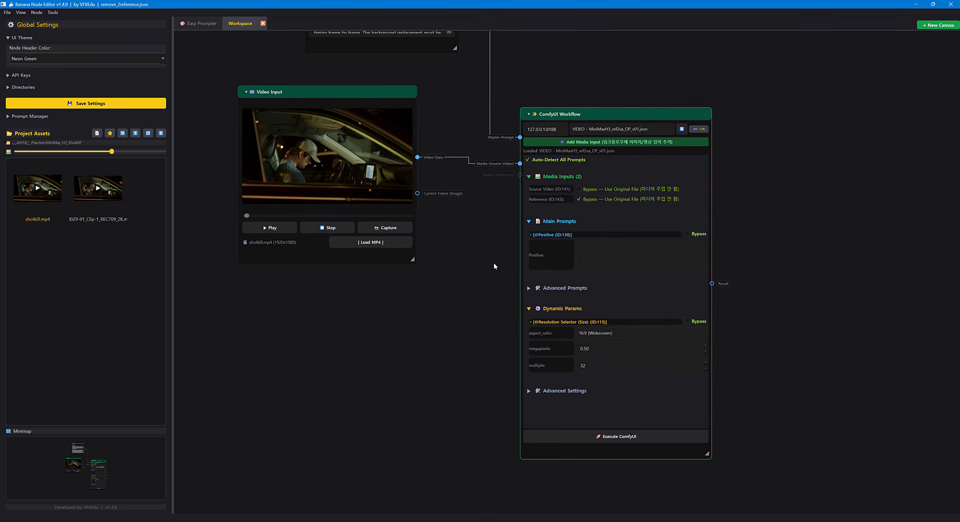
Shift the Video Input node slightly closer to the ComfyUI Workflow node and slightly enlarge the ComfyUI Workflow node.
left_click_drag(373, 93, 381, 104)
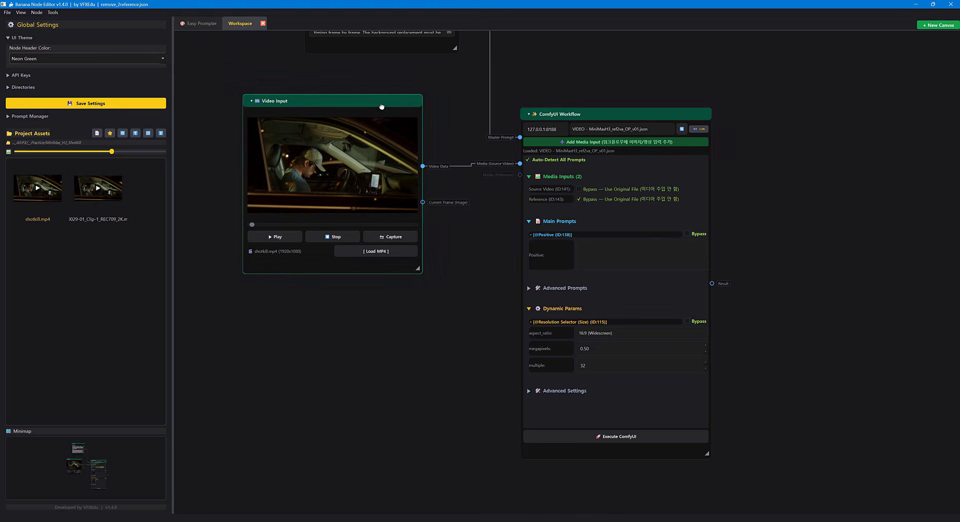
left_click_drag(461, 137, 463, 157)
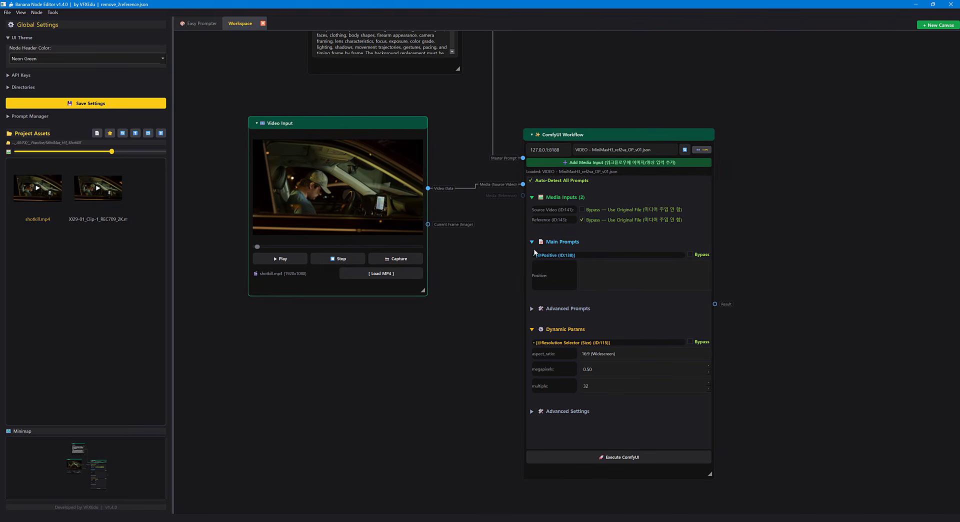
left_click_drag(734, 239, 676, 132)
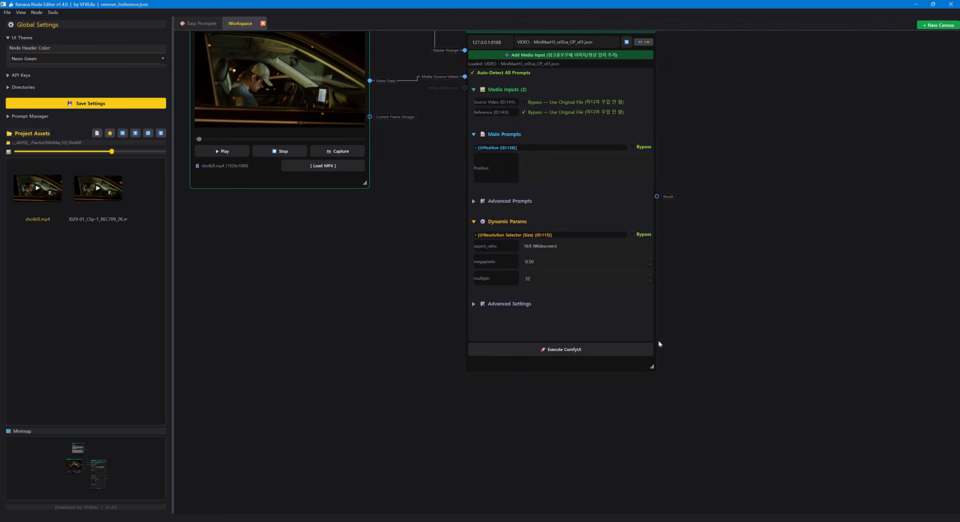
left_click_drag(660, 373, 675, 389)
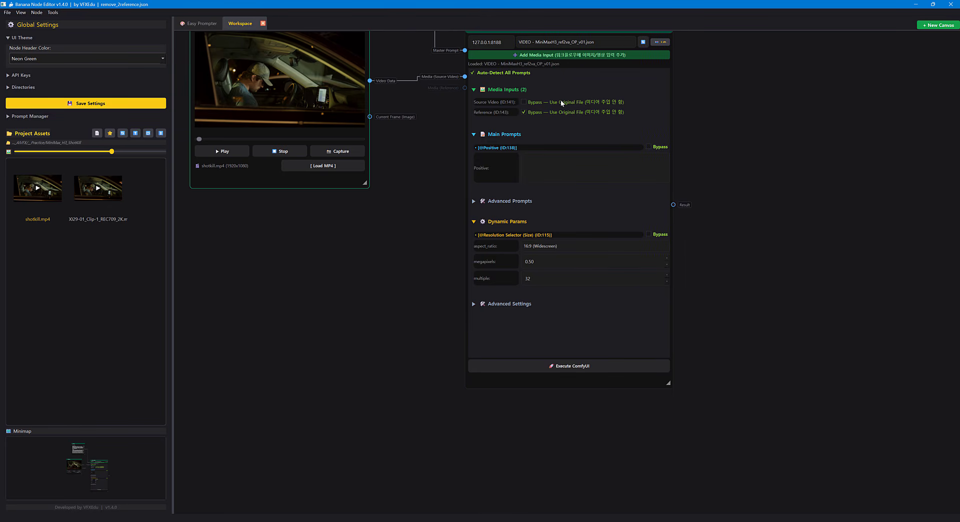
scroll(729, 245, "down", 1)
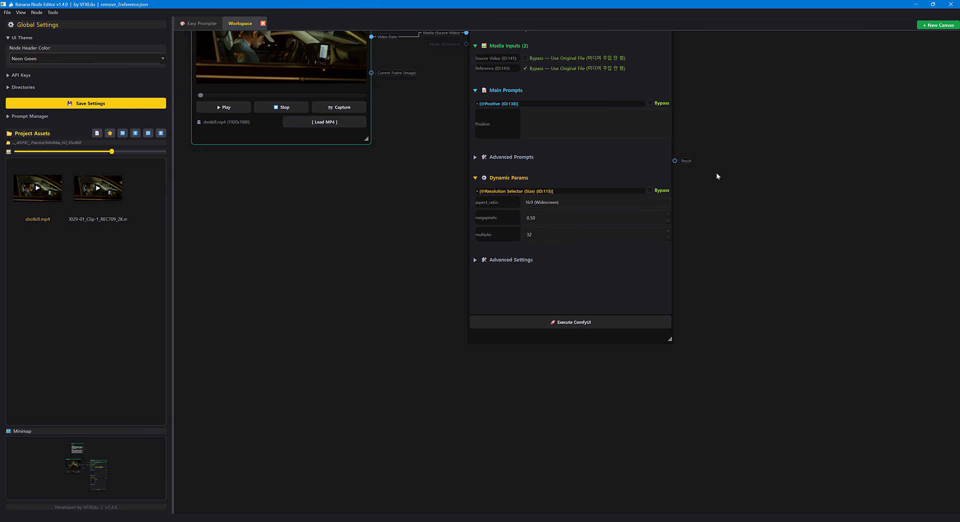
scroll(716, 176, "up", 1)
Enlarge the ComfyUI Workflow node to show the Bypass options and bypass Resize And Pad Image (ID:147) under Advanced Settings.
left_click(481, 291)
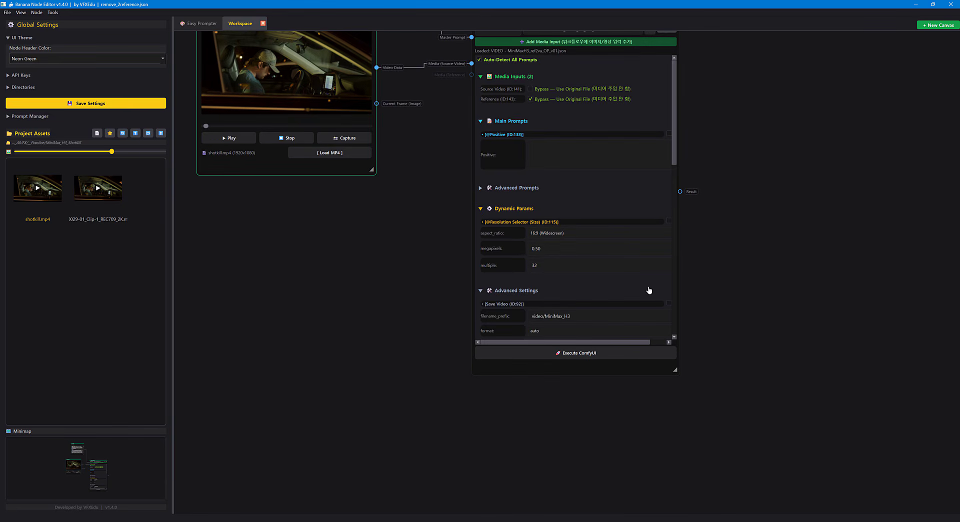
scroll(652, 285, "down", 10)
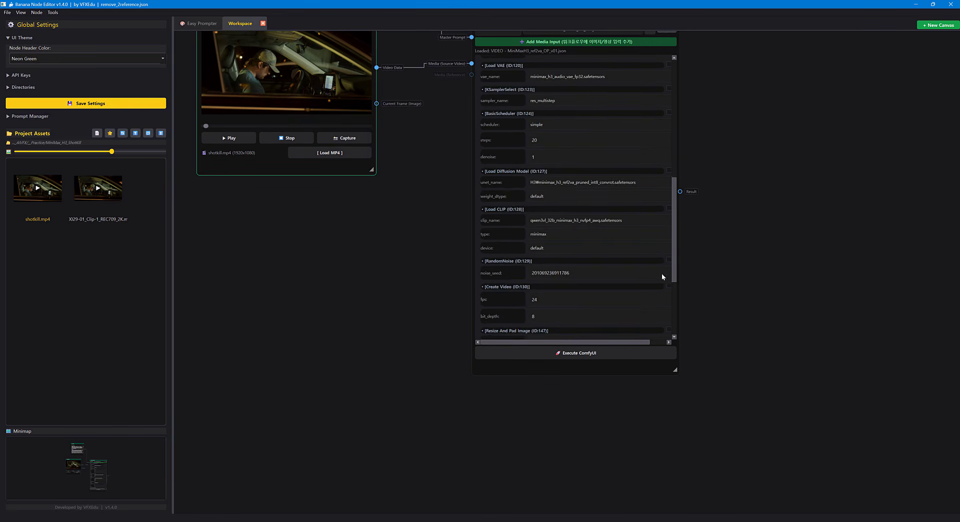
scroll(663, 277, "down", 2)
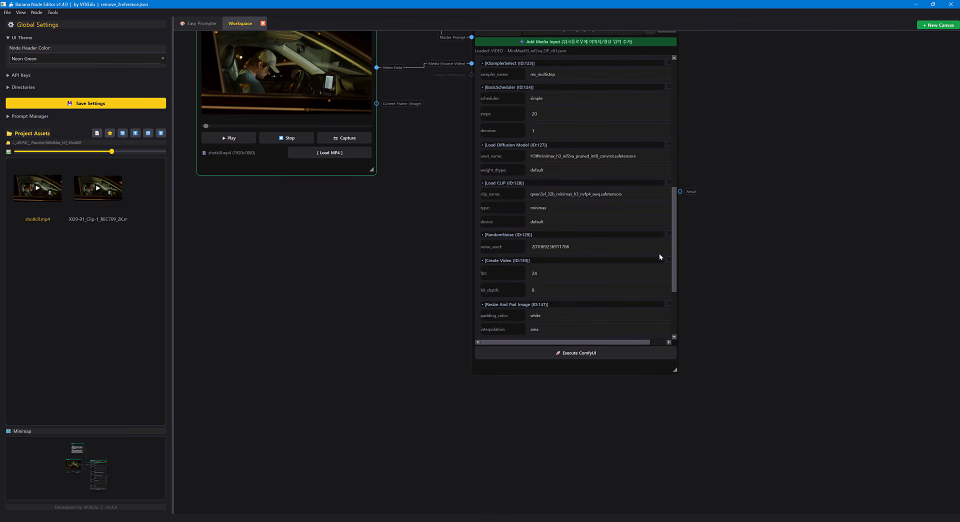
left_click_drag(672, 267, 675, 305)
left_click_drag(676, 372, 720, 400)
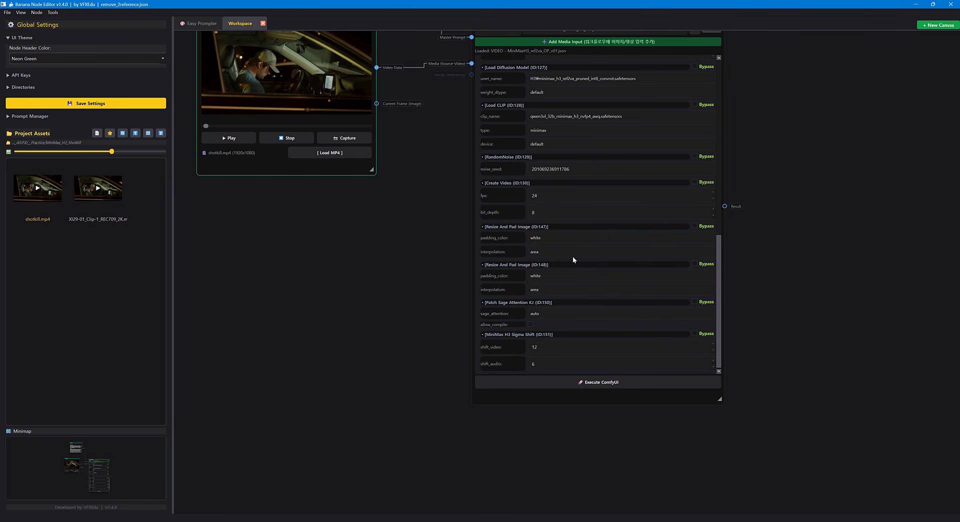
left_click(694, 227)
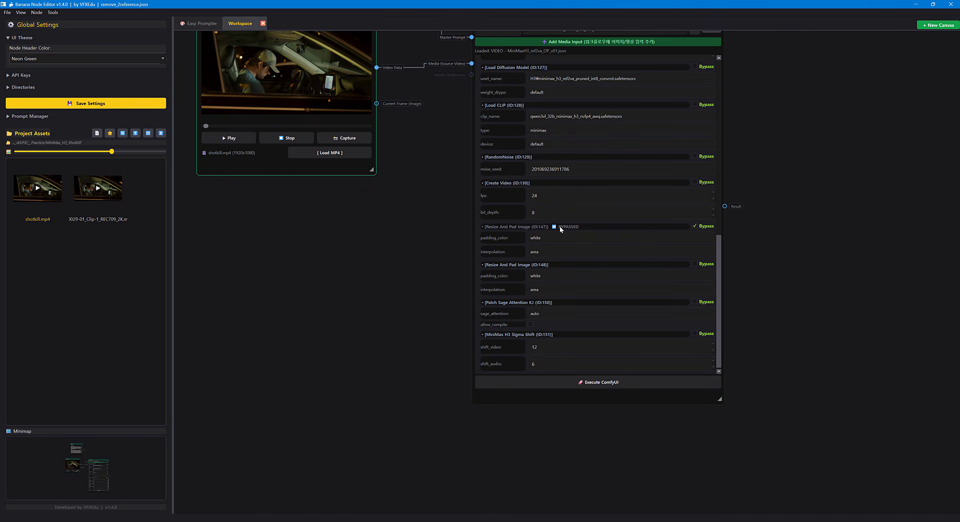
Collapse the Media Inputs section of the ComfyUI Workflow node and place the cursor in the Positive prompt field.
left_click_drag(774, 242, 784, 350)
scroll(780, 270, "down", 2)
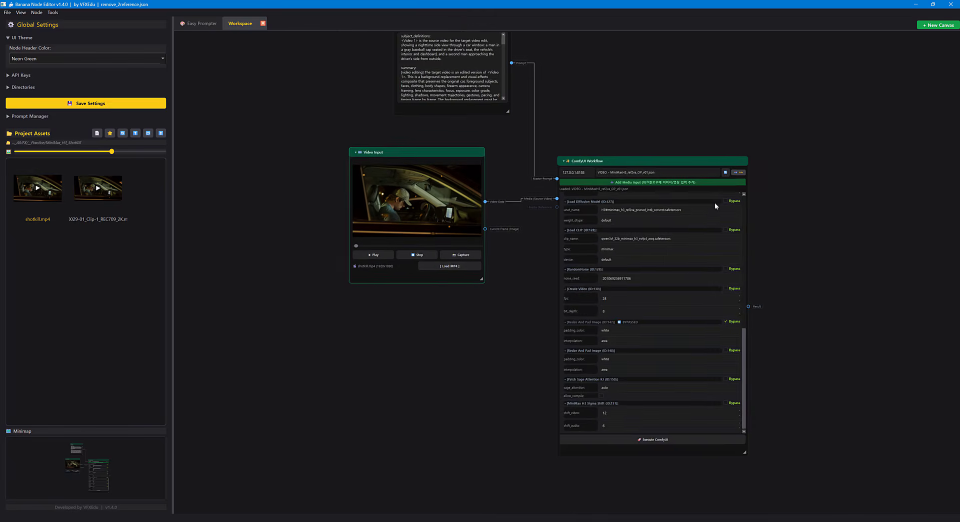
left_click_drag(490, 35, 500, 104)
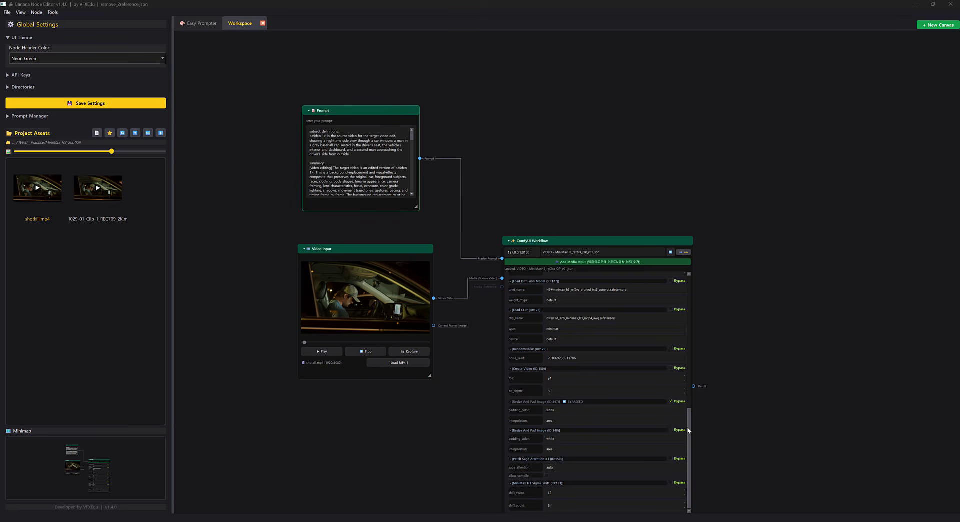
left_click_drag(687, 428, 675, 282)
left_click(509, 288)
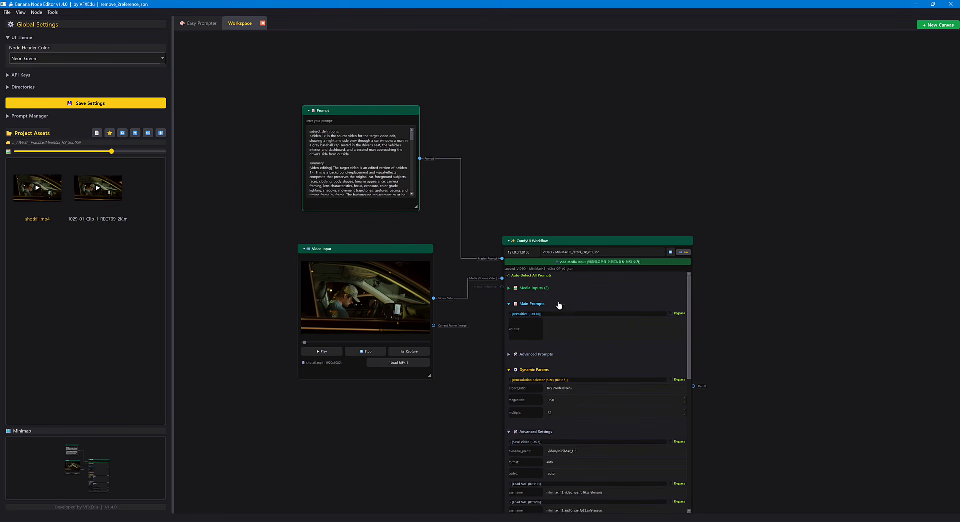
left_click(570, 320)
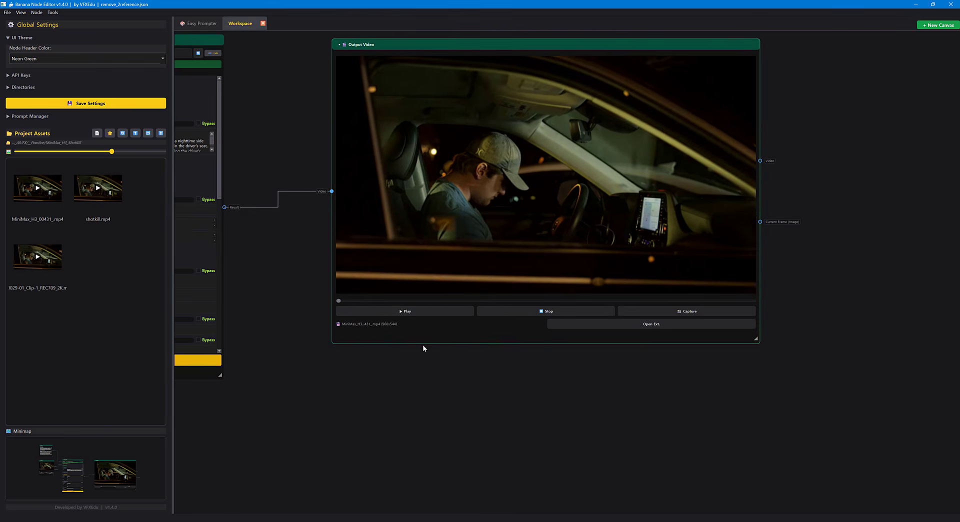
Play the generated MiniMax H3 clip in the Output Video node.
left_click(401, 312)
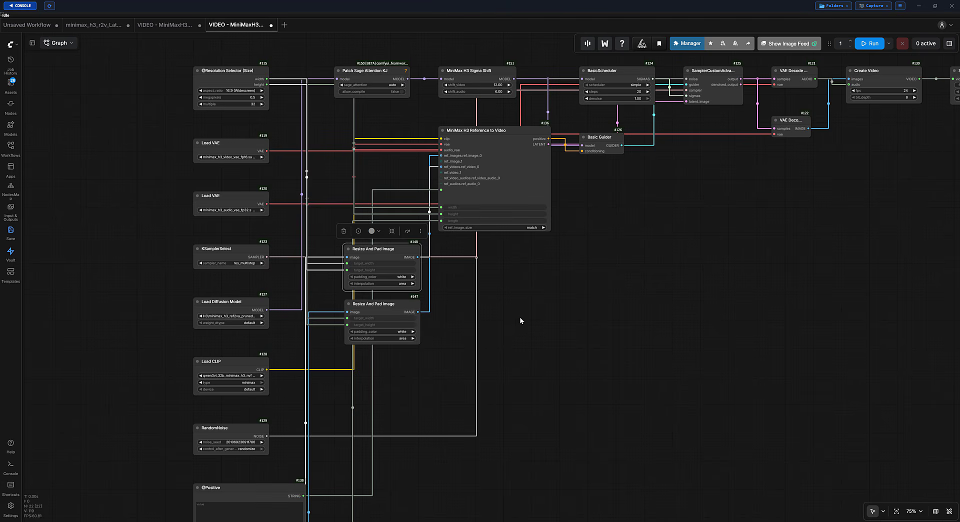
Switch to ComfyUI and highlight both Resize And Pad Image nodes (#148 and #147) to examine their links to MiniMax H3 Reference to Video.
left_click_drag(517, 320, 615, 303)
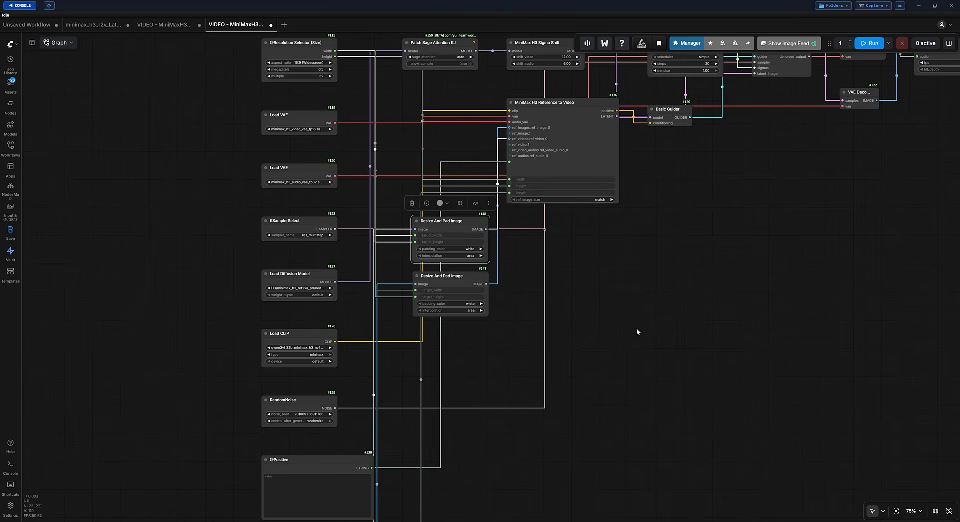
scroll(544, 290, "up", 1)
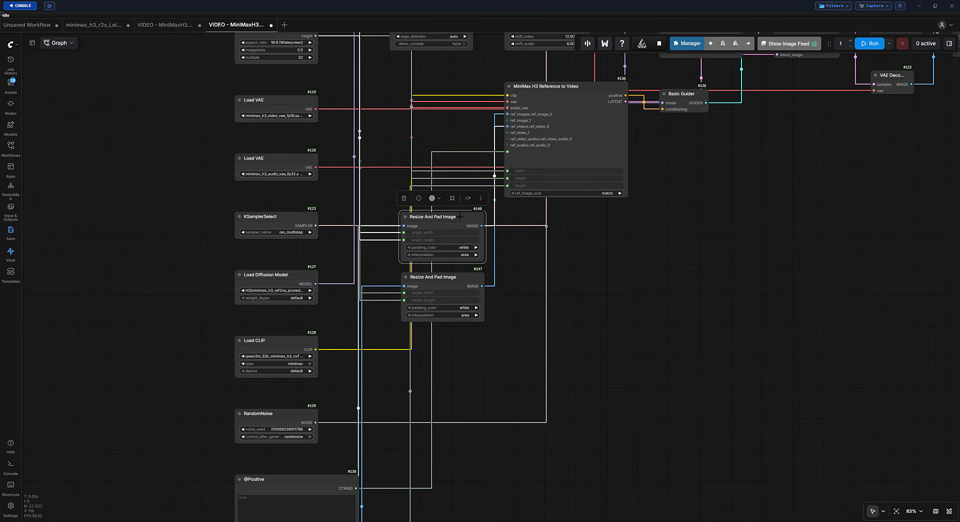
scroll(496, 298, "up", 3)
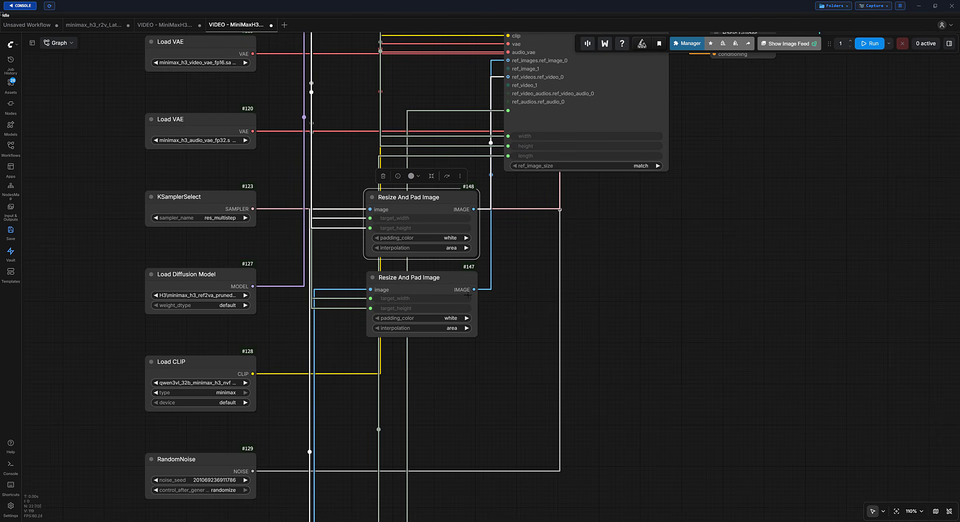
left_click(457, 278)
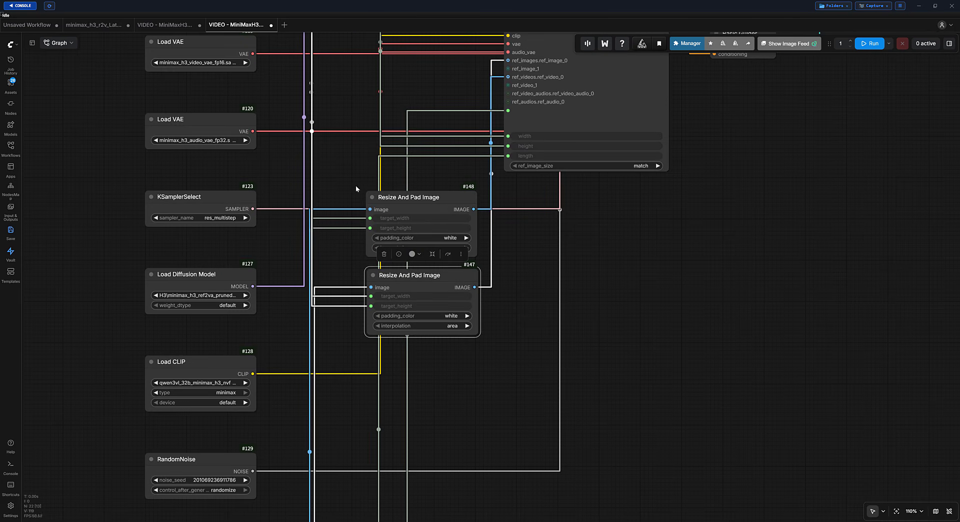
left_click_drag(358, 196, 492, 372)
scroll(500, 353, "up", 1)
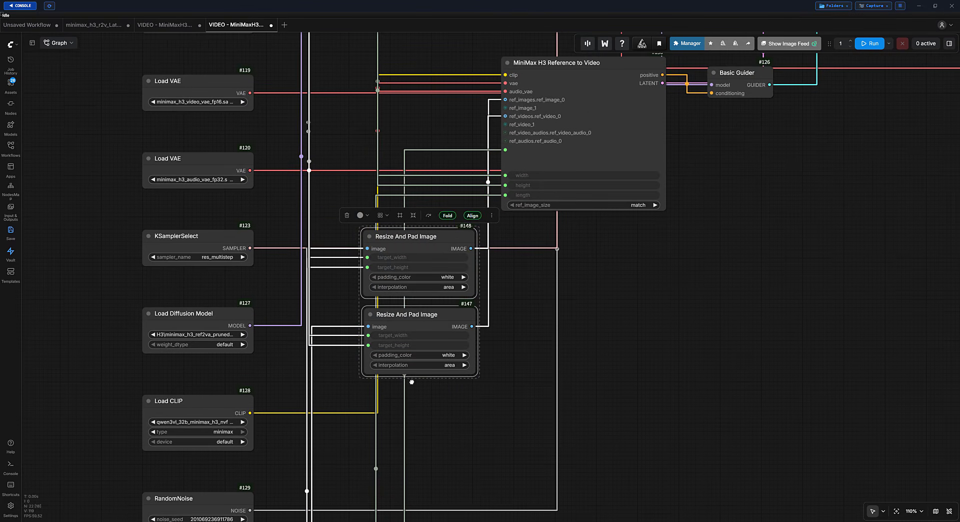
Trace the Reference node's image link to Resize And Pad Image #147, and highlight both resize nodes again.
scroll(411, 382, "down", 10)
scroll(325, 422, "down", 3)
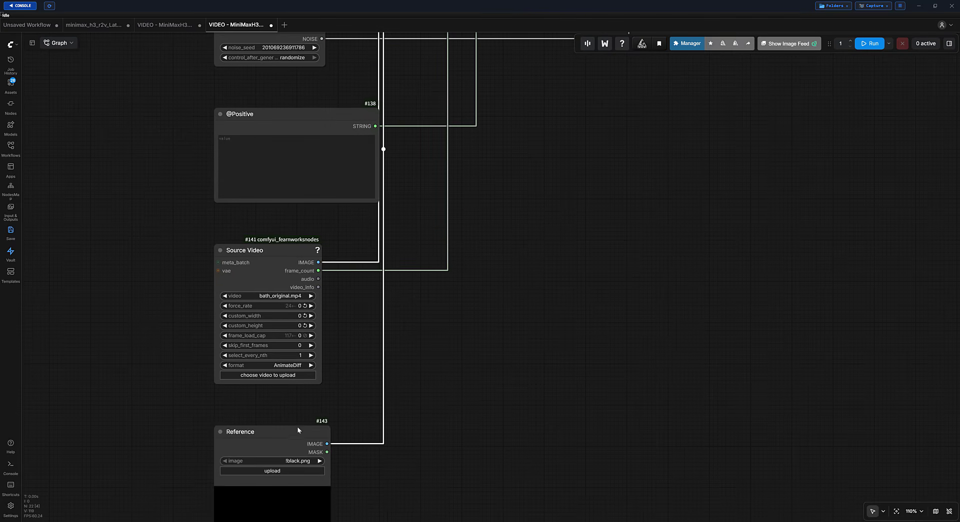
left_click(296, 429)
scroll(503, 352, "up", 11)
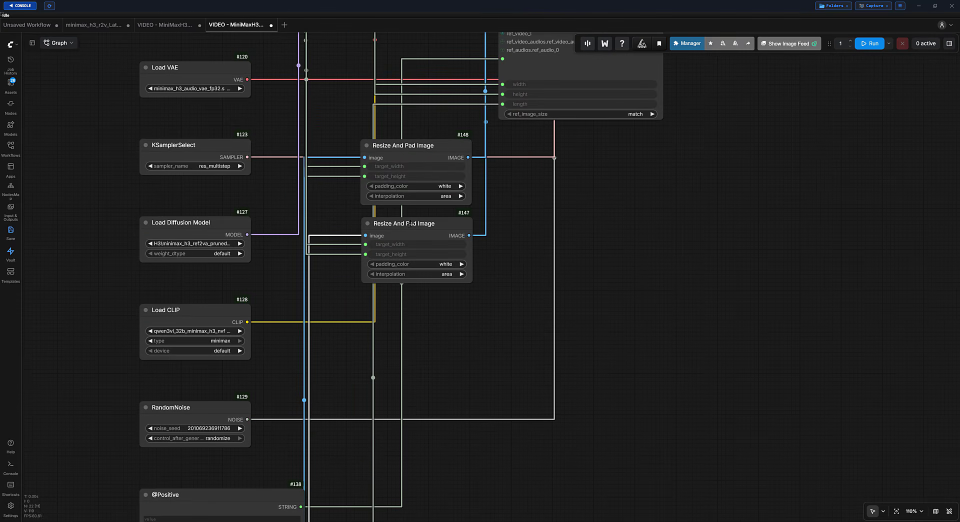
left_click(417, 230)
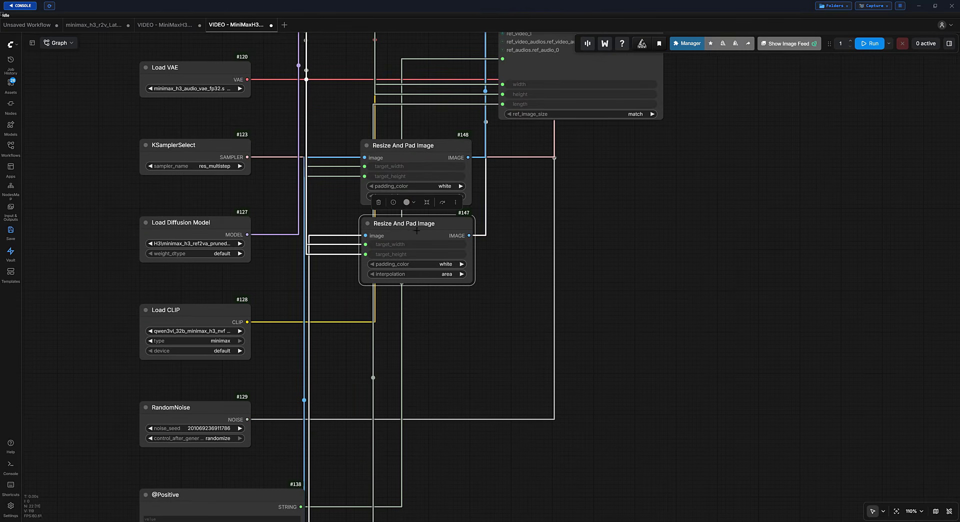
left_click_drag(421, 224, 421, 229)
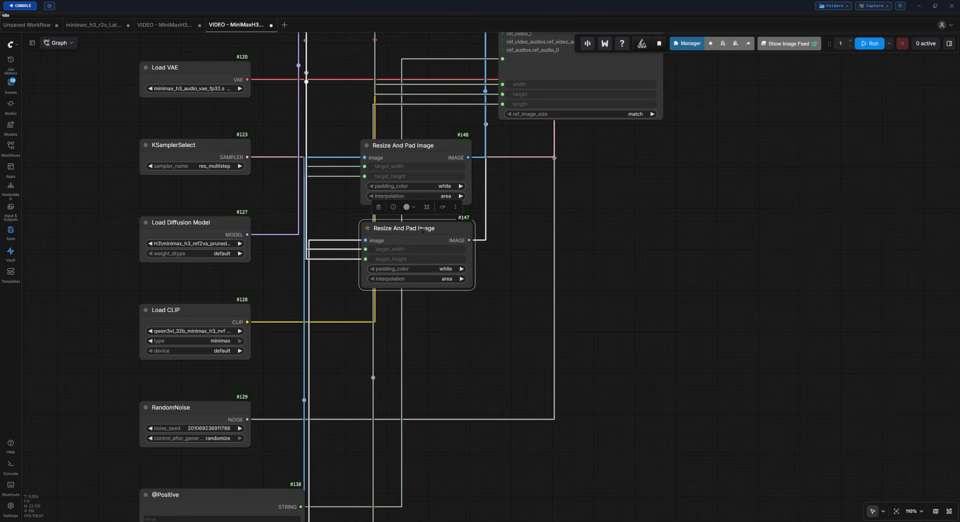
left_click_drag(352, 141, 485, 315)
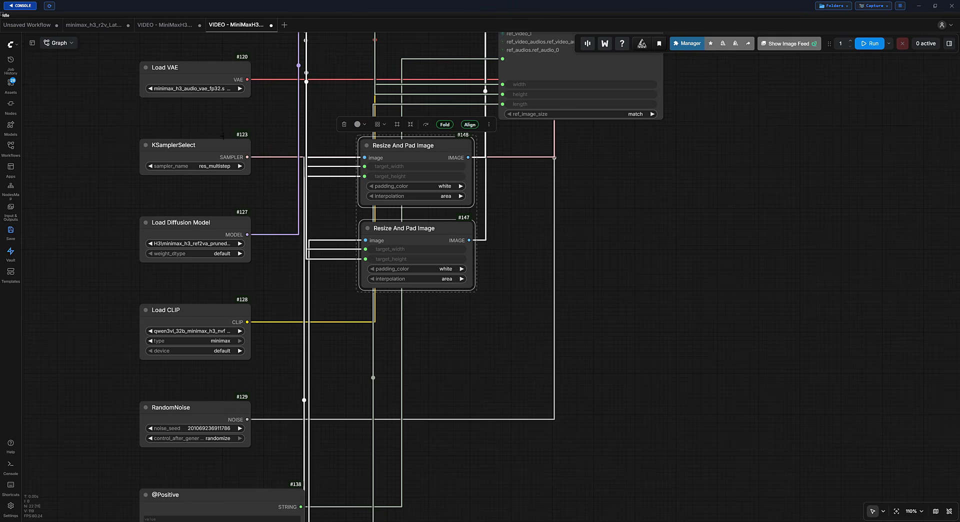
Look up the Export (API) command, dismiss it without exporting, and review the nodes around MiniMax H3 Reference to Video.
left_click(10, 43)
mouse_move(70, 78)
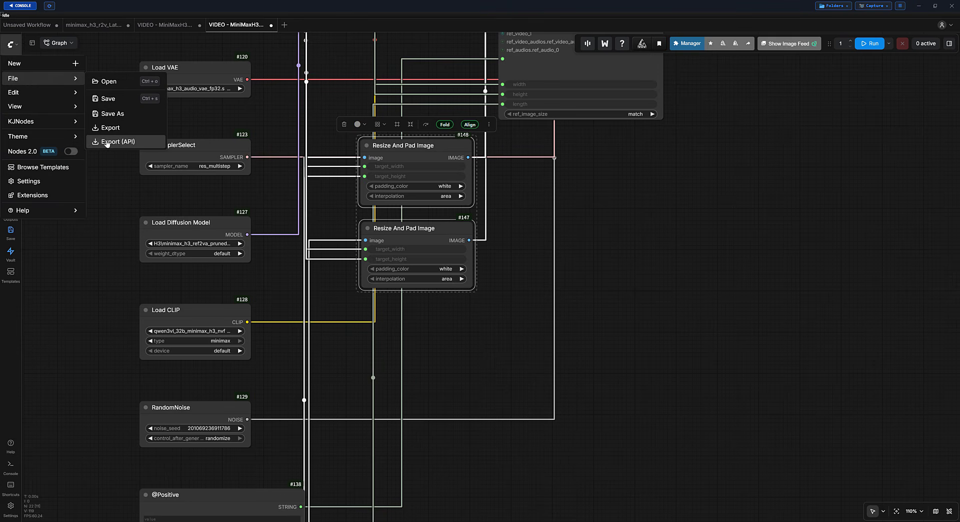
left_click(337, 98)
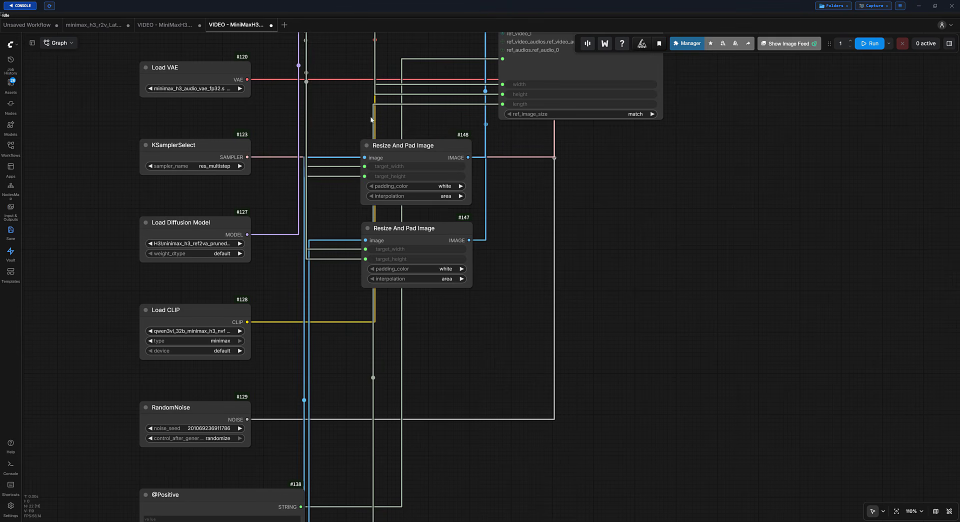
scroll(515, 235, "up", 2)
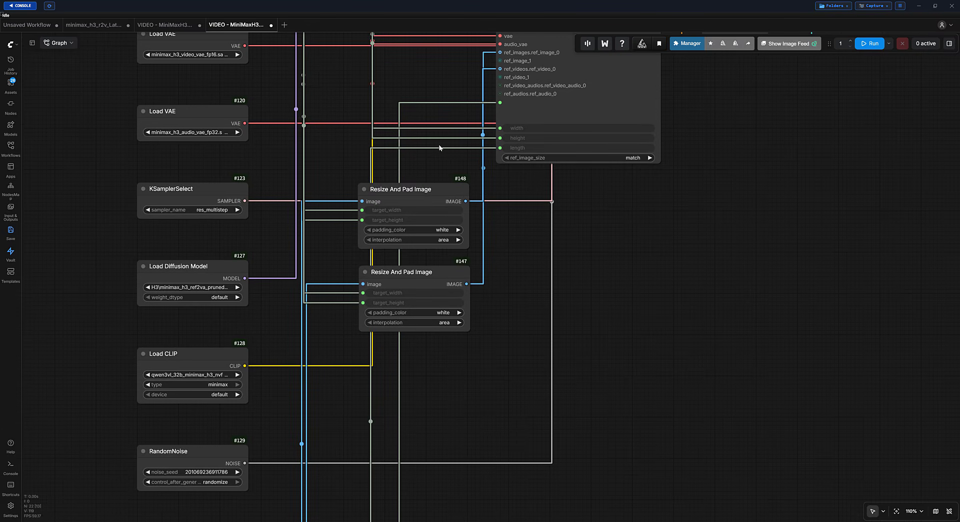
scroll(500, 274, "up", 5)
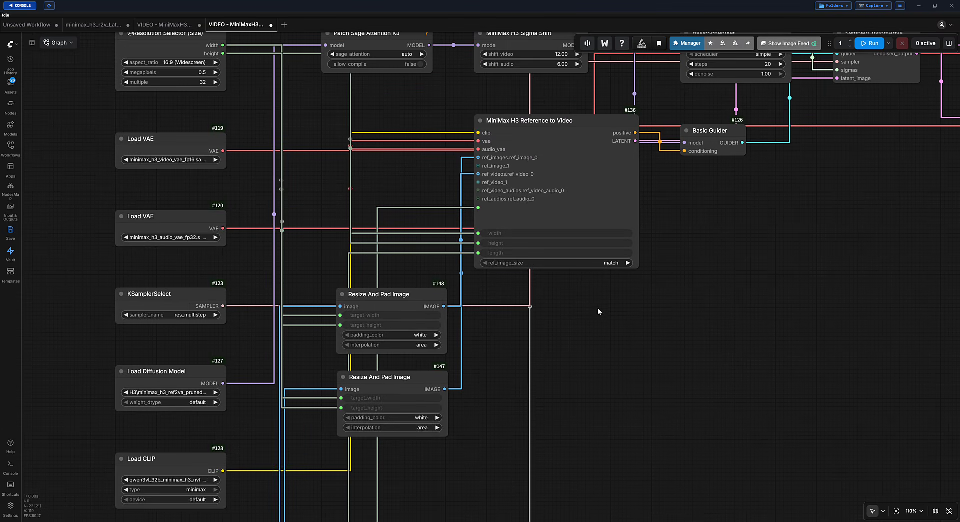